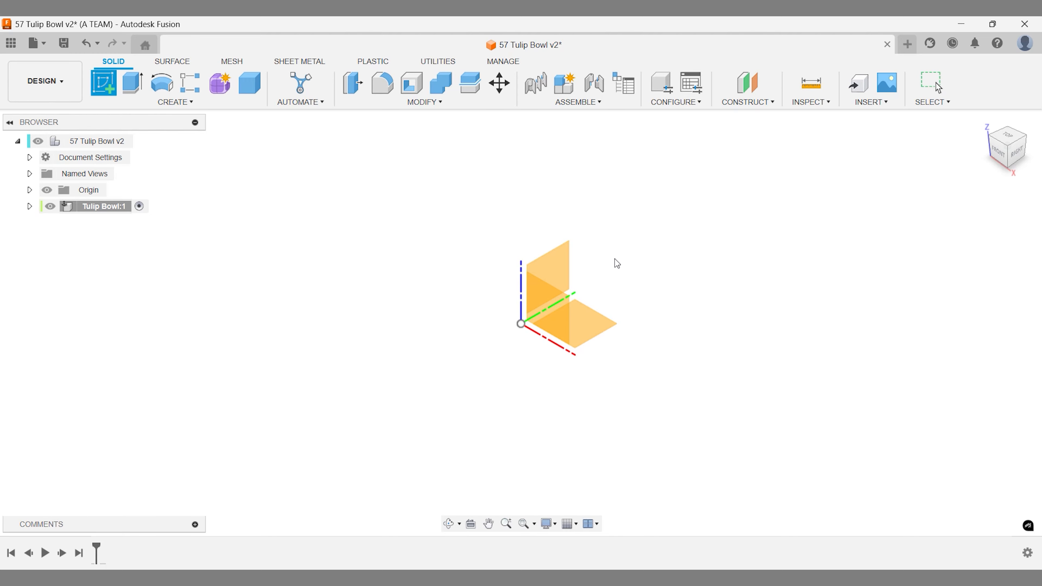
Sketch a 100 mm diameter circle centred on the origin on the horizontal XY plane.
{"action": "left_click", "coordinate": [593, 320]}
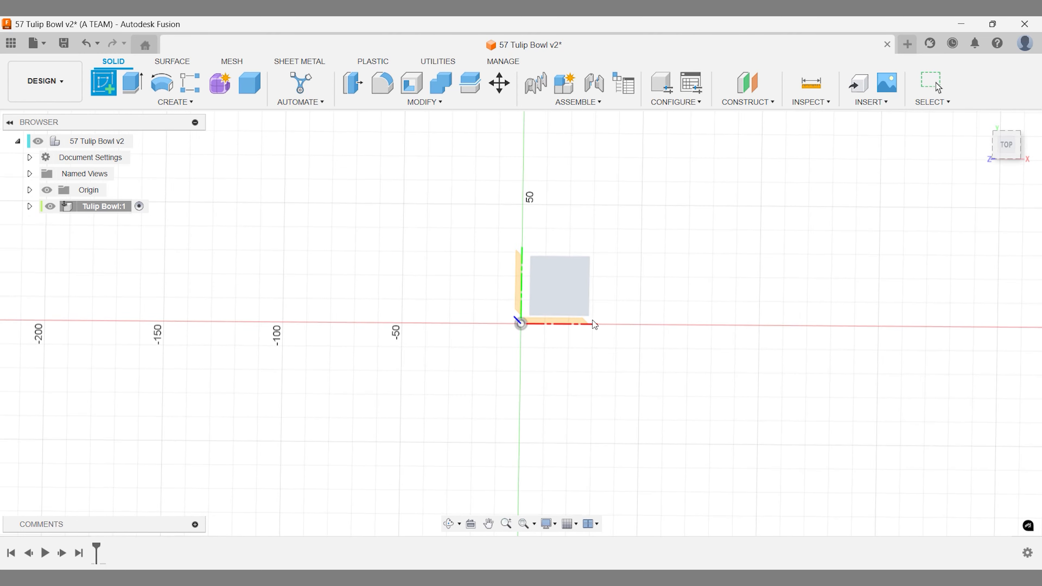
{"action": "key", "text": "c"}
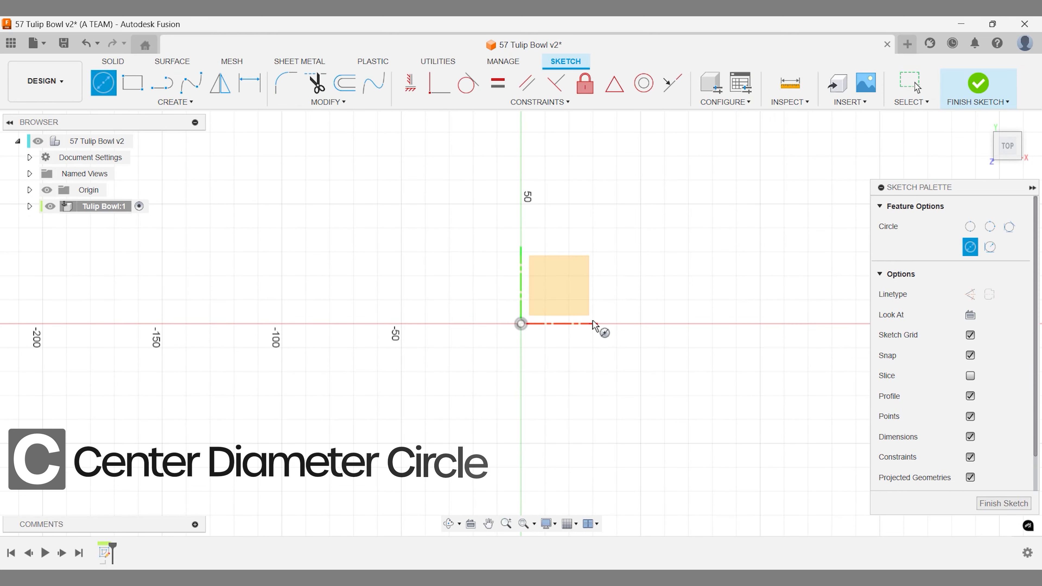
{"action": "left_click", "coordinate": [521, 324]}
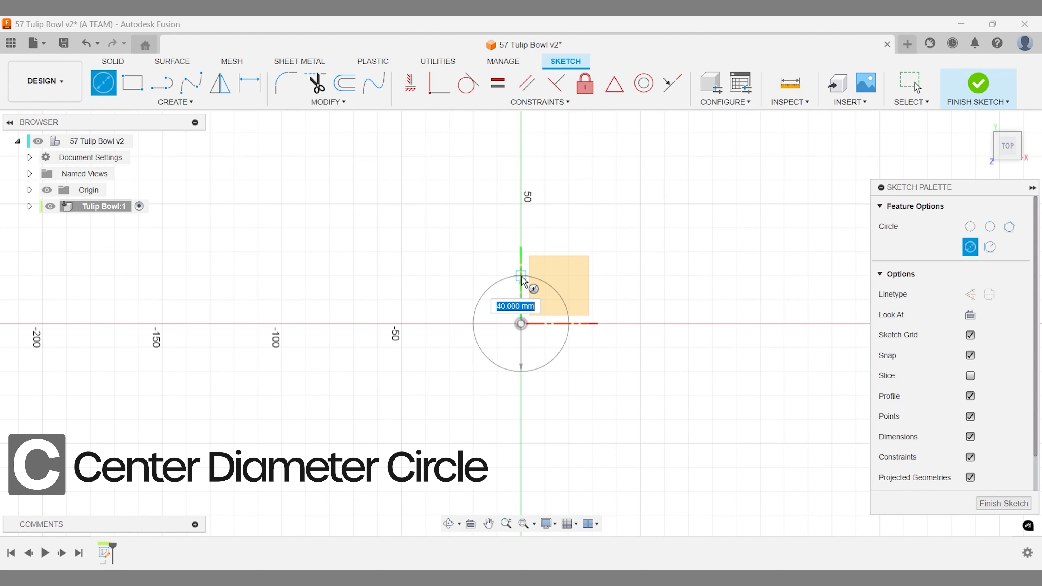
{"action": "type", "text": "100"}
{"action": "key", "text": "Return"}
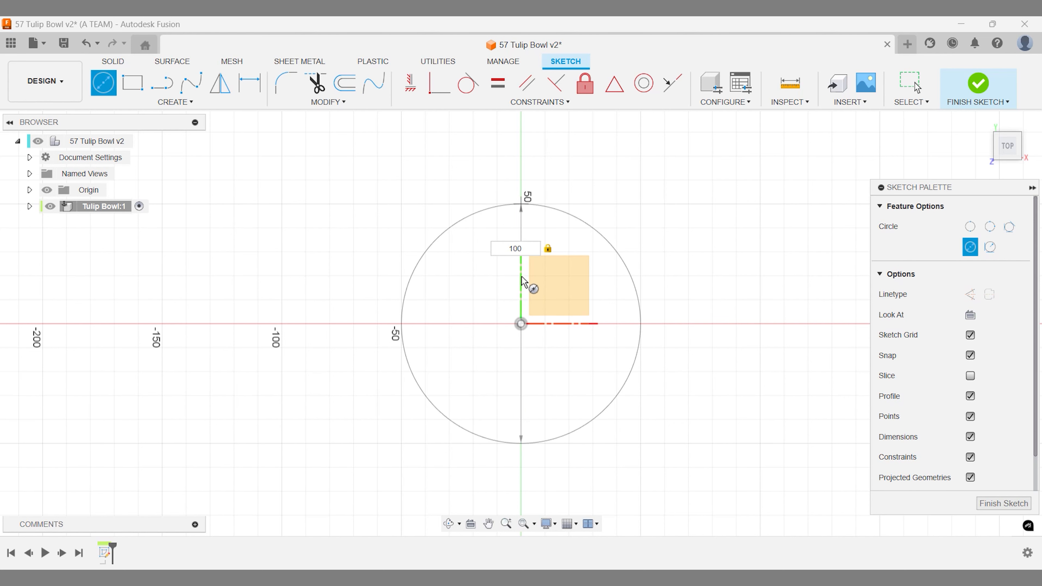
{"action": "key", "text": "Escape"}
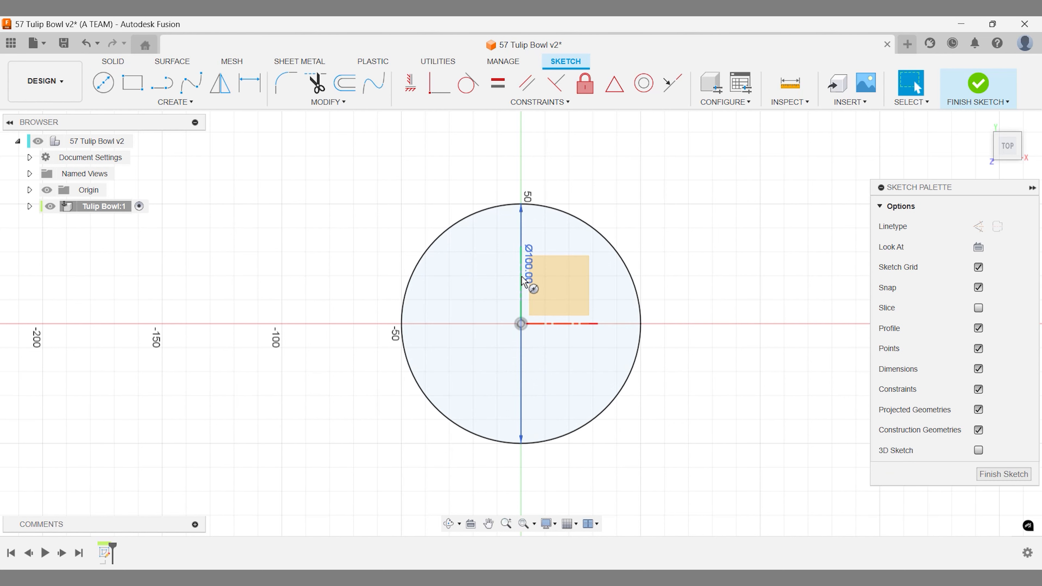
Extrude the circle 200 mm upward as a new body with a 15 degree taper angle.
{"action": "key", "text": "e"}
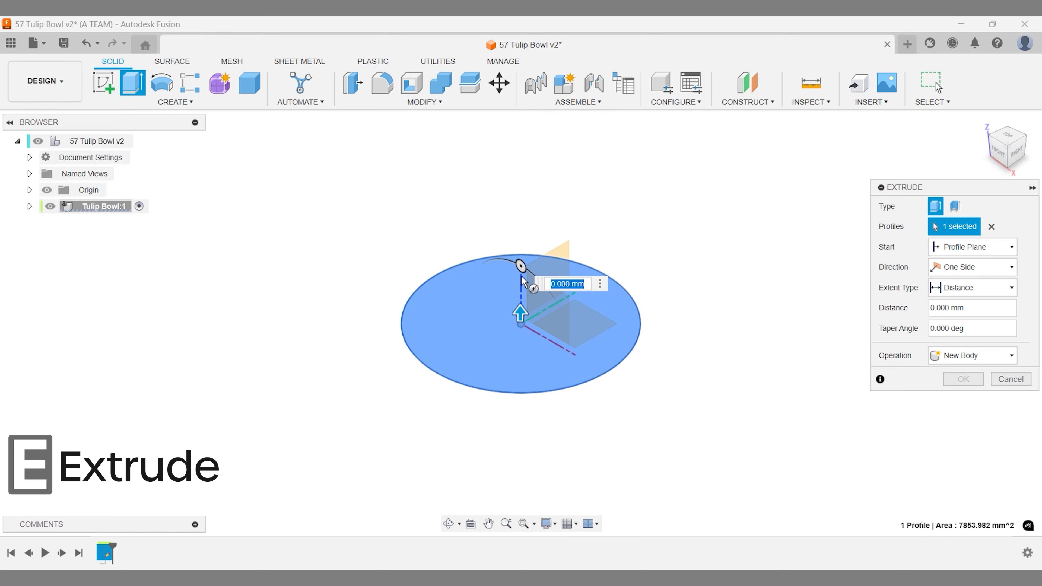
{"action": "type", "text": "200"}
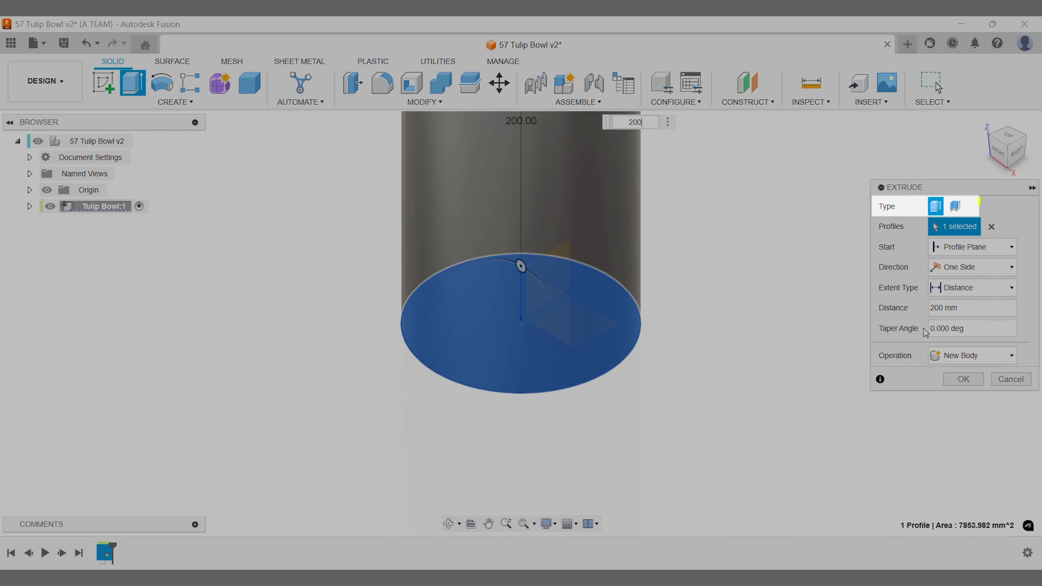
{"action": "type", "text": "15"}
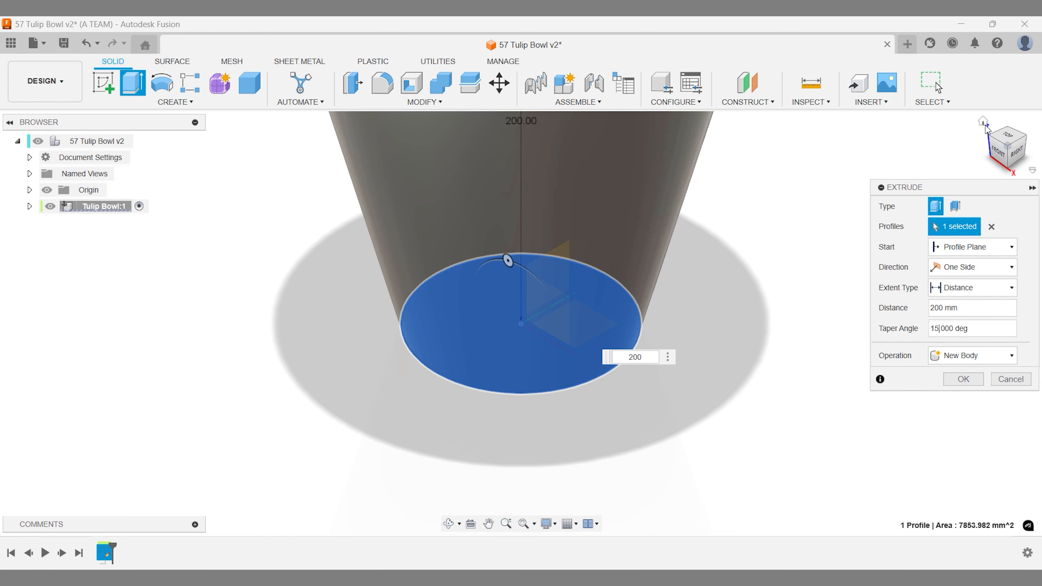
{"action": "left_click", "coordinate": [983, 122]}
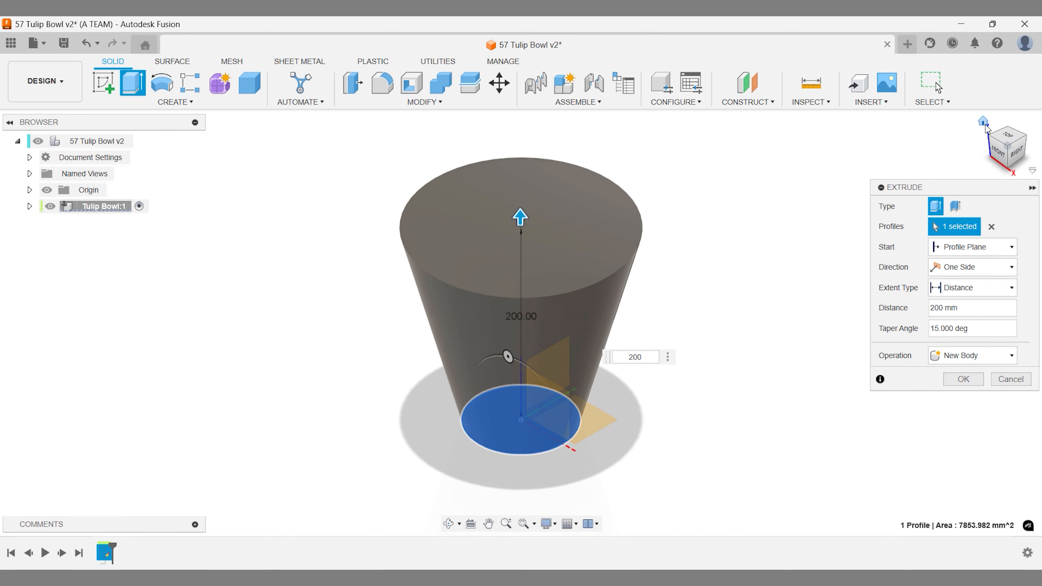
{"action": "key", "text": "Return"}
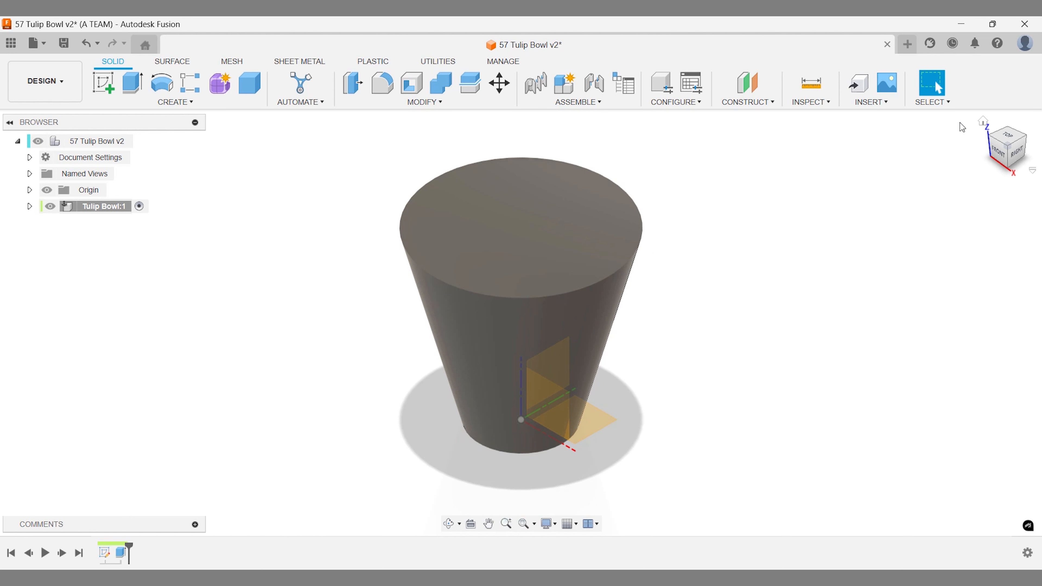
Shell the tapered body through its top face with a 5 mm inside thickness.
{"action": "type", "text": "sshe"}
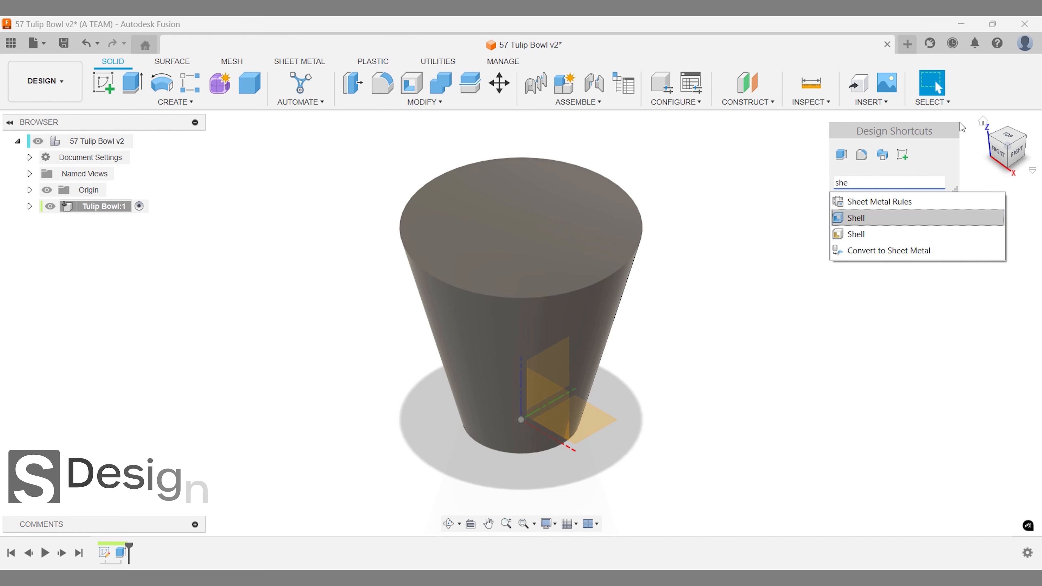
{"action": "key", "text": "Return"}
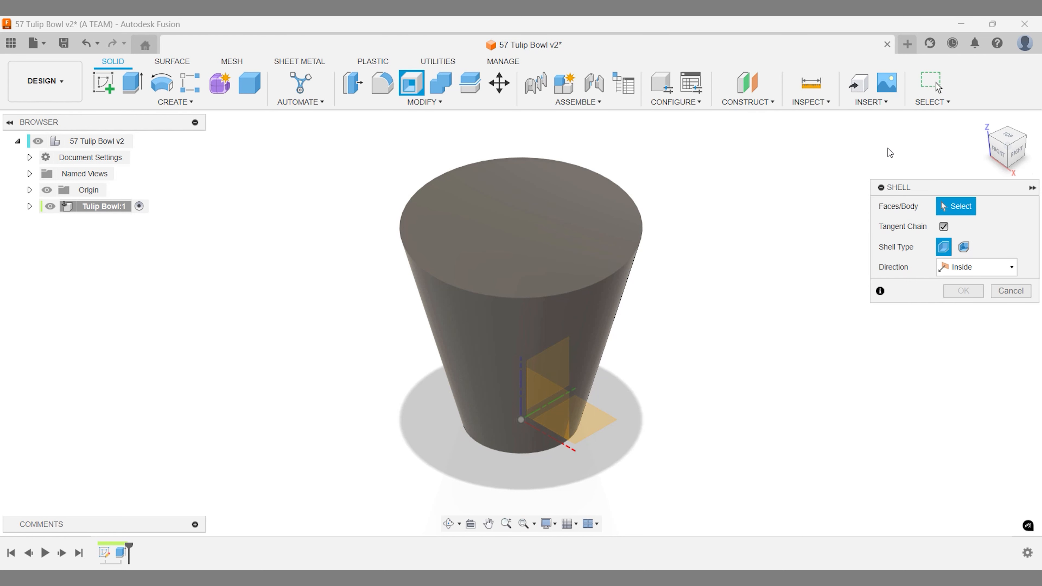
{"action": "left_click", "coordinate": [592, 223]}
{"action": "type", "text": "5"}
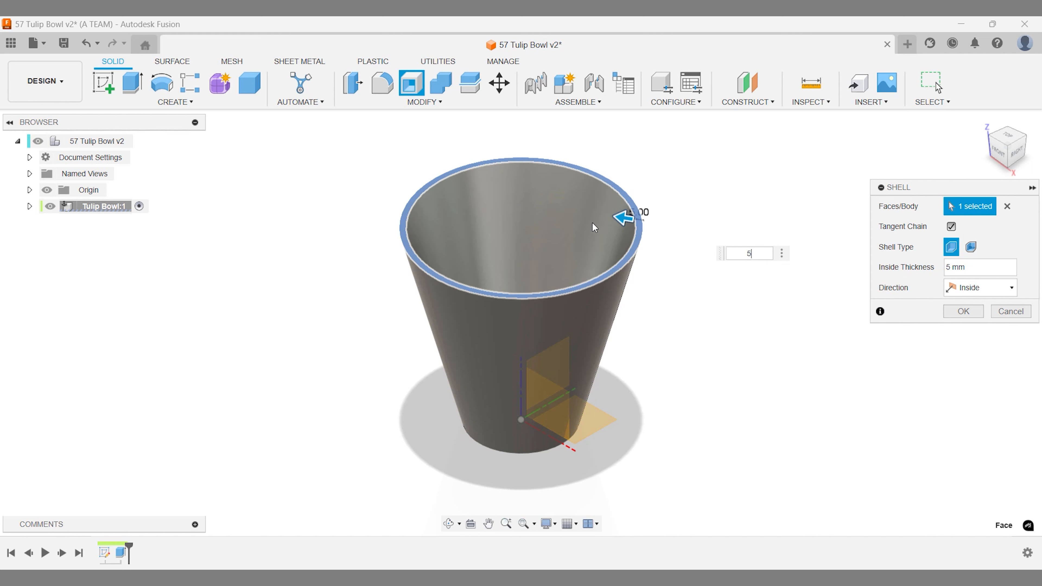
{"action": "key", "text": "Return"}
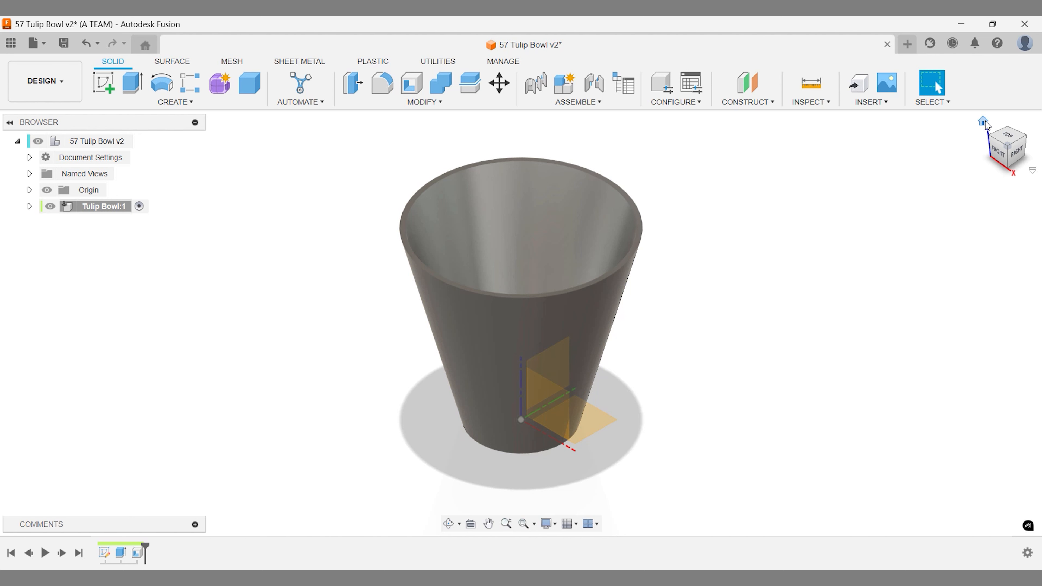
Create a construction plane offset -200 mm from the XZ plane, in front of the bowl.
{"action": "type", "text": "s"}
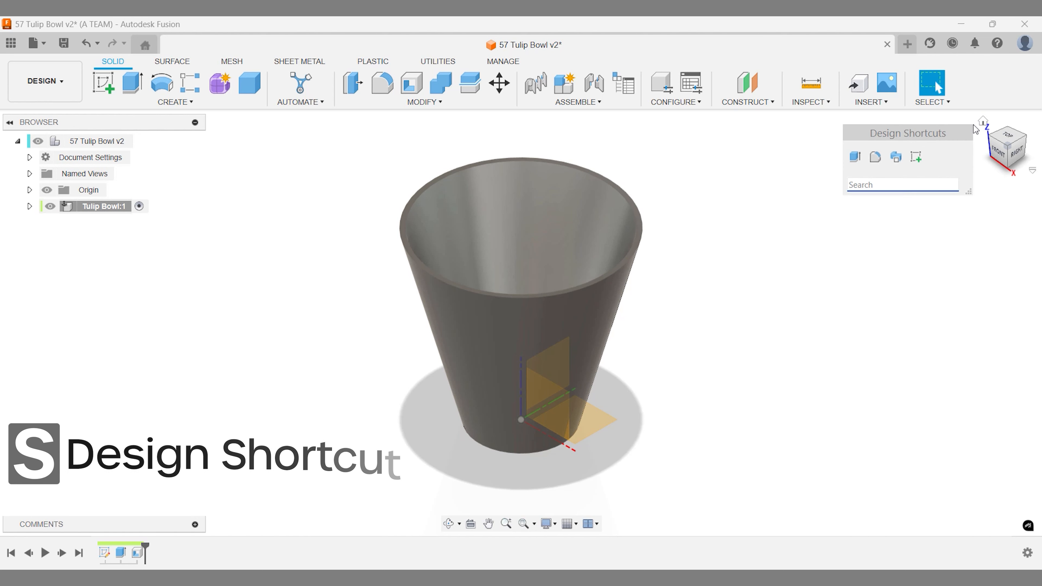
{"action": "type", "text": "off"}
{"action": "key", "text": "Down"}
{"action": "key", "text": "Down"}
{"action": "key", "text": "Return"}
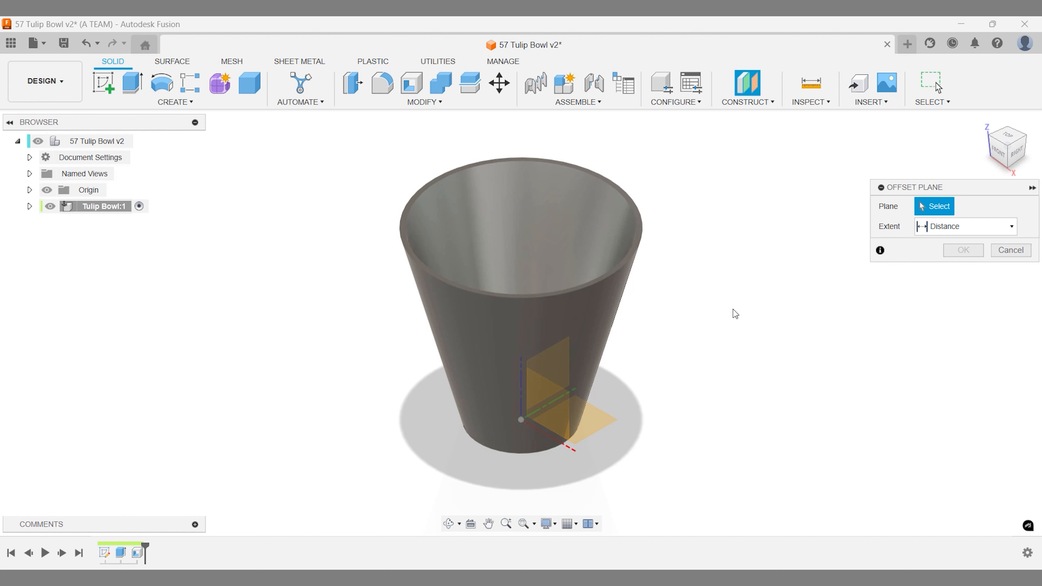
{"action": "left_click", "coordinate": [560, 410]}
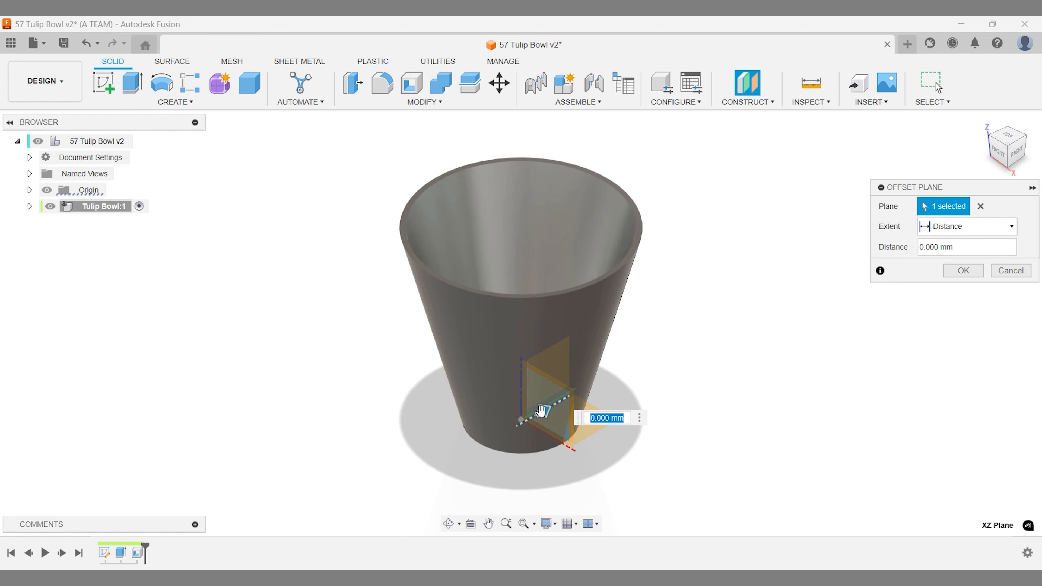
{"action": "left_click_drag", "start_coordinate": [540, 411], "coordinate": [477, 426]}
{"action": "key", "text": "BackSpace"}
{"action": "type", "text": "-100"}
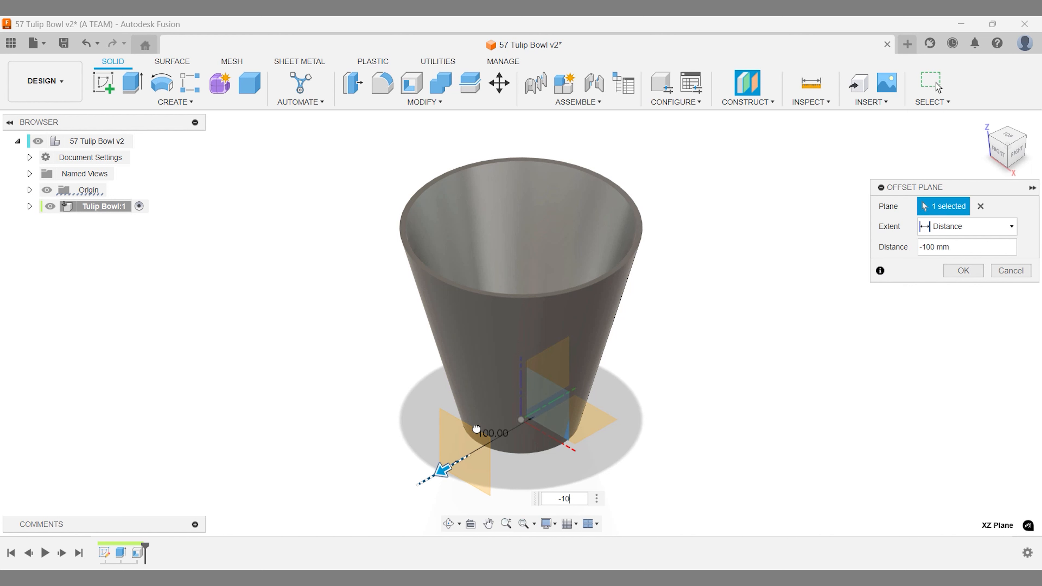
{"action": "type", "text": "0"}
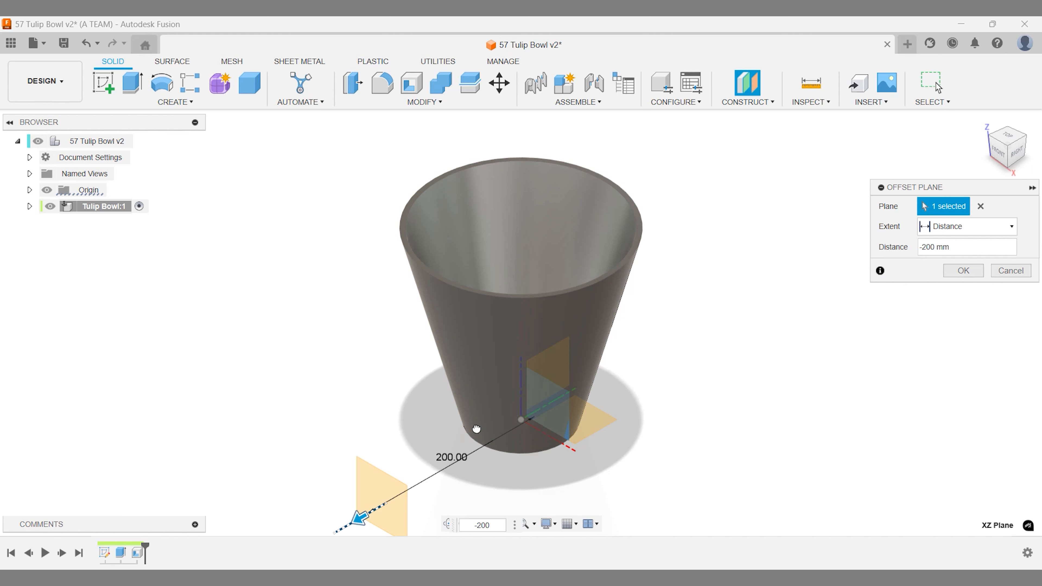
{"action": "key", "text": "Return"}
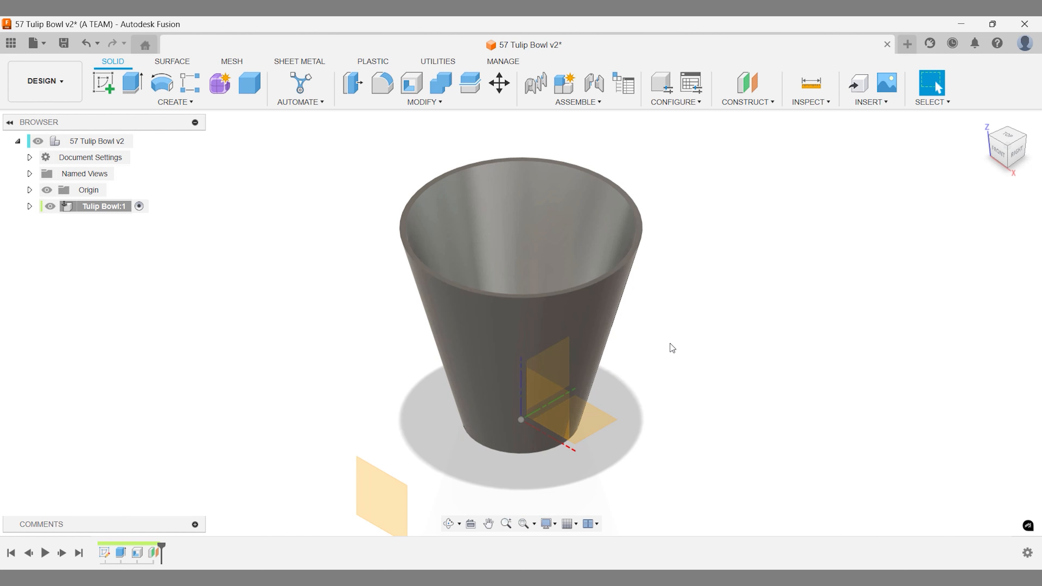
Insert the AdobeStock tulip SVG onto the offset plane in front of the bowl.
{"action": "left_click", "coordinate": [982, 123]}
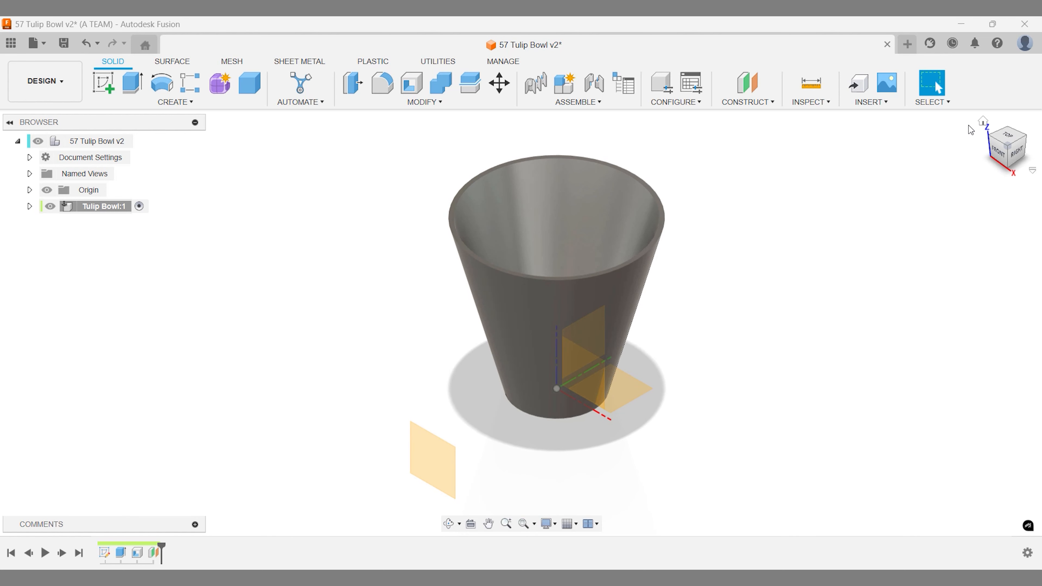
{"action": "type", "text": "sinsert"}
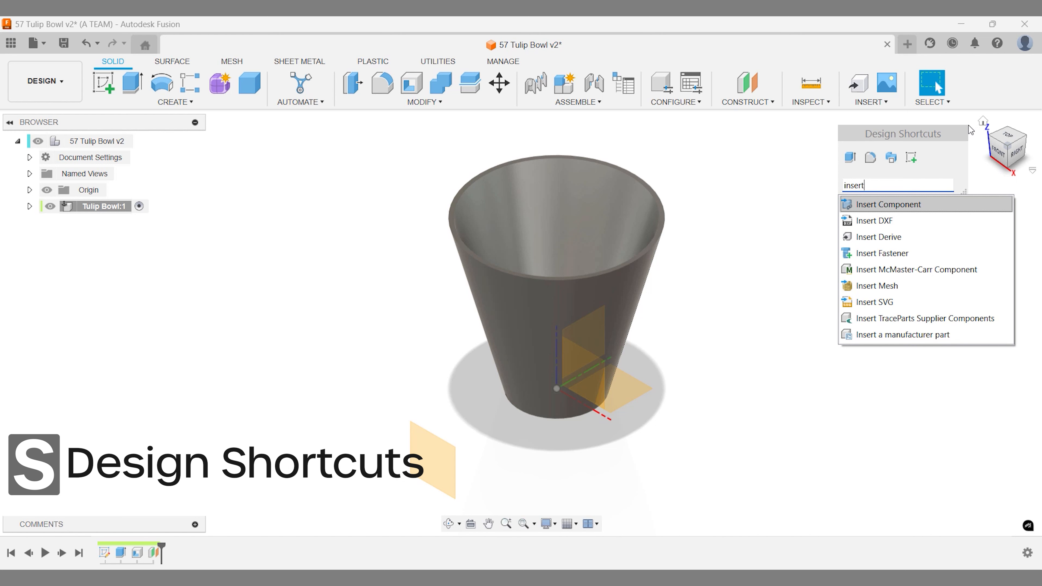
{"action": "key", "text": "Down"}
{"action": "key", "text": "Down"}
{"action": "key", "text": "Down"}
{"action": "key", "text": "Down"}
{"action": "key", "text": "Down"}
{"action": "key", "text": "Down"}
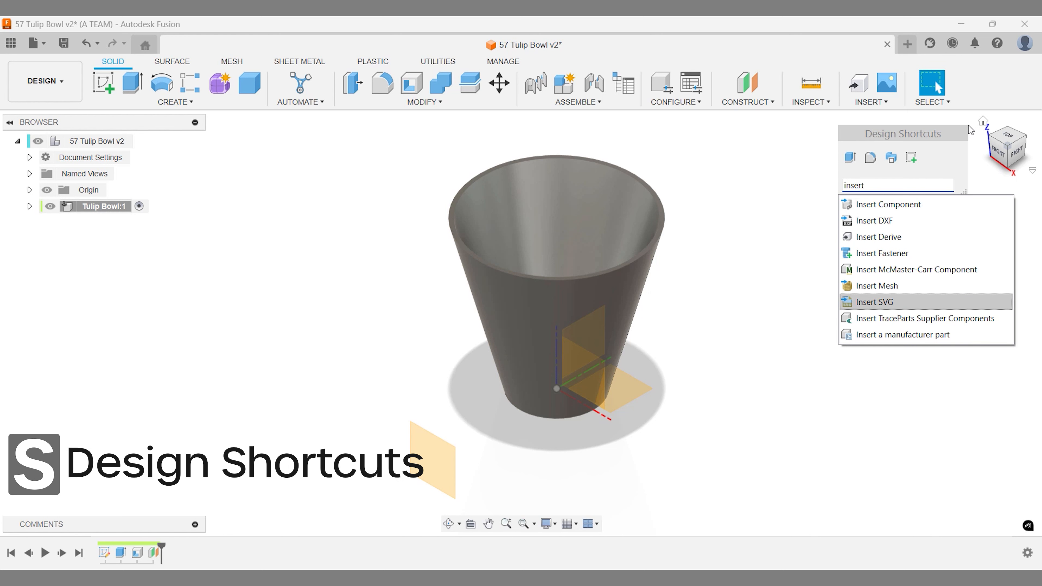
{"action": "key", "text": "Escape"}
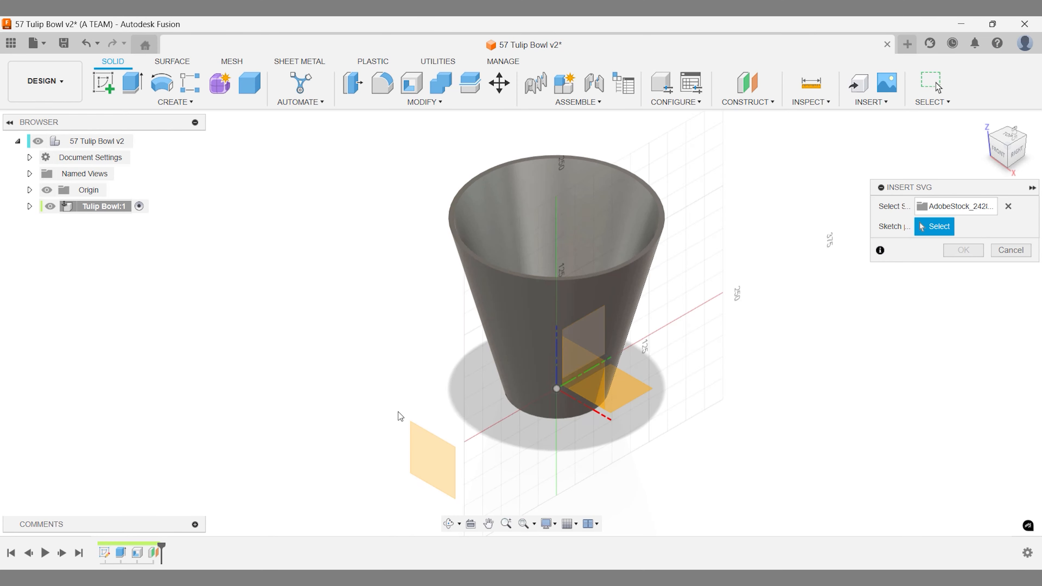
{"action": "left_click", "coordinate": [440, 453]}
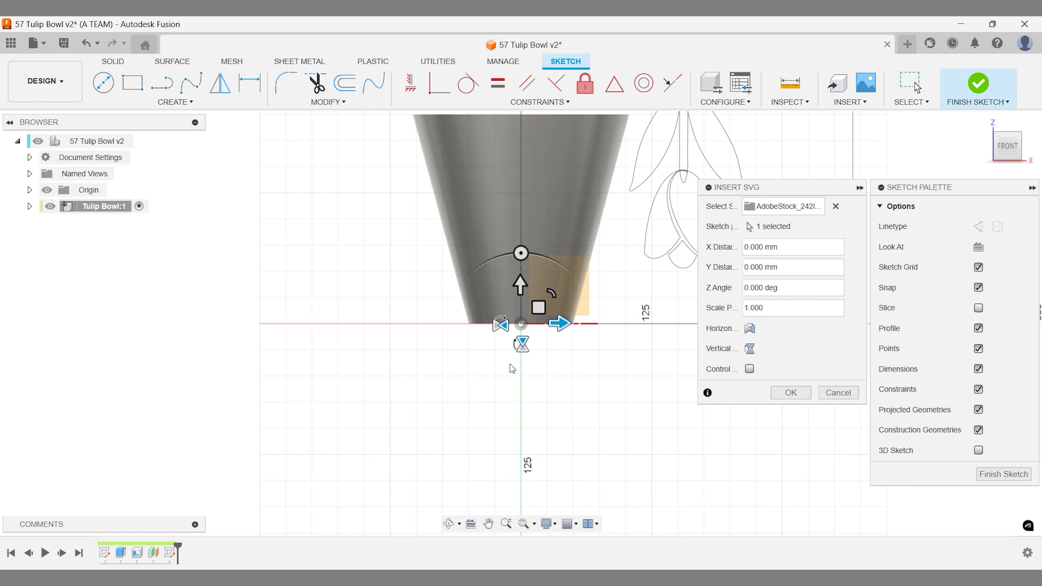
Centre the tulip SVG over the bowl at about X -111.6 mm and Y 8.3 mm, keeping the scale at 1.
{"action": "mouse_move", "coordinate": [577, 386]}
{"action": "middle_mouse_down"}
{"action": "mouse_move", "coordinate": [495, 433]}
{"action": "mouse_move", "coordinate": [443, 445]}
{"action": "middle_mouse_up"}
{"action": "mouse_move", "coordinate": [439, 355]}
{"action": "left_mouse_down"}
{"action": "mouse_move", "coordinate": [386, 366]}
{"action": "mouse_move", "coordinate": [302, 359]}
{"action": "left_mouse_up"}
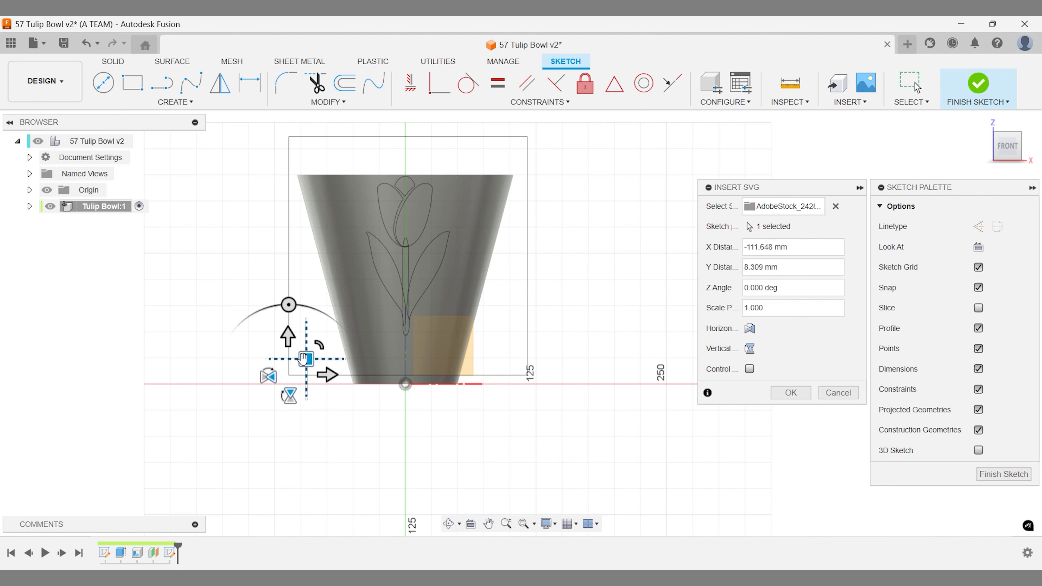
{"action": "key", "text": "Return"}
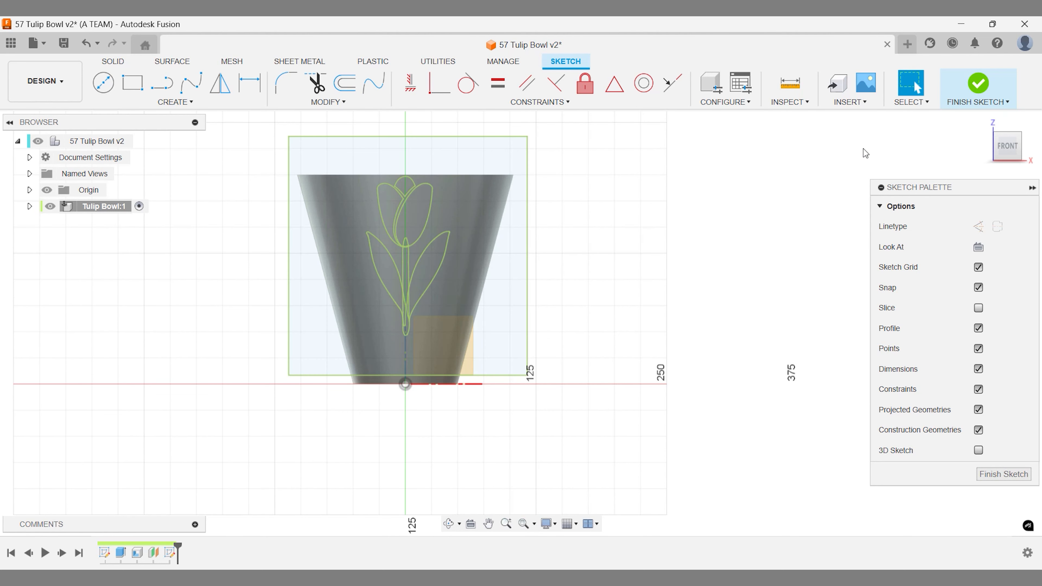
Extend the curves of the tulip's small central petal until they meet the outlines of the two neighbouring petals.
{"action": "left_click", "coordinate": [982, 121]}
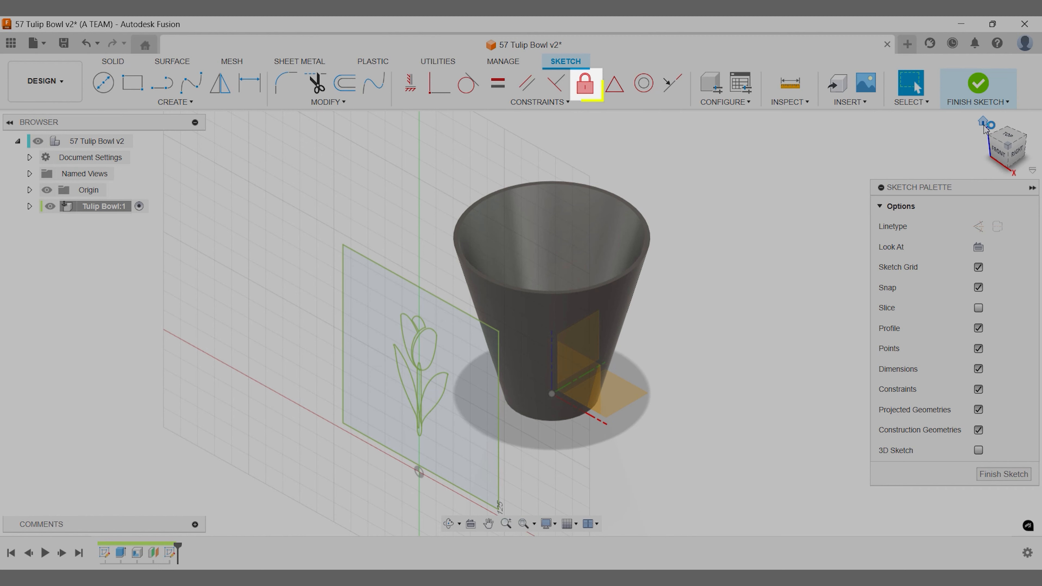
{"action": "left_click", "coordinate": [996, 145]}
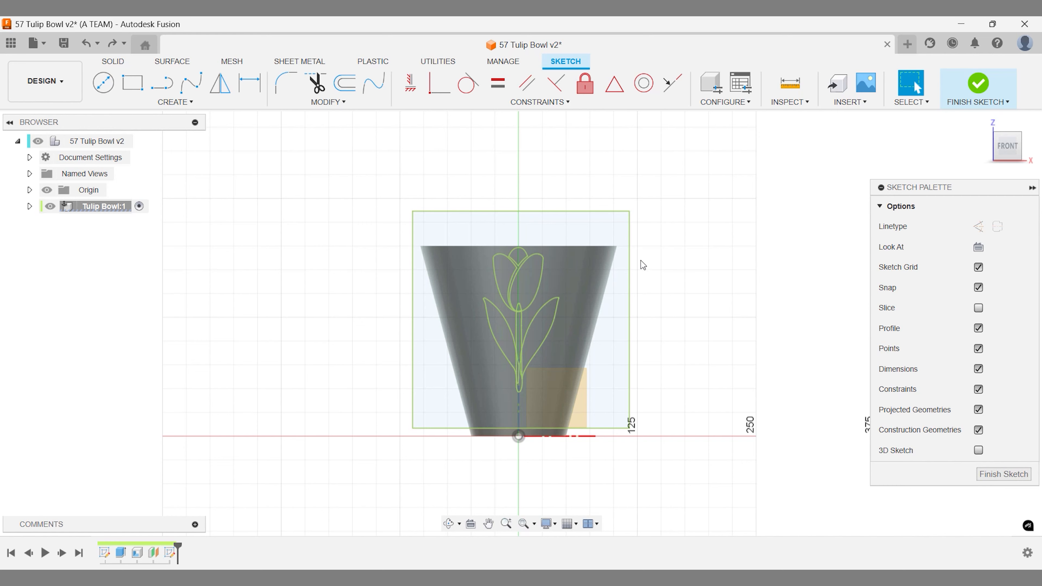
{"action": "type", "text": "sexte"}
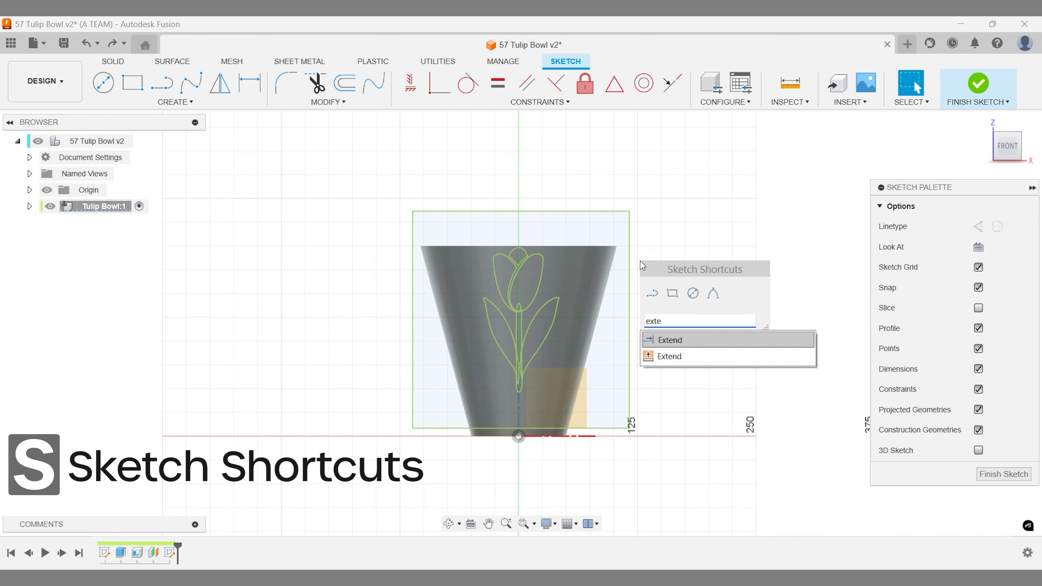
{"action": "key", "text": "Return"}
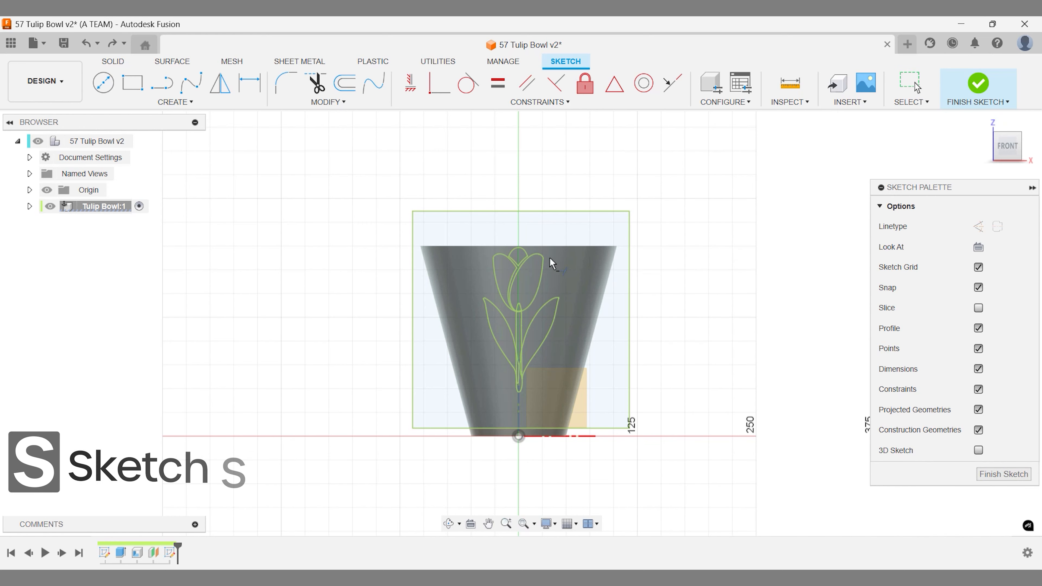
{"action": "scroll", "coordinate": [515, 256], "scroll_direction": "up", "scroll_amount": 6}
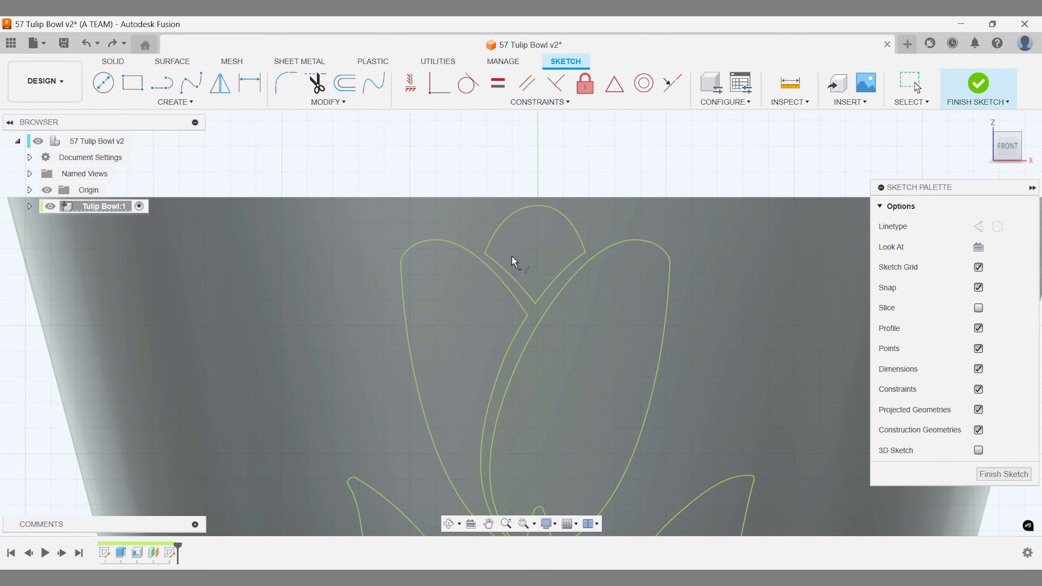
{"action": "scroll", "coordinate": [504, 251], "scroll_direction": "up", "scroll_amount": 2}
{"action": "left_click", "coordinate": [491, 242]}
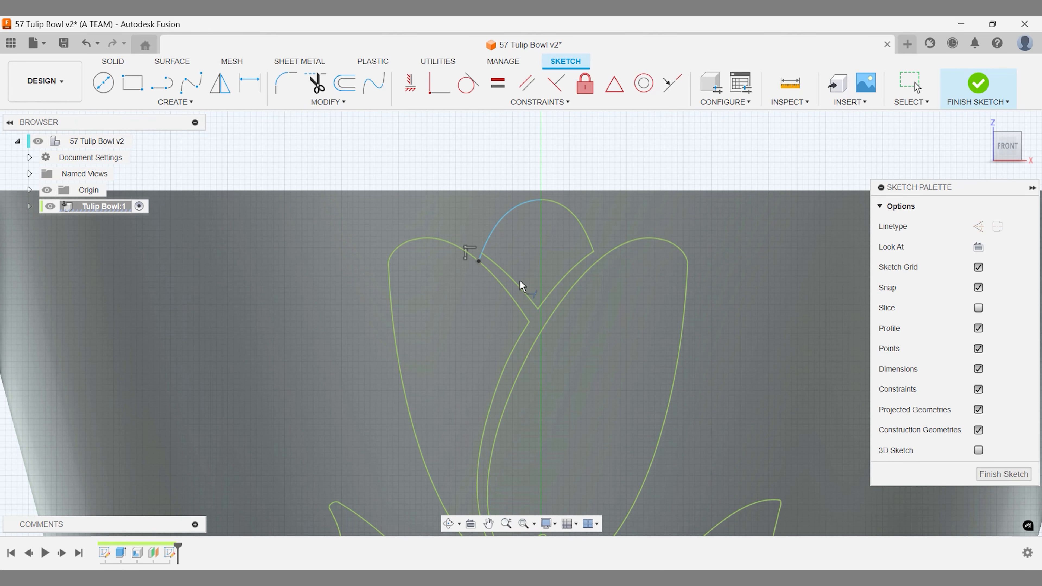
{"action": "left_click", "coordinate": [543, 297]}
{"action": "left_click", "coordinate": [527, 290]}
{"action": "key", "text": "Escape"}
Trim away the two lower edges of the central petal between the neighbouring petal outlines in the tulip sketch.
{"action": "type", "text": "s"}
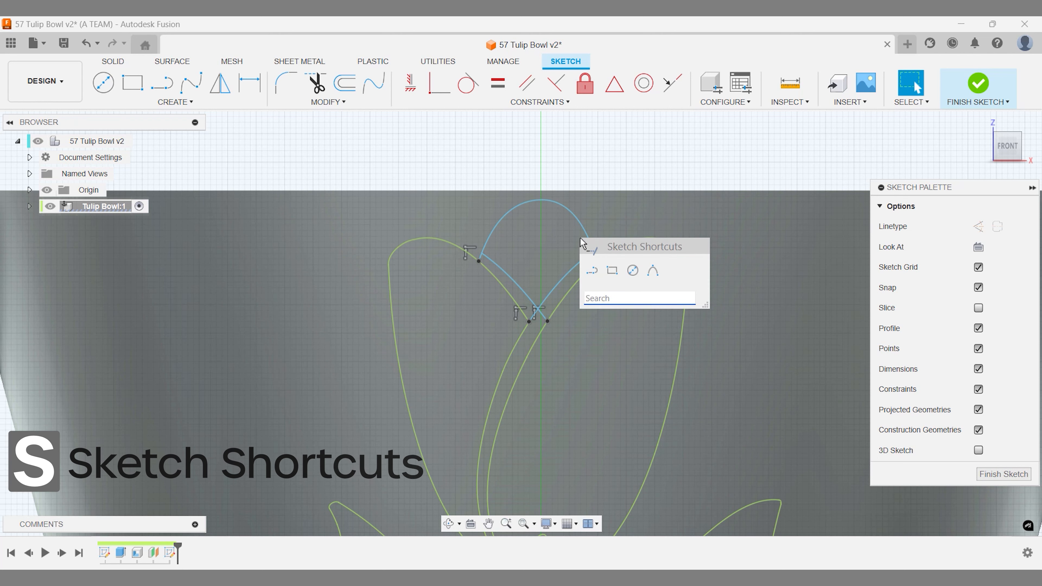
{"action": "type", "text": "trim"}
{"action": "key", "text": "Return"}
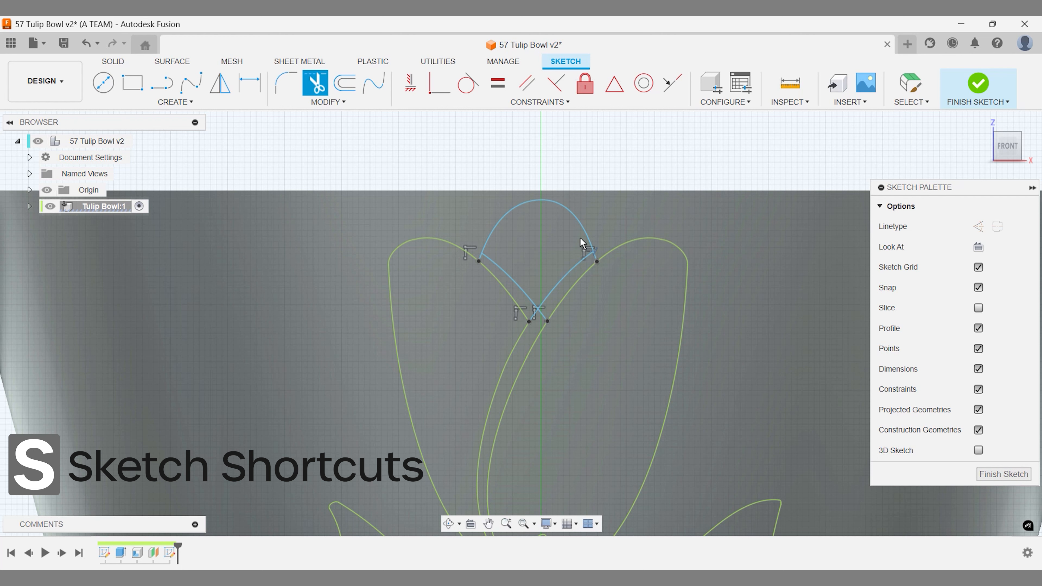
{"action": "left_click", "coordinate": [518, 280]}
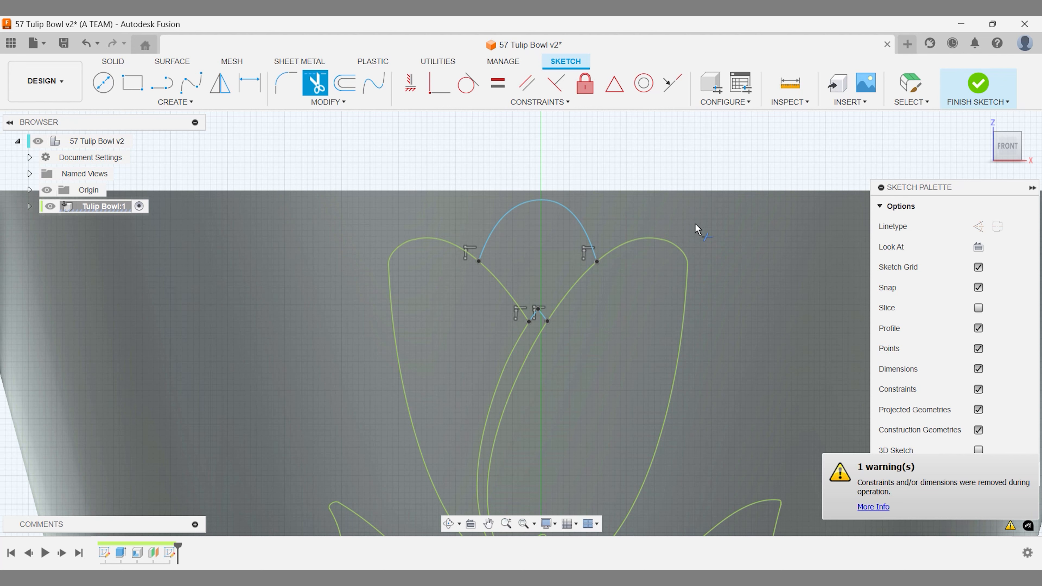
{"action": "left_click", "coordinate": [985, 123]}
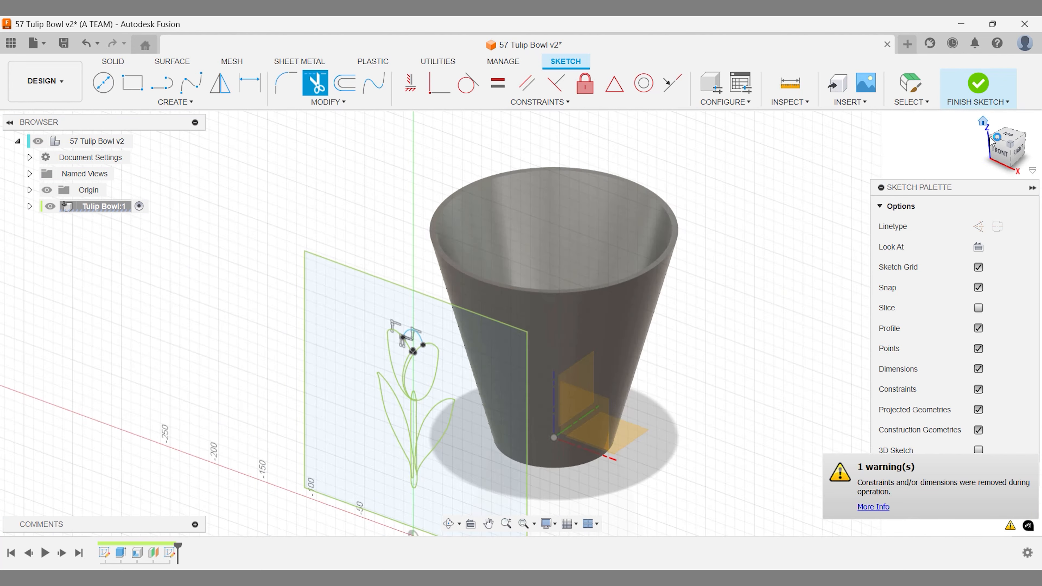
{"action": "left_click", "coordinate": [991, 146]}
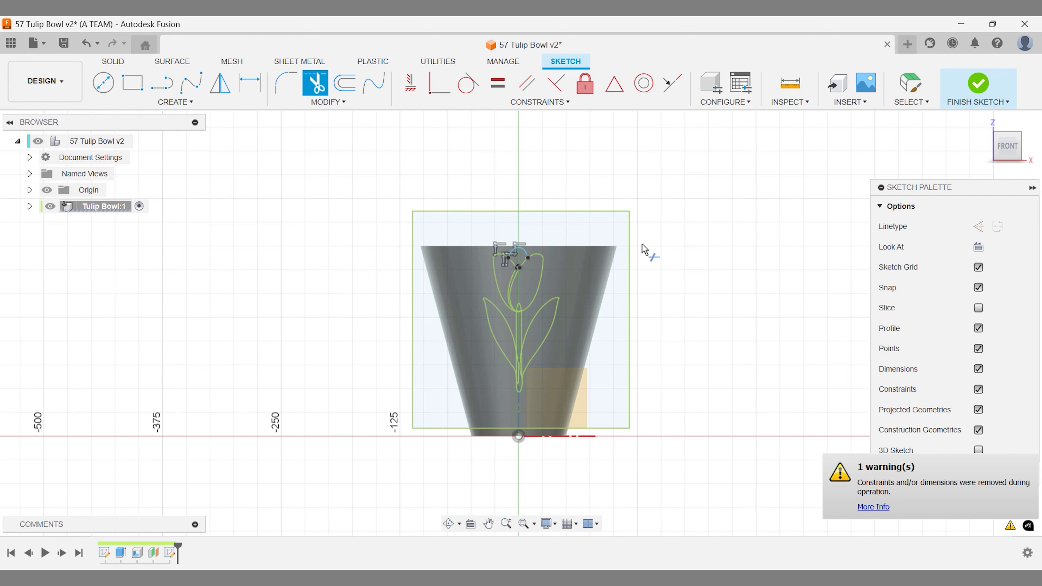
{"action": "key", "text": "Escape"}
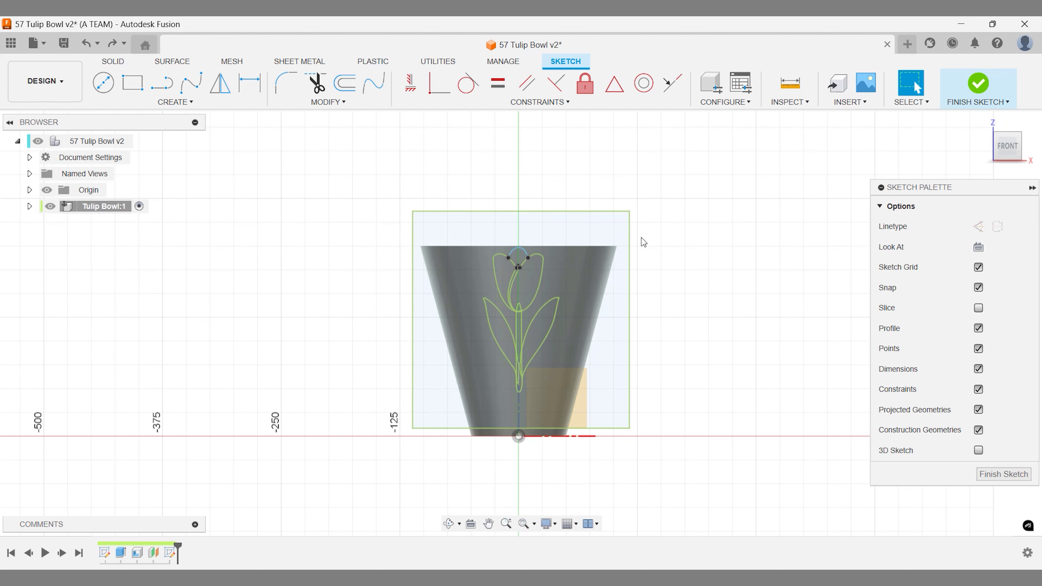
Start an Emboss and select all the tulip profiles as its sketch profiles, covering the petals, stem, leaves and small overlap regions.
{"action": "type", "text": "semboss"}
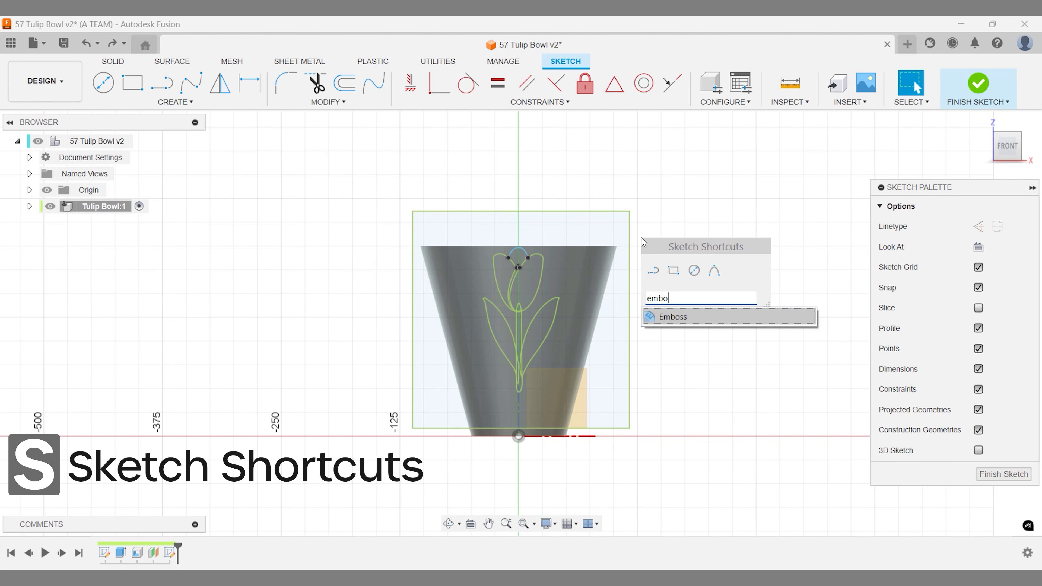
{"action": "key", "text": "Return"}
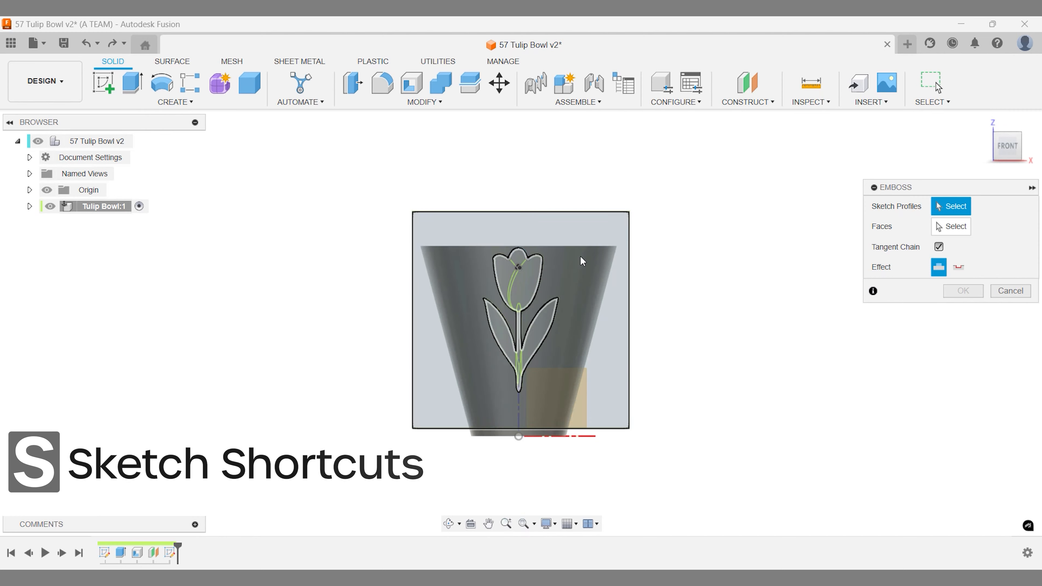
{"action": "scroll", "coordinate": [566, 267], "scroll_direction": "up", "scroll_amount": 5}
{"action": "scroll", "coordinate": [567, 248], "scroll_direction": "down", "scroll_amount": 1}
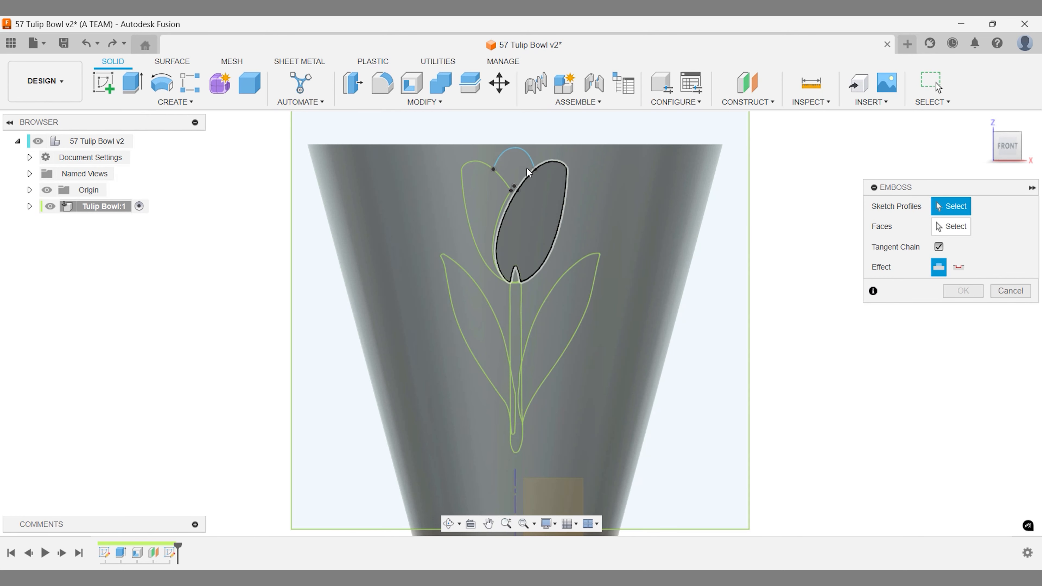
{"action": "left_click", "coordinate": [512, 164]}
{"action": "left_click", "coordinate": [494, 198]}
{"action": "left_click", "coordinate": [505, 208]}
{"action": "left_click", "coordinate": [520, 222]}
{"action": "left_click", "coordinate": [515, 278]}
{"action": "left_click", "coordinate": [516, 301]}
{"action": "left_click", "coordinate": [475, 319]}
{"action": "left_click", "coordinate": [533, 334]}
{"action": "scroll", "coordinate": [507, 451], "scroll_direction": "up", "scroll_amount": 2}
{"action": "scroll", "coordinate": [533, 431], "scroll_direction": "up", "scroll_amount": 2}
{"action": "left_click", "coordinate": [509, 353]}
{"action": "left_click", "coordinate": [522, 354]}
{"action": "scroll", "coordinate": [523, 354], "scroll_direction": "down", "scroll_amount": 5}
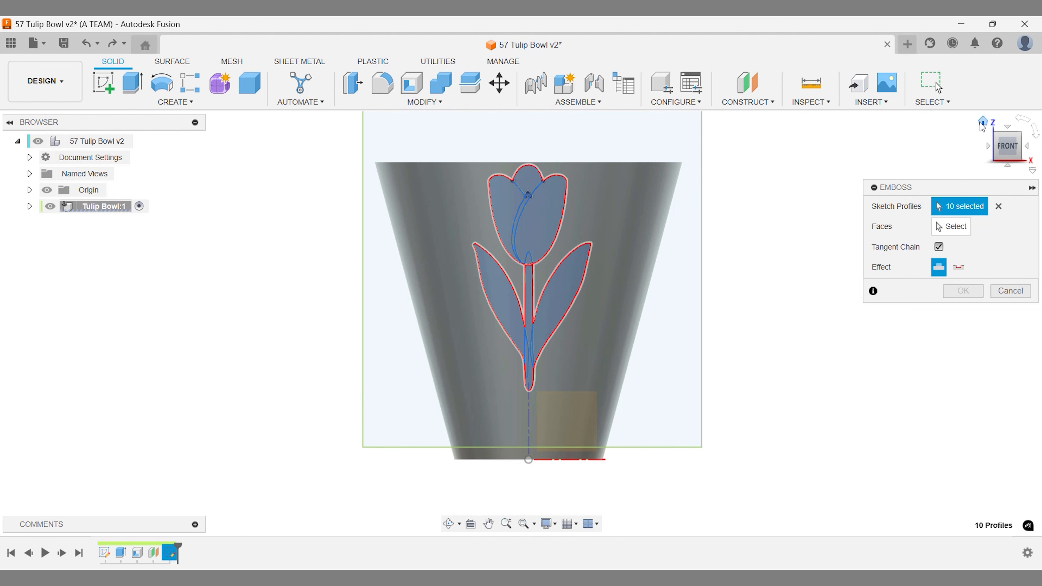
Emboss the selected tulip profiles onto the bowl's outer wall as a raised effect with a depth of 2 mm.
{"action": "left_click", "coordinate": [983, 121]}
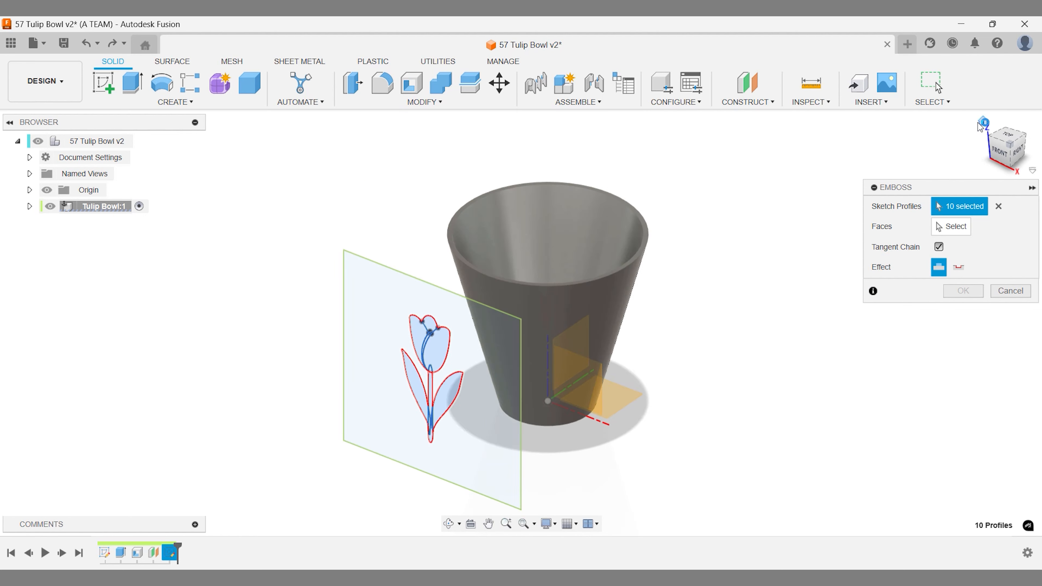
{"action": "left_click", "coordinate": [951, 226]}
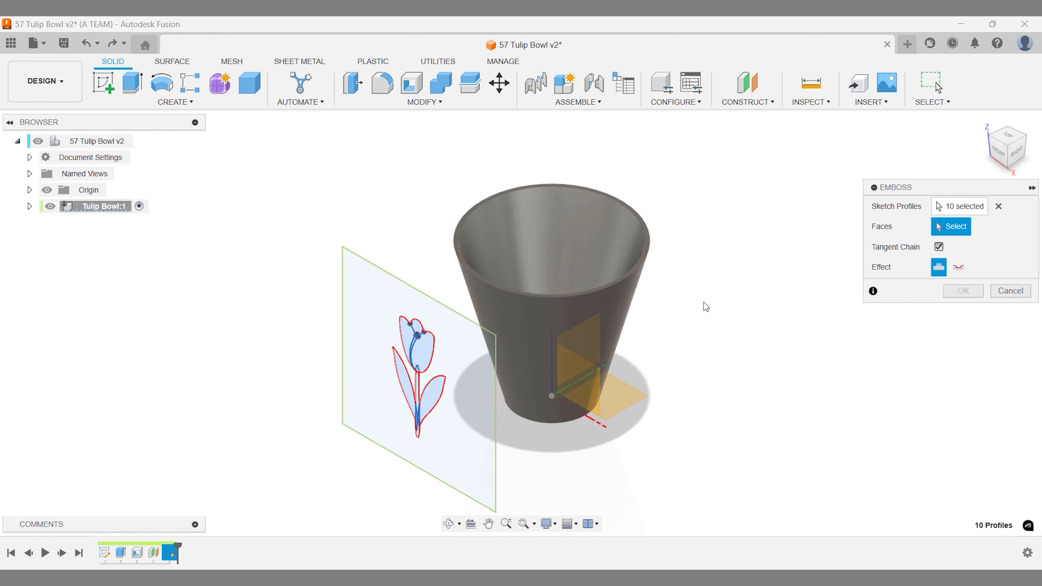
{"action": "left_click", "coordinate": [543, 314]}
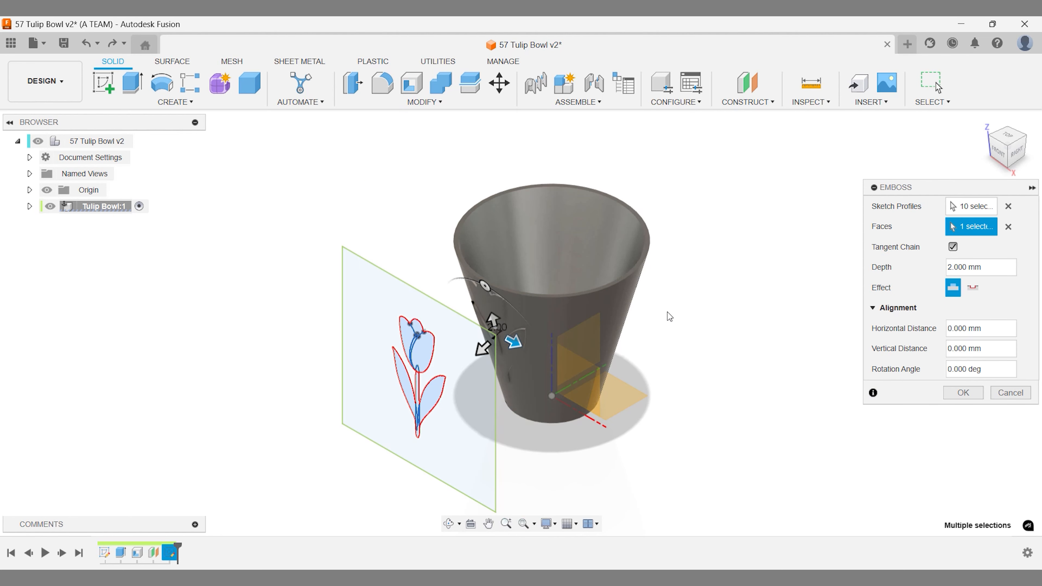
{"action": "left_click", "coordinate": [963, 392]}
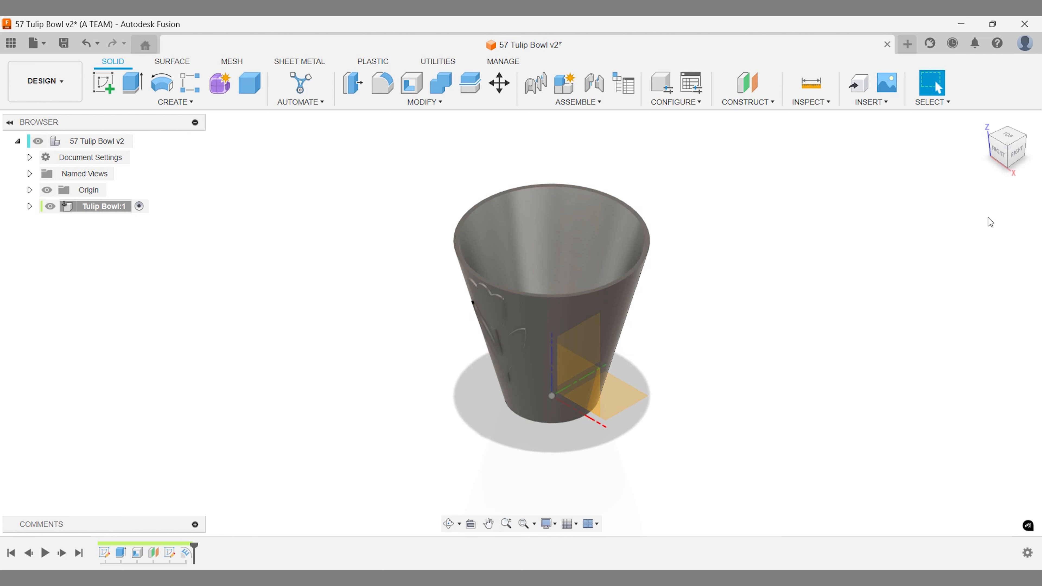
{"action": "left_click", "coordinate": [1000, 144]}
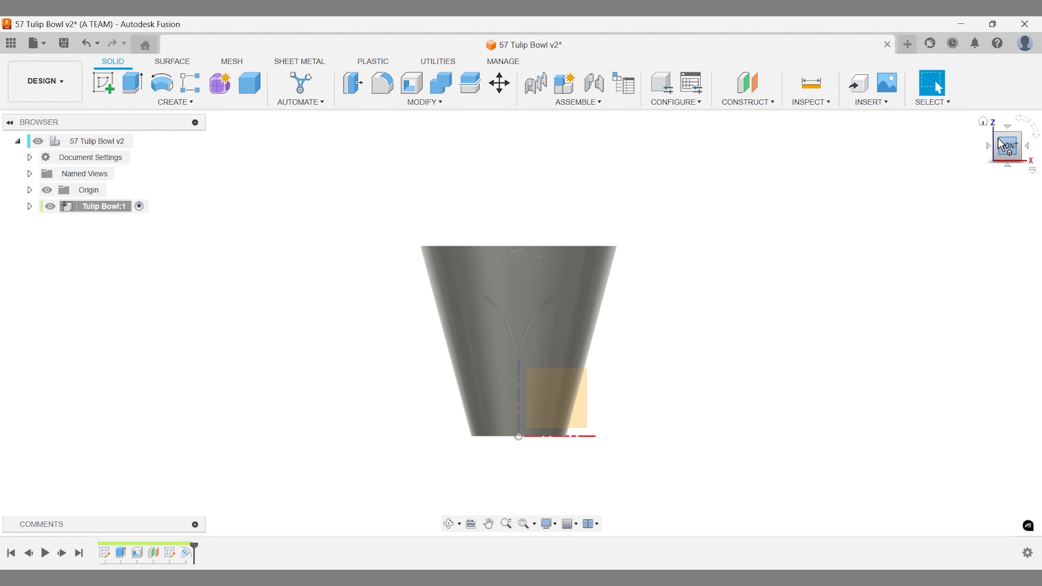
{"action": "left_click", "coordinate": [984, 123]}
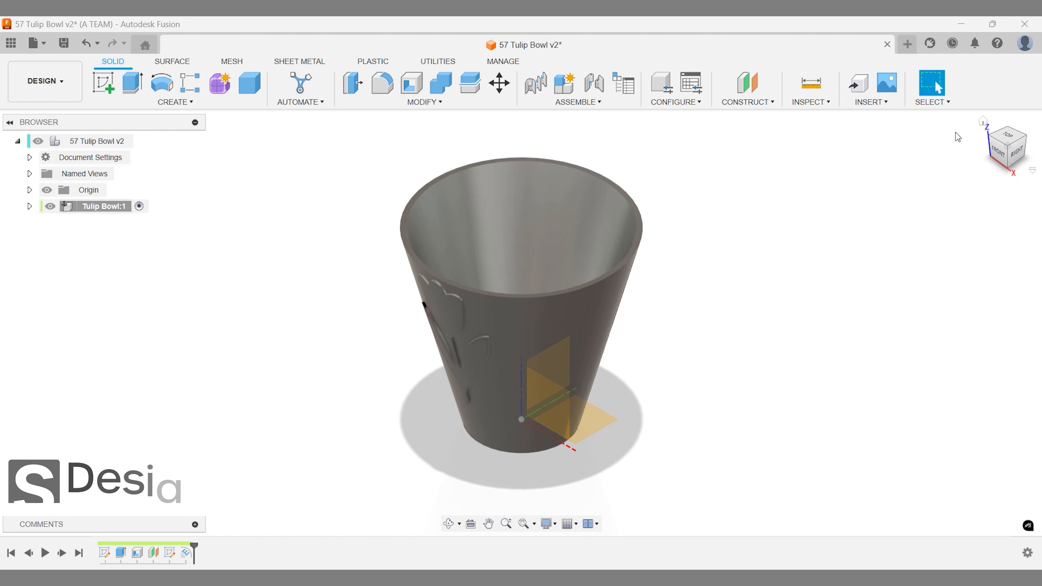
Start a circular pattern with the object type Features and select the tulip emboss as the object.
{"action": "type", "text": "spatt"}
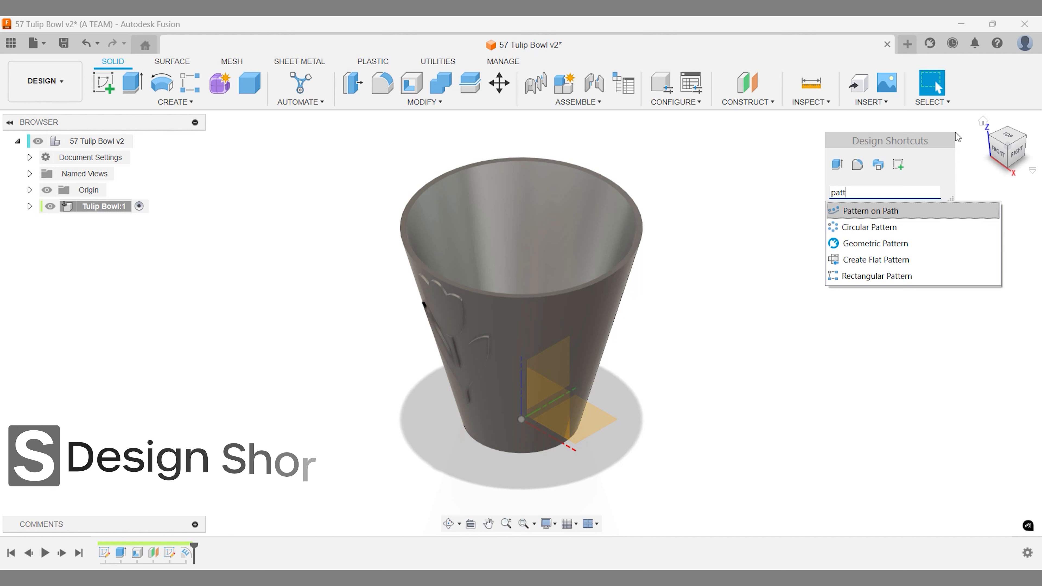
{"action": "key", "text": "Down"}
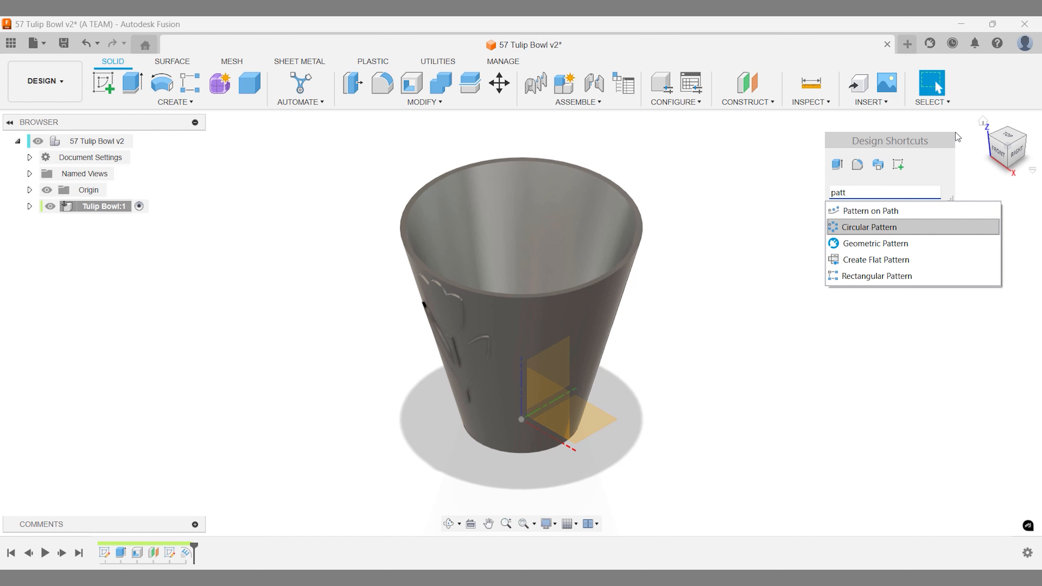
{"action": "key", "text": "Return"}
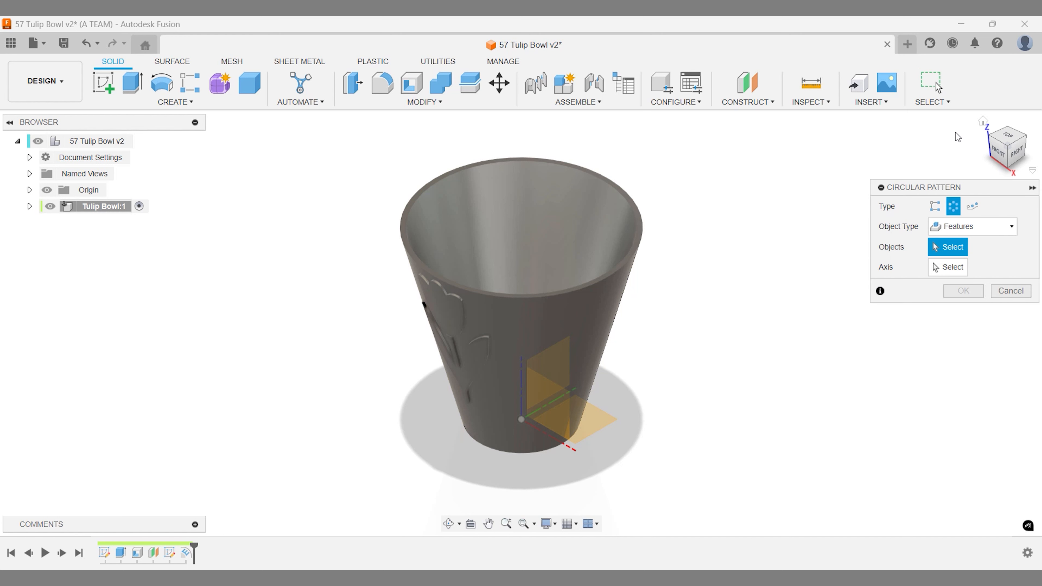
{"action": "left_click", "coordinate": [955, 228]}
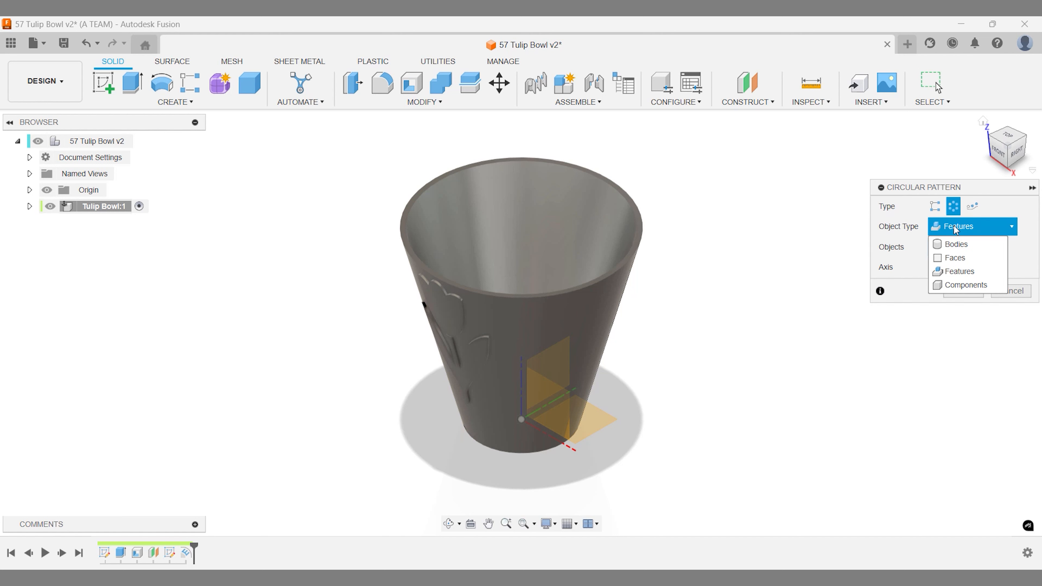
{"action": "left_click", "coordinate": [957, 271]}
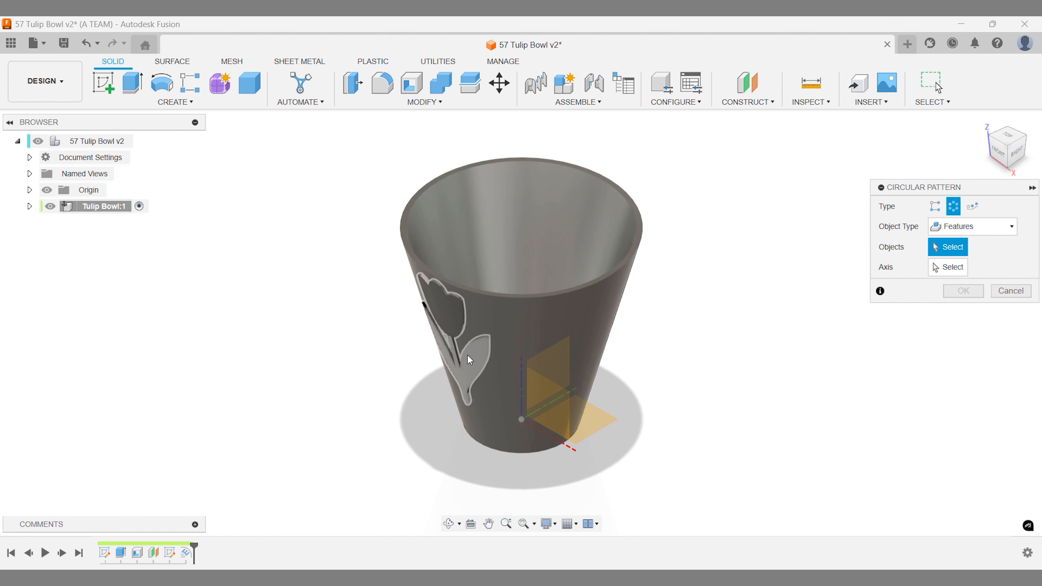
{"action": "left_click", "coordinate": [467, 354]}
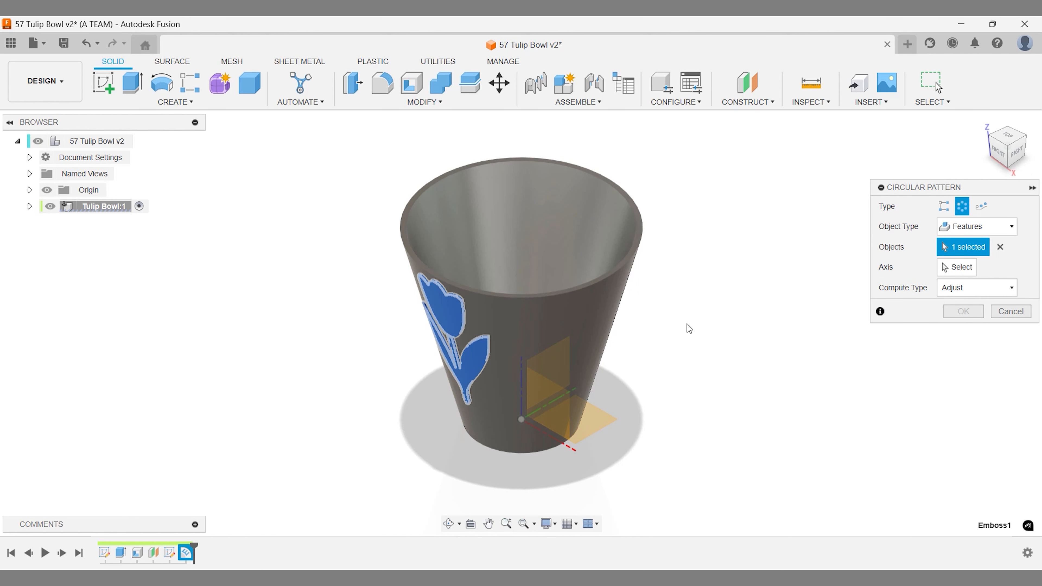
Pattern the tulip emboss around the Z axis with full distribution and a quantity of 5.
{"action": "left_click", "coordinate": [943, 267]}
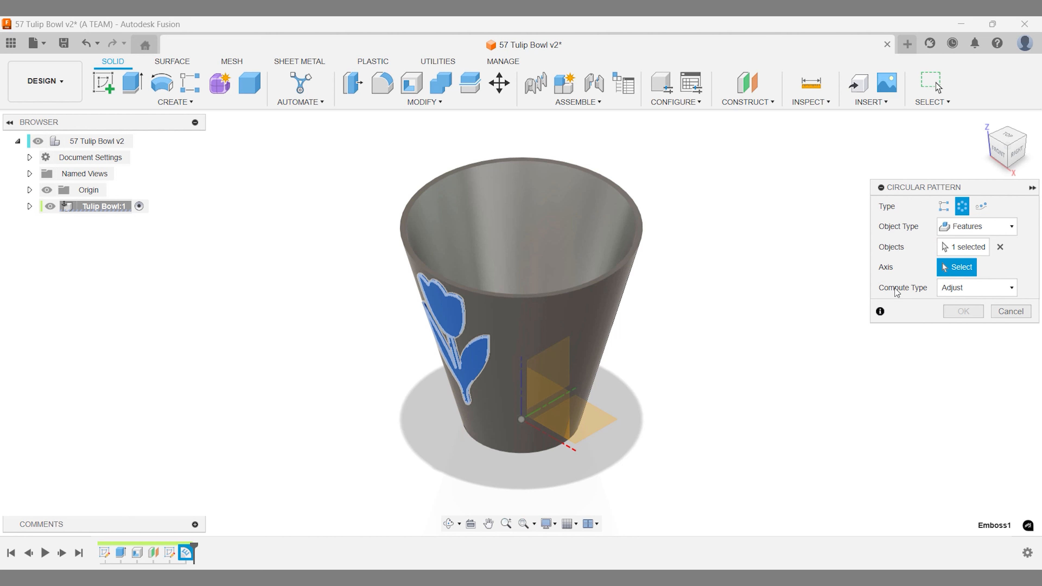
{"action": "left_click", "coordinate": [521, 378]}
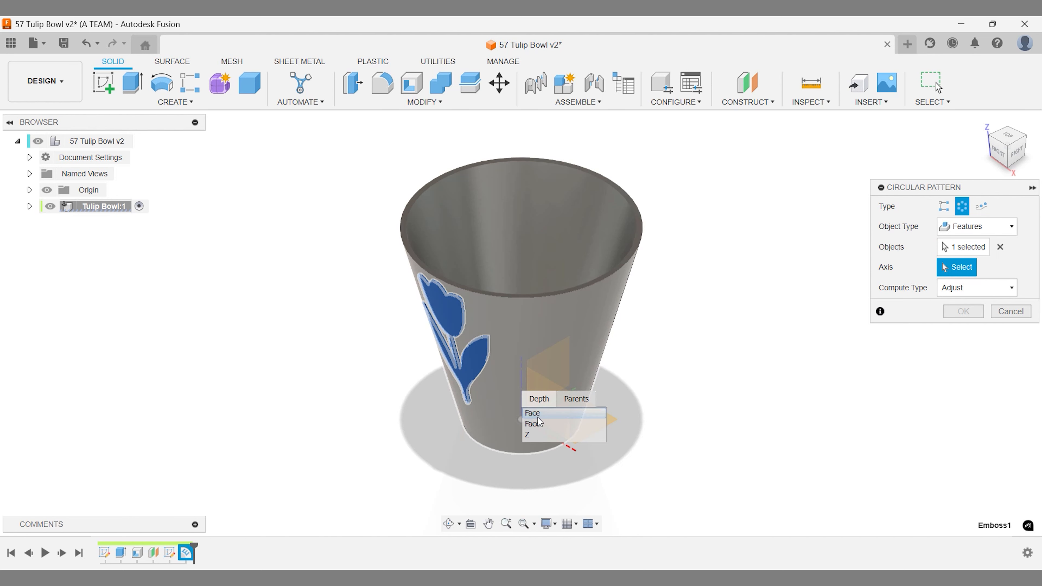
{"action": "left_click", "coordinate": [539, 436]}
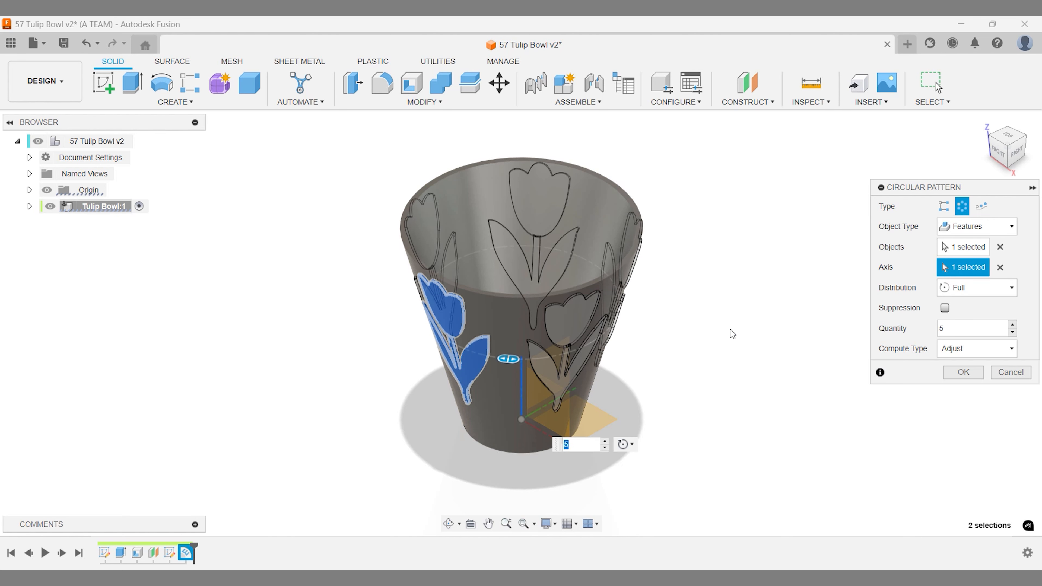
{"action": "left_click", "coordinate": [1001, 150]}
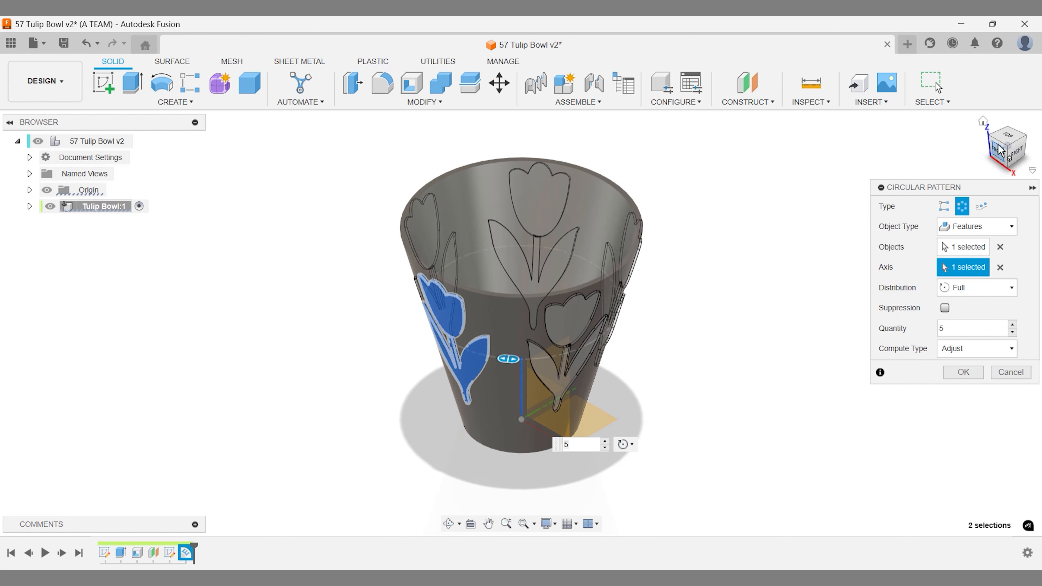
{"action": "left_click", "coordinate": [983, 122]}
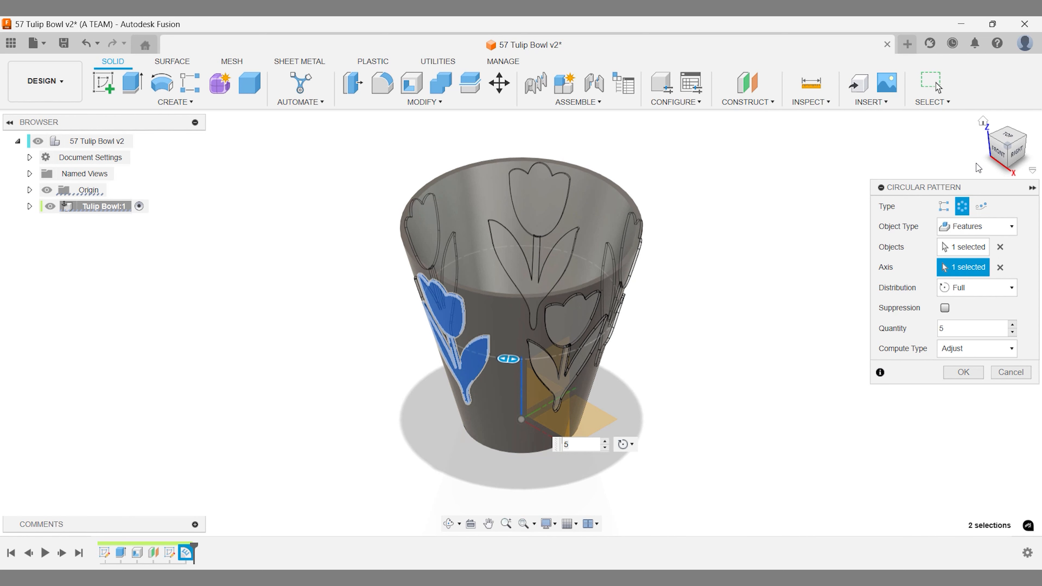
{"action": "key", "text": "Return"}
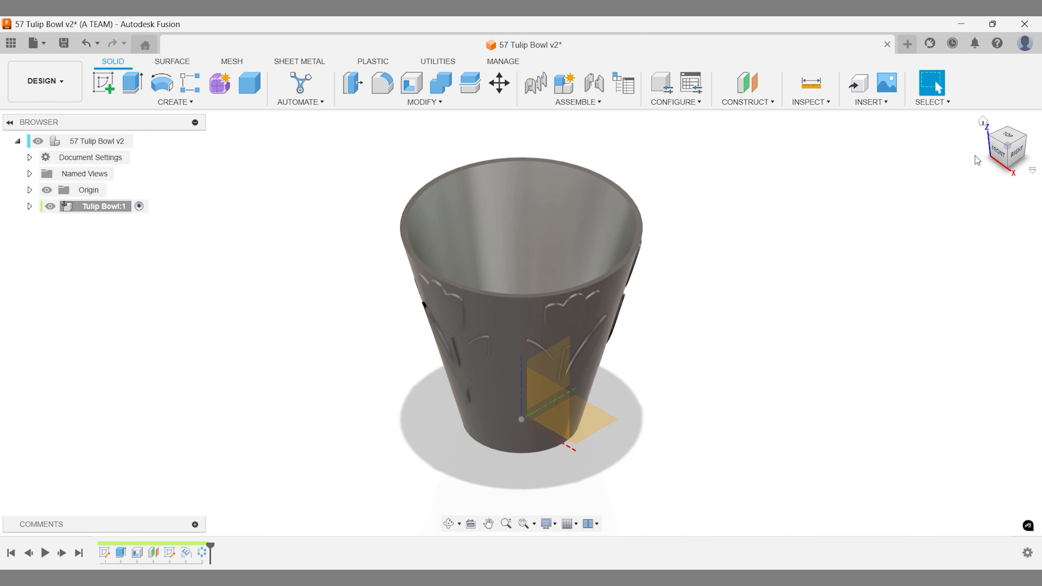
{"action": "left_click", "coordinate": [997, 151]}
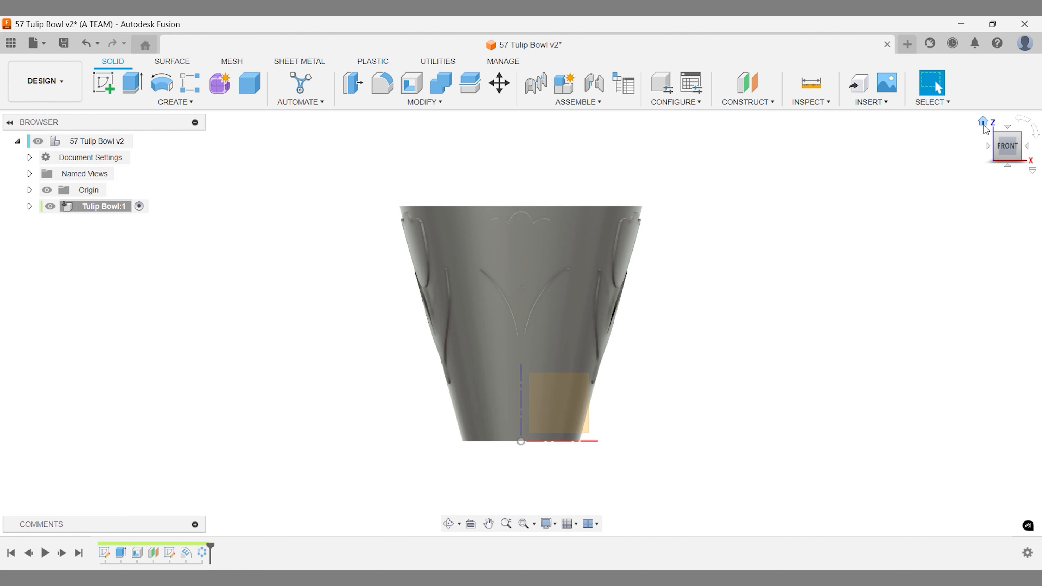
{"action": "left_click", "coordinate": [984, 125]}
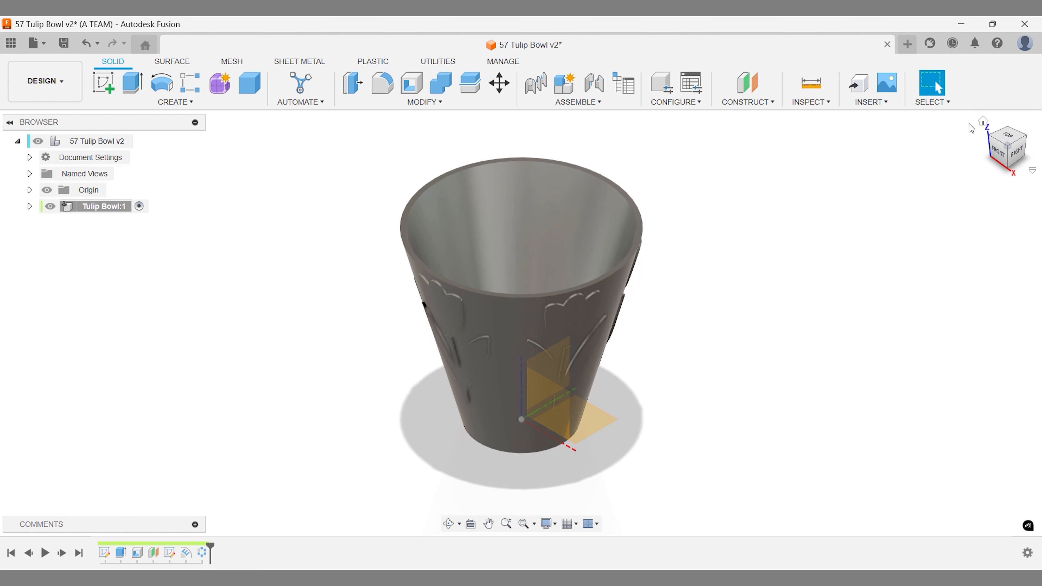
Create a new sketch on the XZ origin plane through the centre of the bowl.
{"action": "type", "text": "sske"}
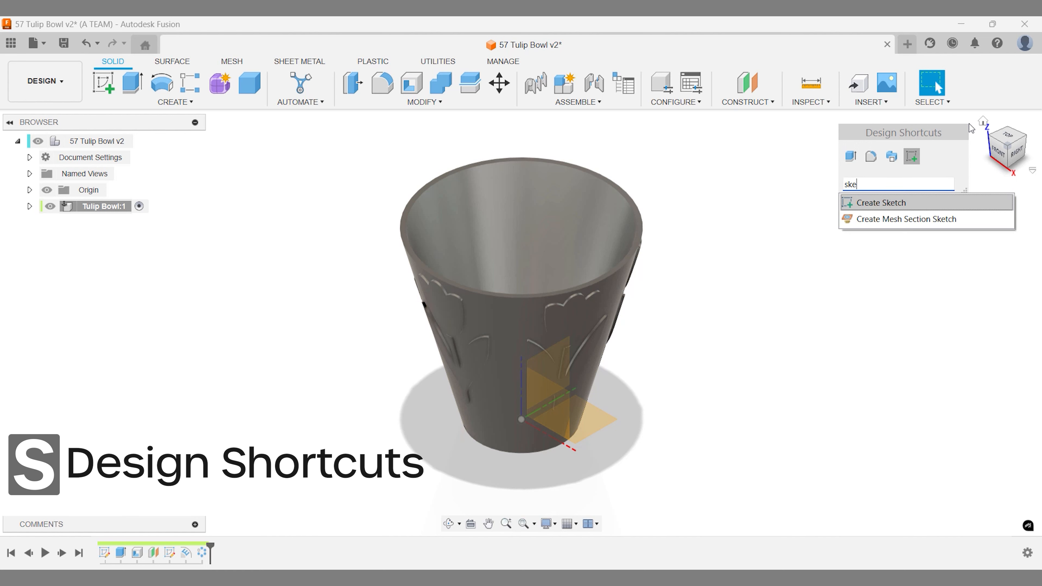
{"action": "key", "text": "Return"}
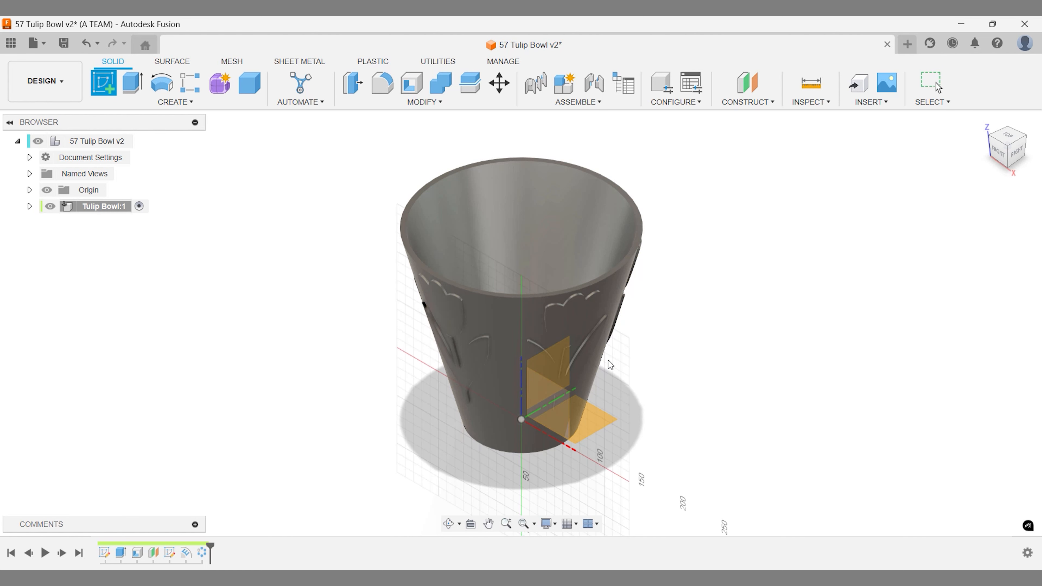
{"action": "left_click", "coordinate": [563, 393]}
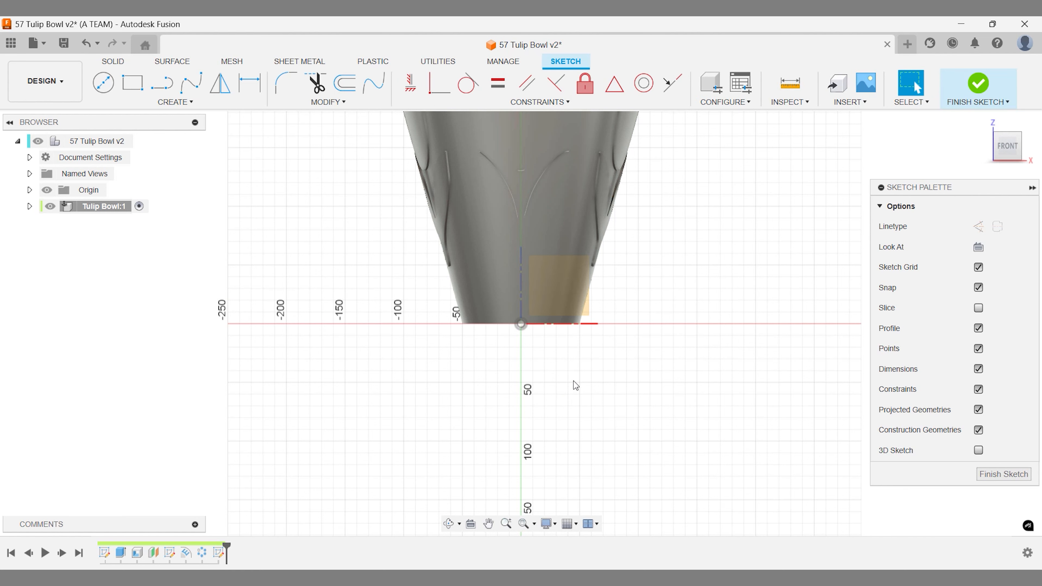
{"action": "scroll", "coordinate": [670, 217], "scroll_direction": "up", "scroll_amount": 1}
{"action": "middle_click_drag", "start_coordinate": [663, 221], "coordinate": [648, 292]}
Project the bowl's tapered outer wall face into the sketch.
{"action": "type", "text": "s"}
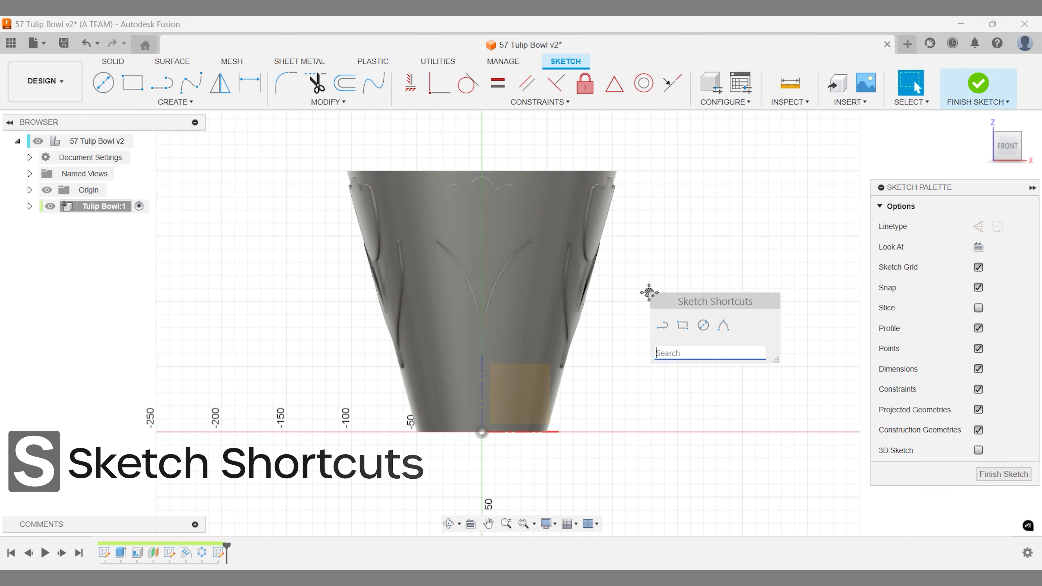
{"action": "type", "text": "proj"}
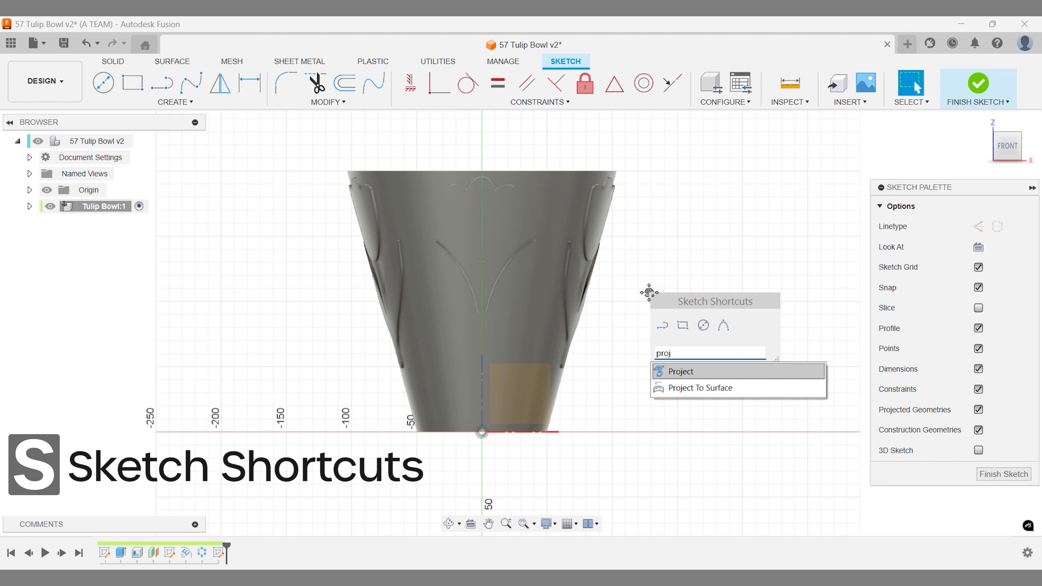
{"action": "key", "text": "Return"}
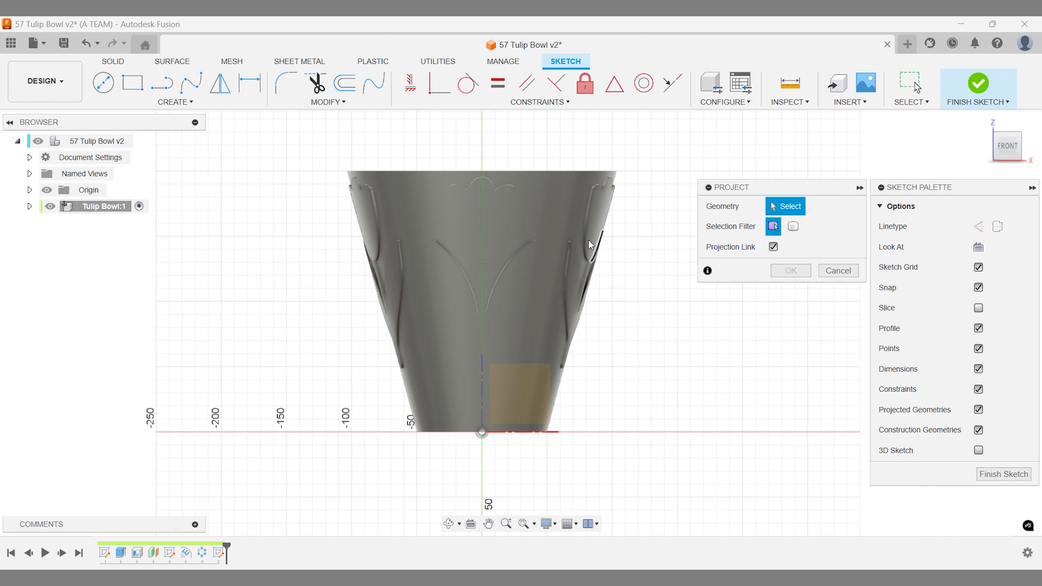
{"action": "left_click", "coordinate": [561, 216]}
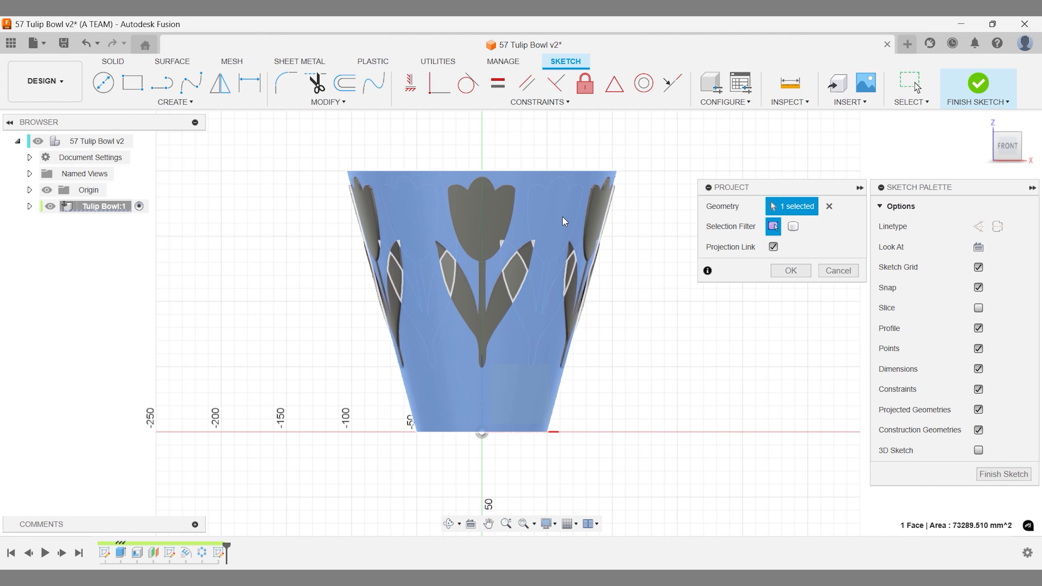
{"action": "left_click", "coordinate": [782, 270]}
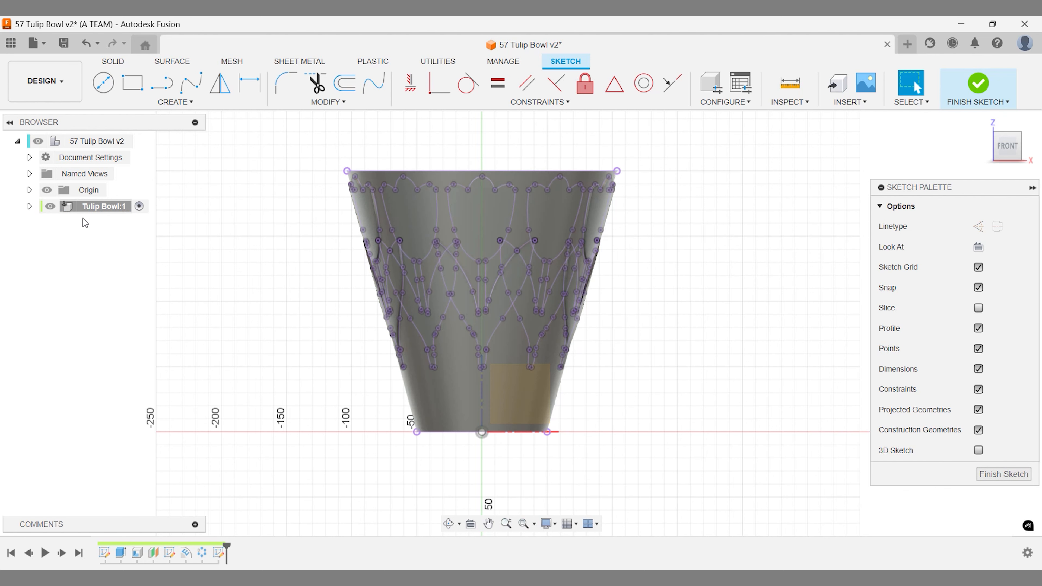
Hide the bowl's bodies and delete all projected tulip curves, keeping the projected rim and base lines.
{"action": "left_click", "coordinate": [30, 207]}
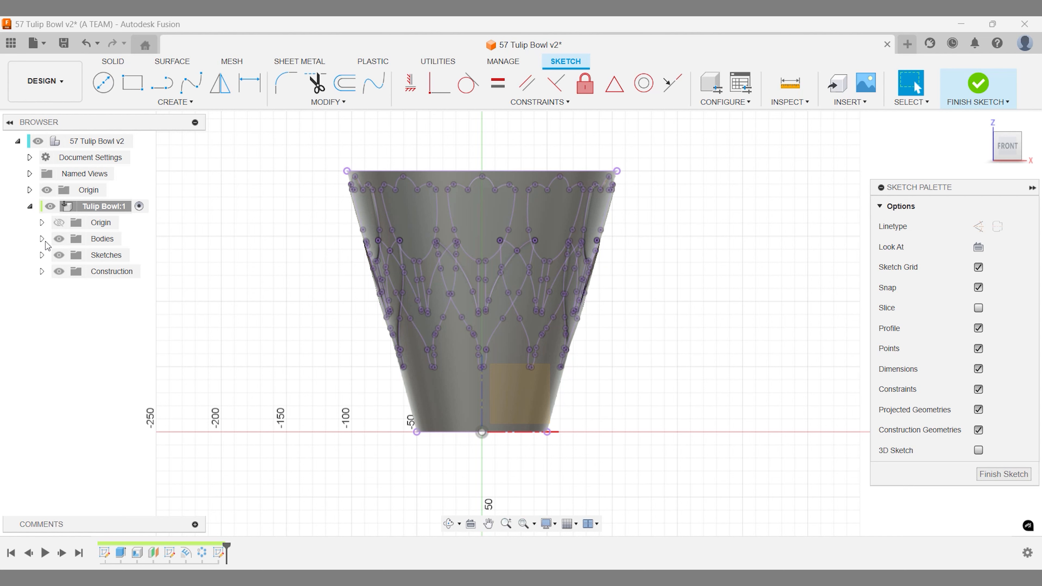
{"action": "left_click", "coordinate": [59, 239]}
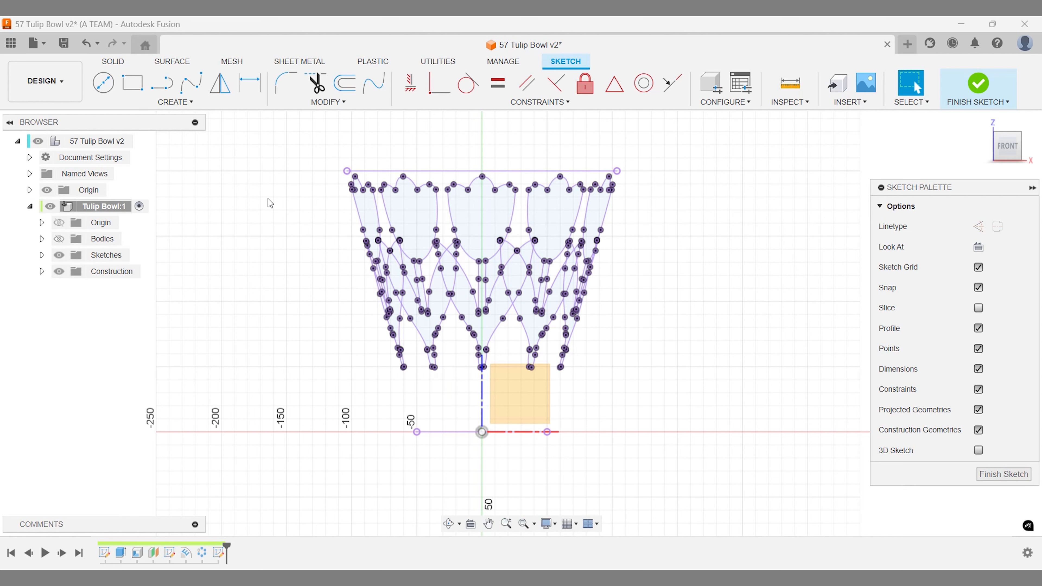
{"action": "scroll", "coordinate": [318, 186], "scroll_direction": "up", "scroll_amount": 3}
{"action": "left_click_drag", "start_coordinate": [328, 171], "coordinate": [714, 449]}
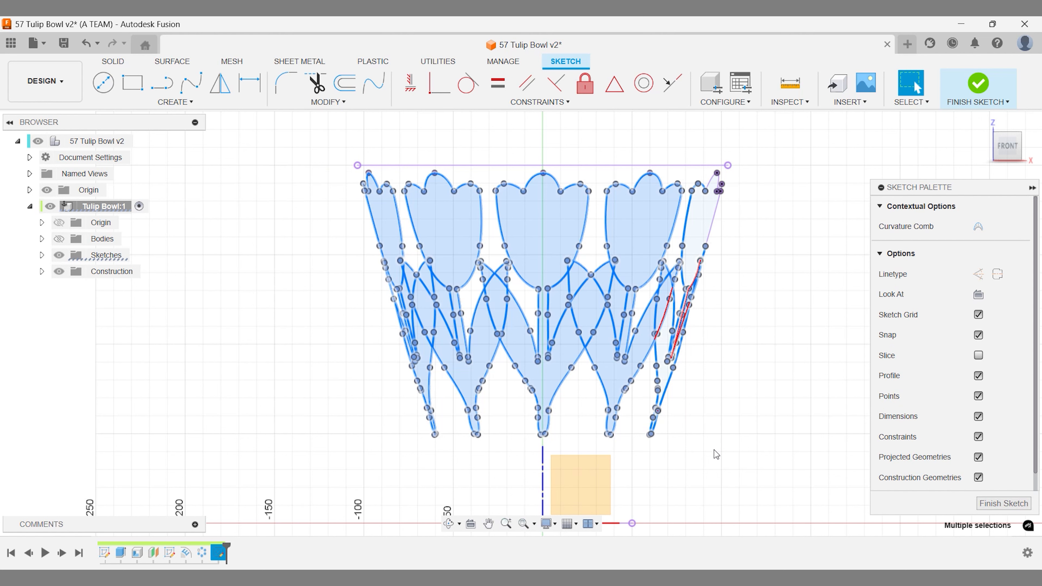
{"action": "key", "text": "Delete"}
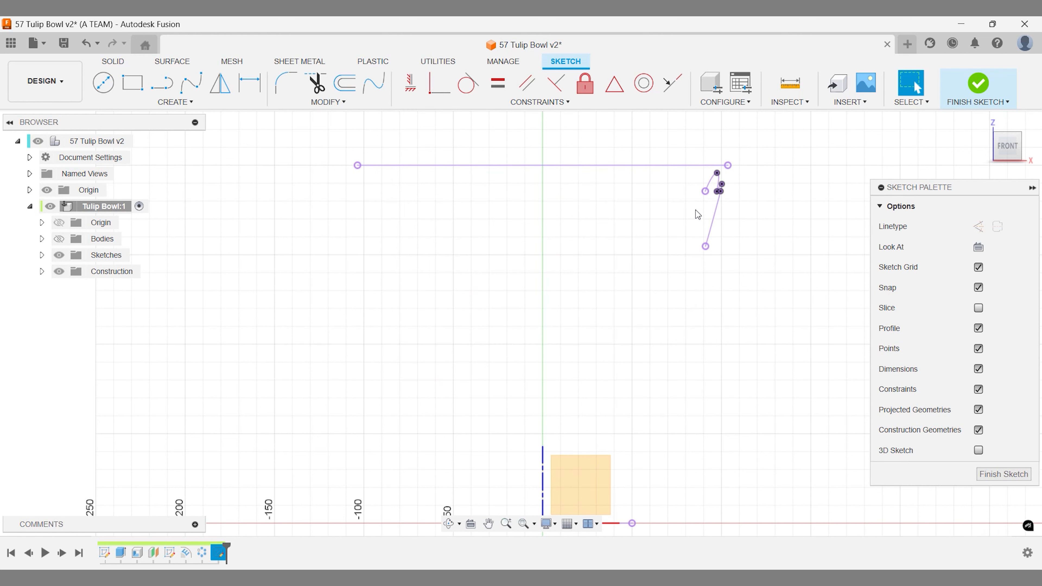
{"action": "left_click_drag", "start_coordinate": [692, 170], "coordinate": [757, 277]}
{"action": "key", "text": "Delete"}
Draw a slanted line along the wall, joining the +X ends of the projected rim and base lines.
{"action": "key", "text": "l"}
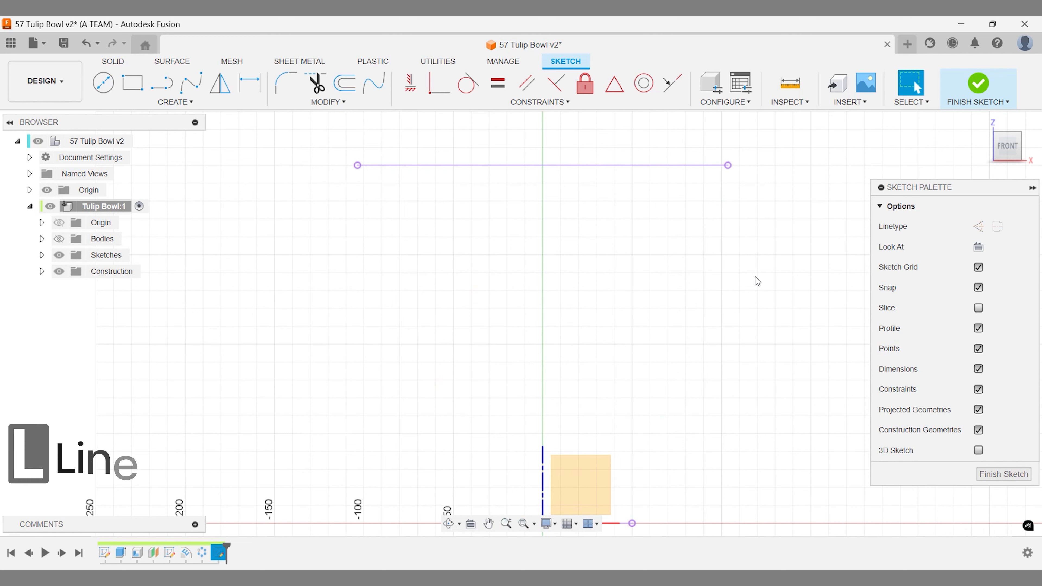
{"action": "left_click", "coordinate": [727, 166]}
{"action": "left_click", "coordinate": [631, 523]}
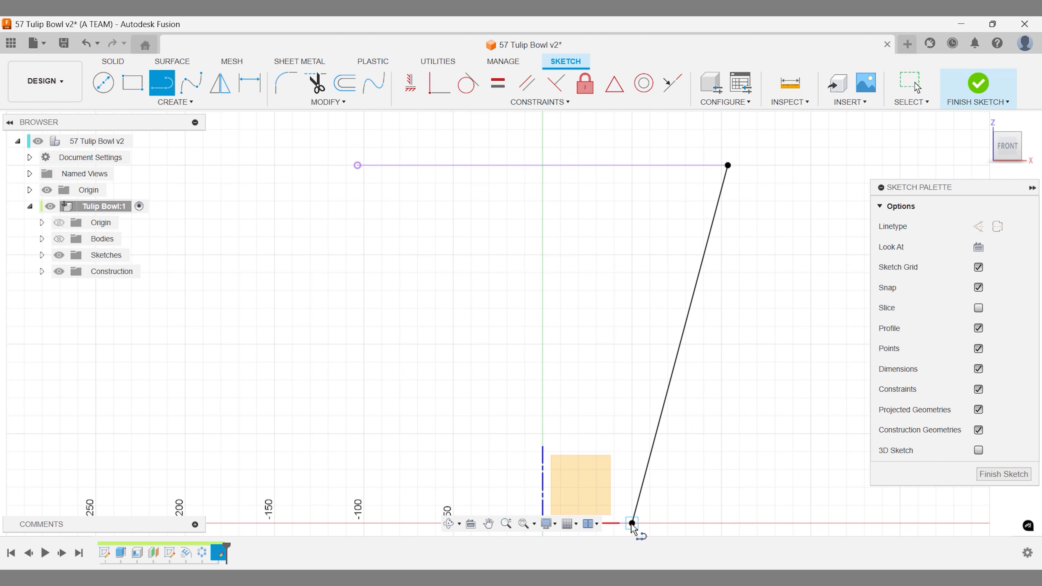
Offset the slanted wall line 5 mm towards the inside of the bowl.
{"action": "key", "text": "o"}
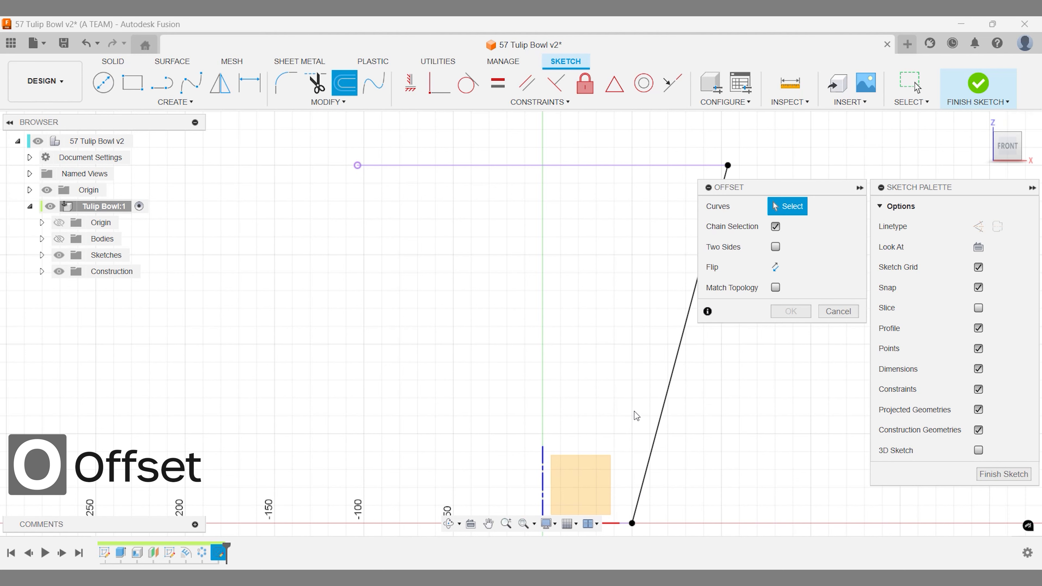
{"action": "left_click", "coordinate": [668, 386]}
{"action": "left_click_drag", "start_coordinate": [674, 387], "coordinate": [654, 378]}
{"action": "type", "text": "5"}
{"action": "key", "text": "Return"}
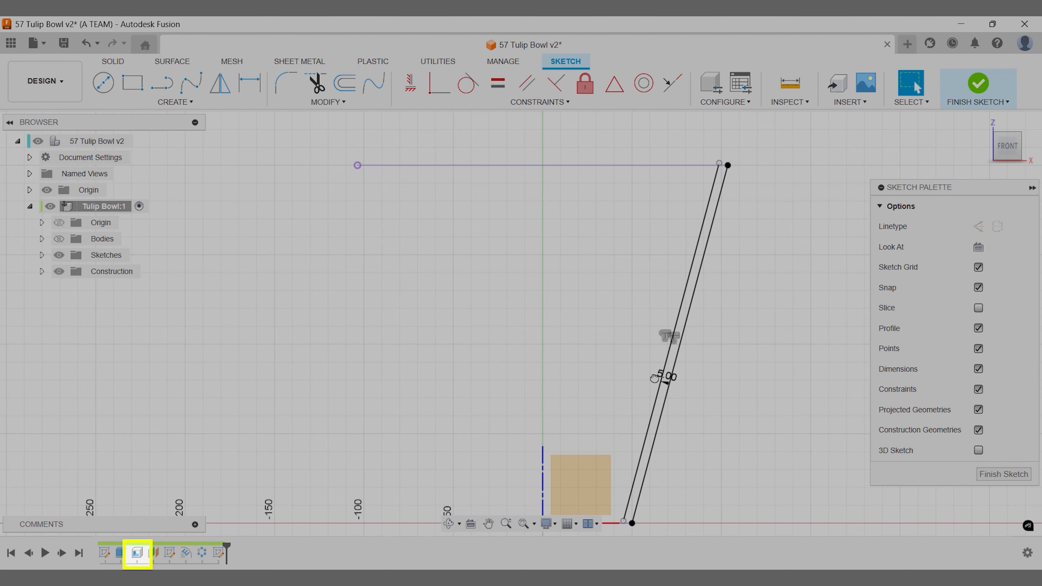
Extend the lower end of the inner offset line to meet the projected base line.
{"action": "mouse_move", "coordinate": [654, 377]}
{"action": "middle_mouse_down"}
{"action": "mouse_move", "coordinate": [623, 365]}
{"action": "mouse_move", "coordinate": [583, 311]}
{"action": "middle_mouse_up"}
{"action": "scroll", "coordinate": [582, 310], "scroll_direction": "up", "scroll_amount": 1}
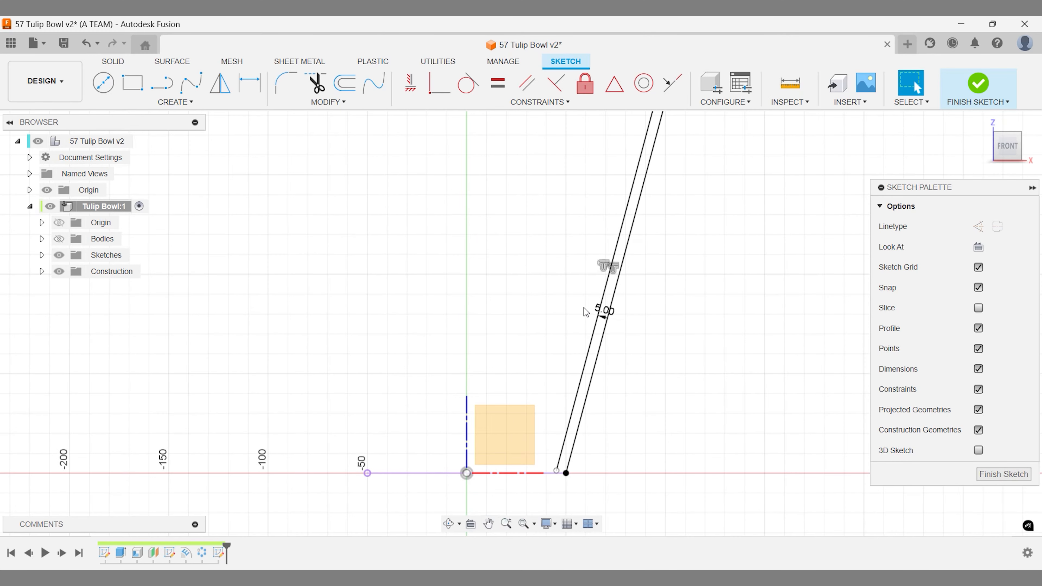
{"action": "type", "text": "sex"}
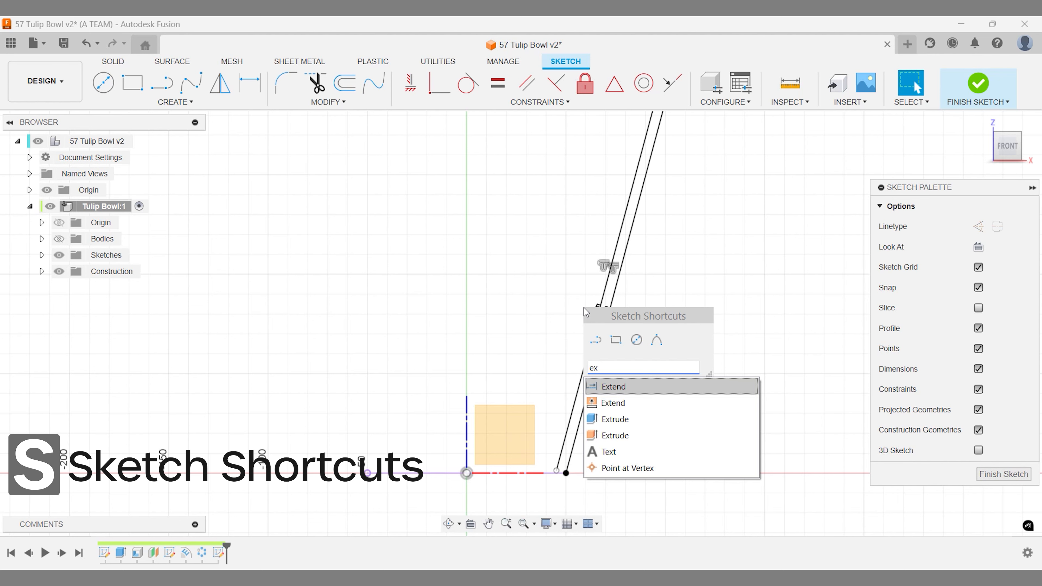
{"action": "key", "text": "Down"}
{"action": "key", "text": "Up"}
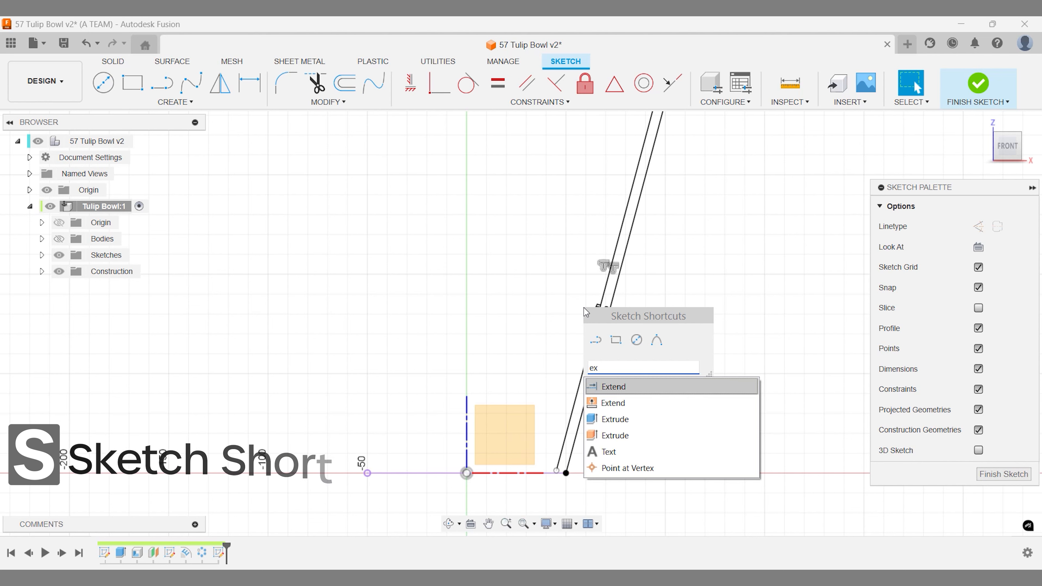
{"action": "key", "text": "Return"}
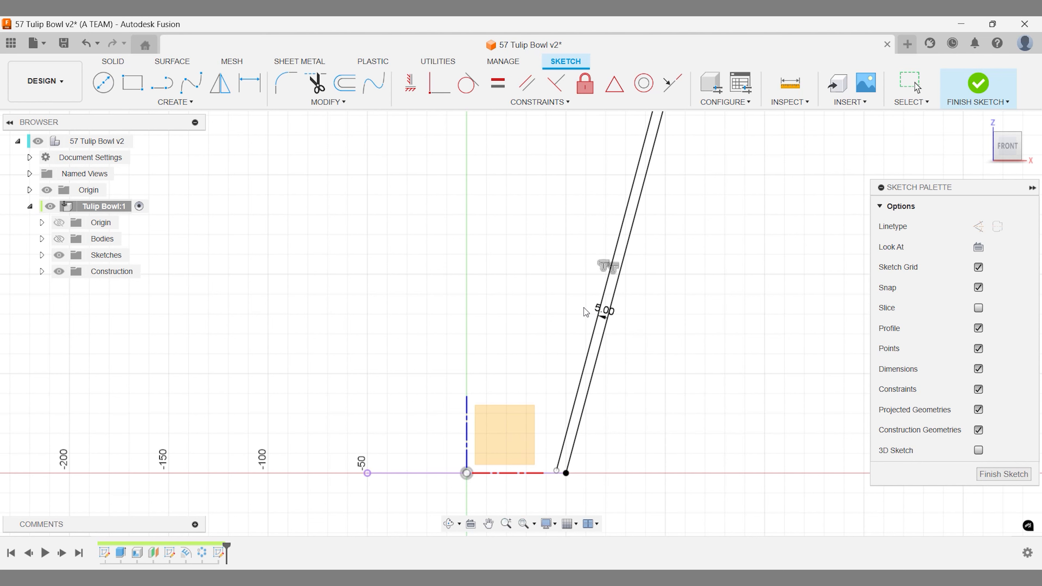
{"action": "left_click", "coordinate": [568, 439]}
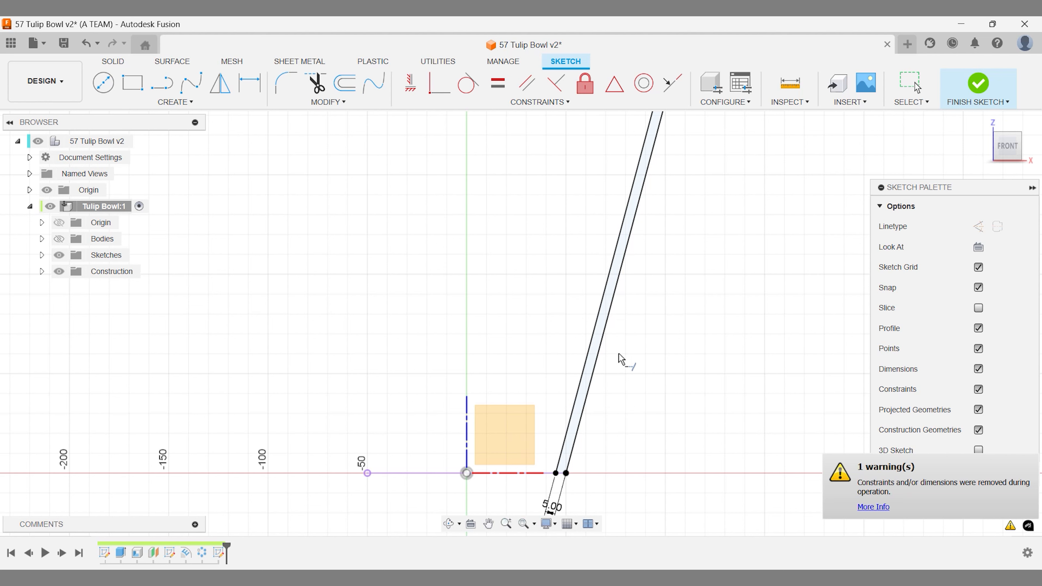
Show the bodies again and draw a short horizontal line crossing both wall lines, slightly above the lower end of the tulip stems.
{"action": "left_click", "coordinate": [60, 239]}
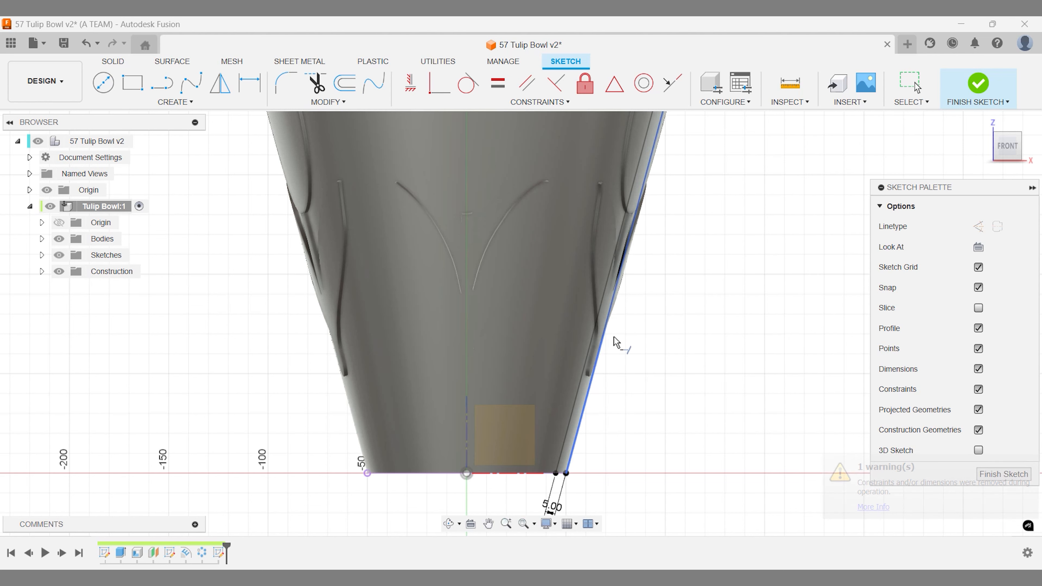
{"action": "key", "text": "l"}
{"action": "scroll", "coordinate": [624, 346], "scroll_direction": "up", "scroll_amount": 2}
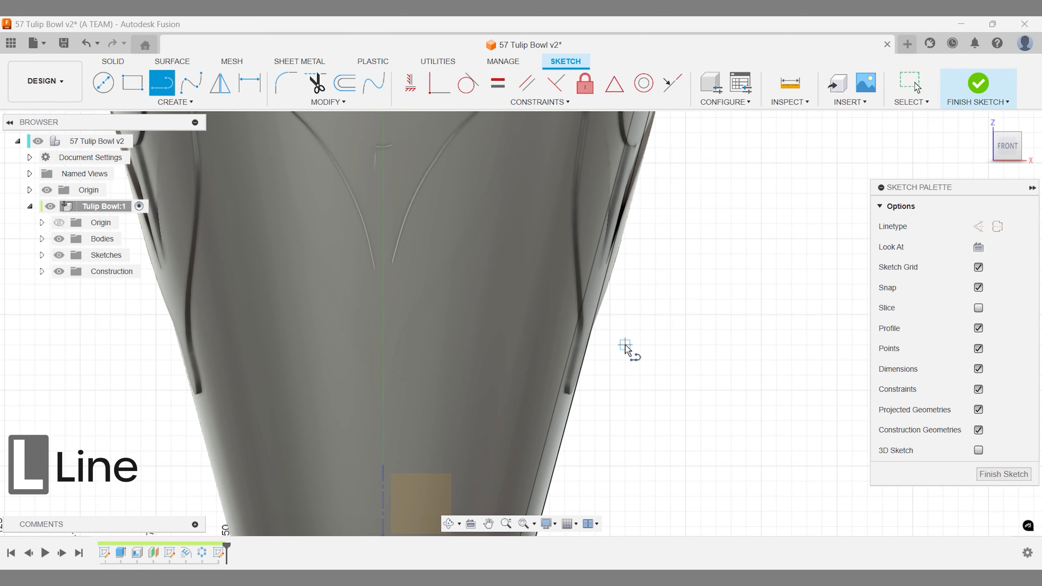
{"action": "scroll", "coordinate": [624, 347], "scroll_direction": "up", "scroll_amount": 1}
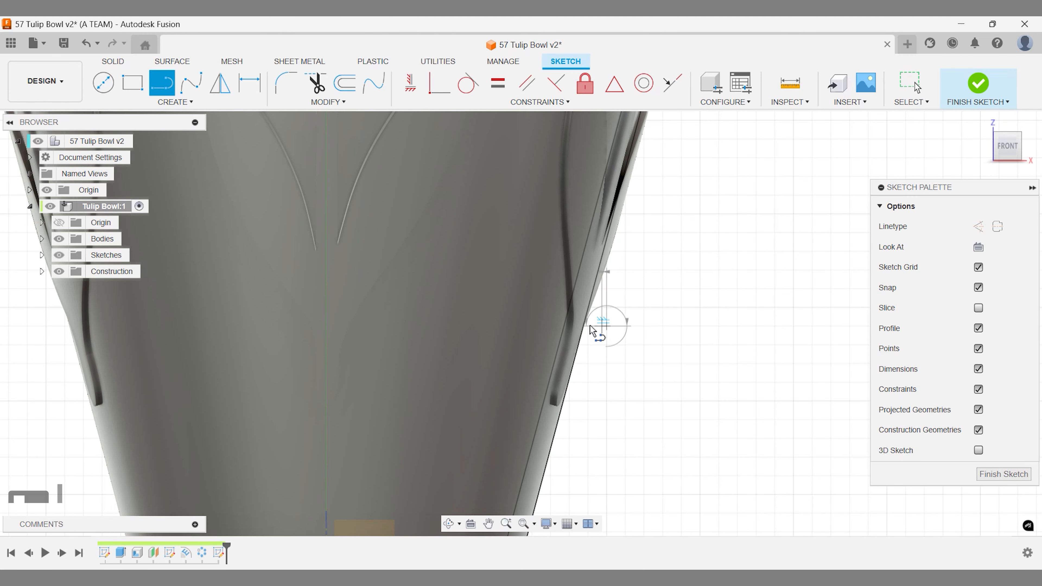
{"action": "left_click", "coordinate": [550, 326]}
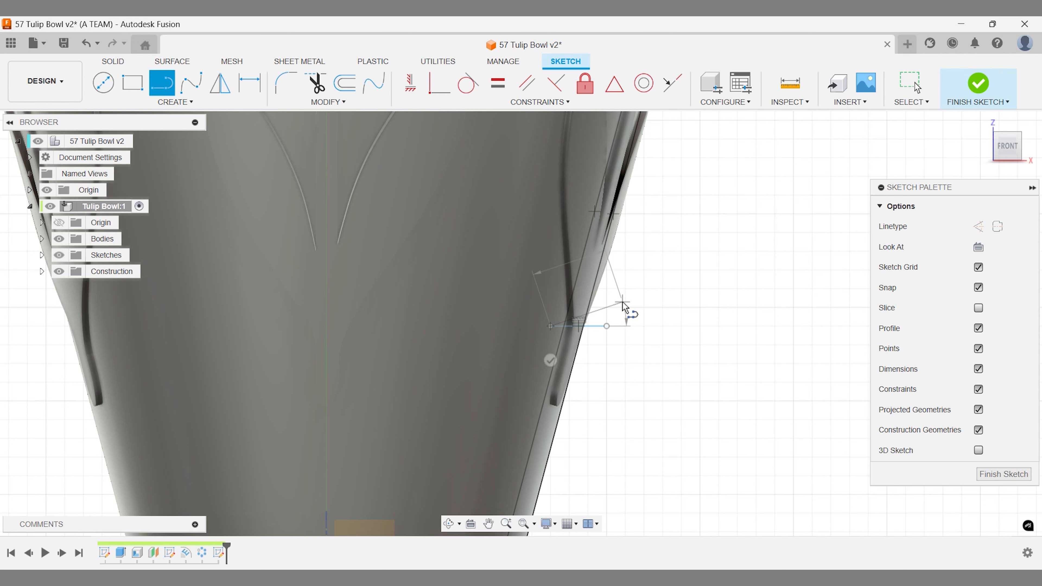
{"action": "key", "text": "Escape"}
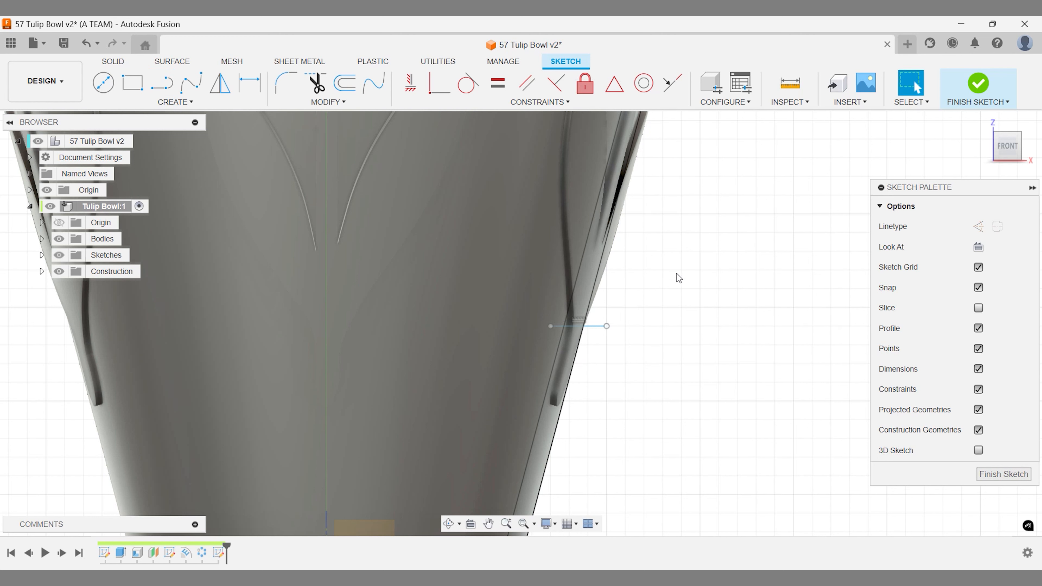
Start a Revolve and select the narrow wall profile above the short horizontal line.
{"action": "left_click", "coordinate": [982, 122]}
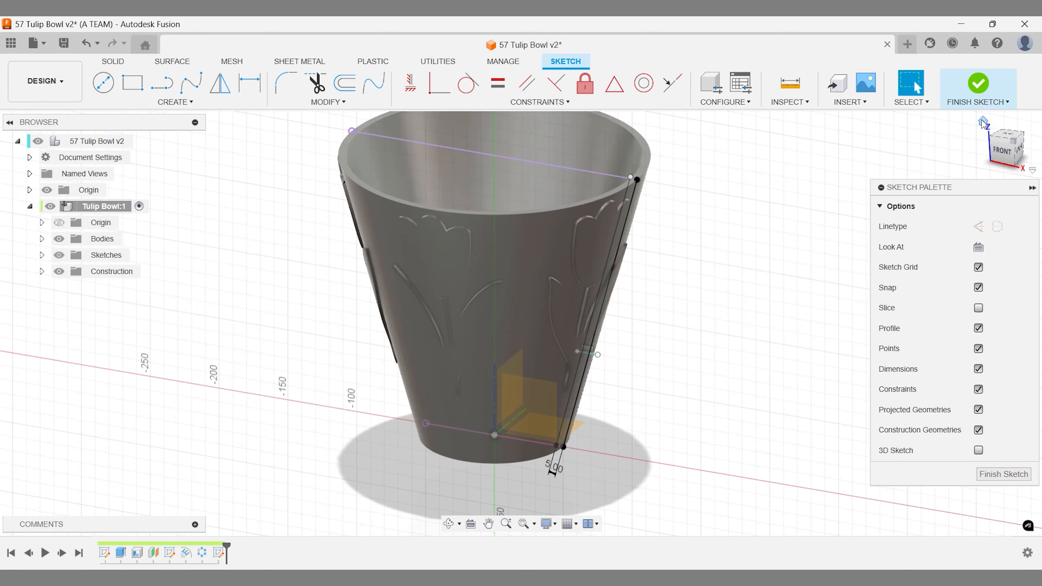
{"action": "left_click", "coordinate": [998, 151]}
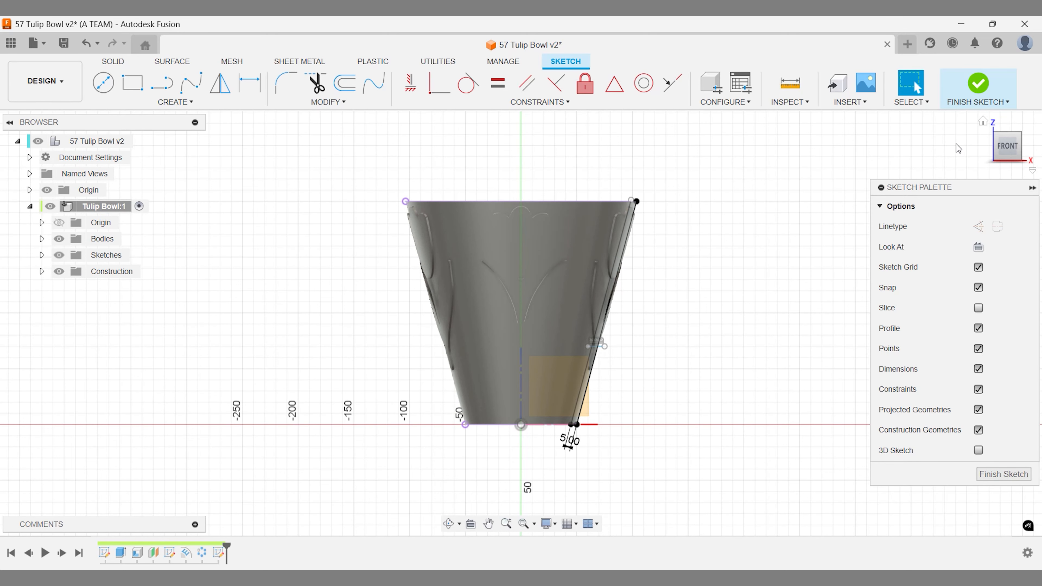
{"action": "type", "text": "sre"}
{"action": "type", "text": "v"}
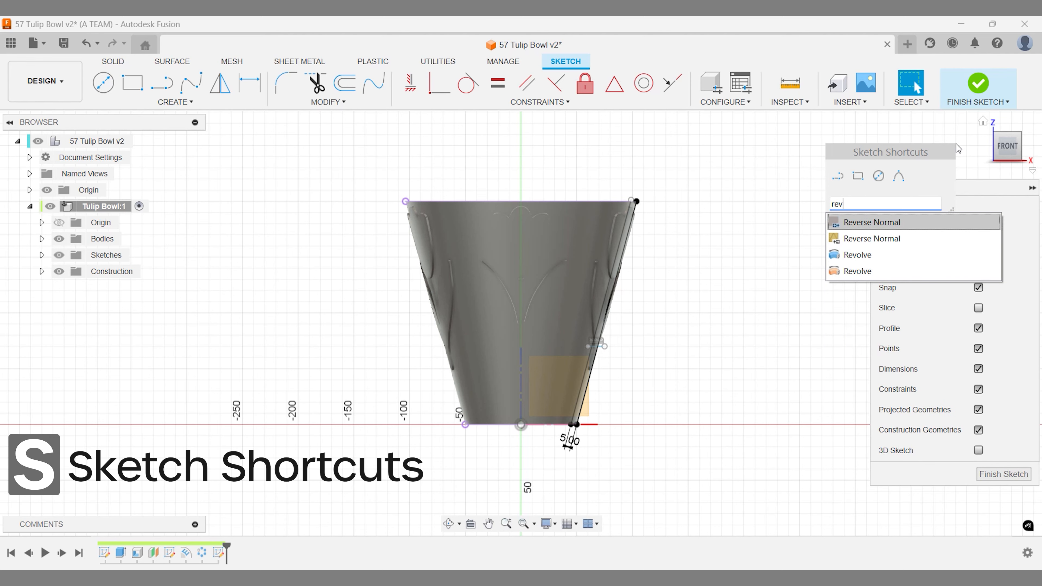
{"action": "key", "text": "Down"}
{"action": "key", "text": "Down"}
{"action": "key", "text": "Return"}
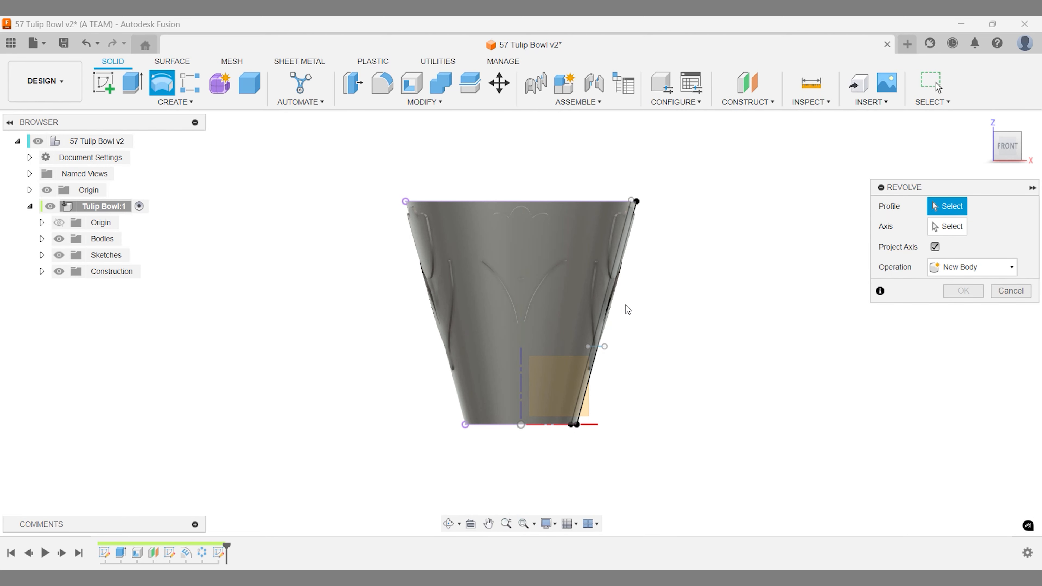
{"action": "scroll", "coordinate": [625, 308], "scroll_direction": "up", "scroll_amount": 6}
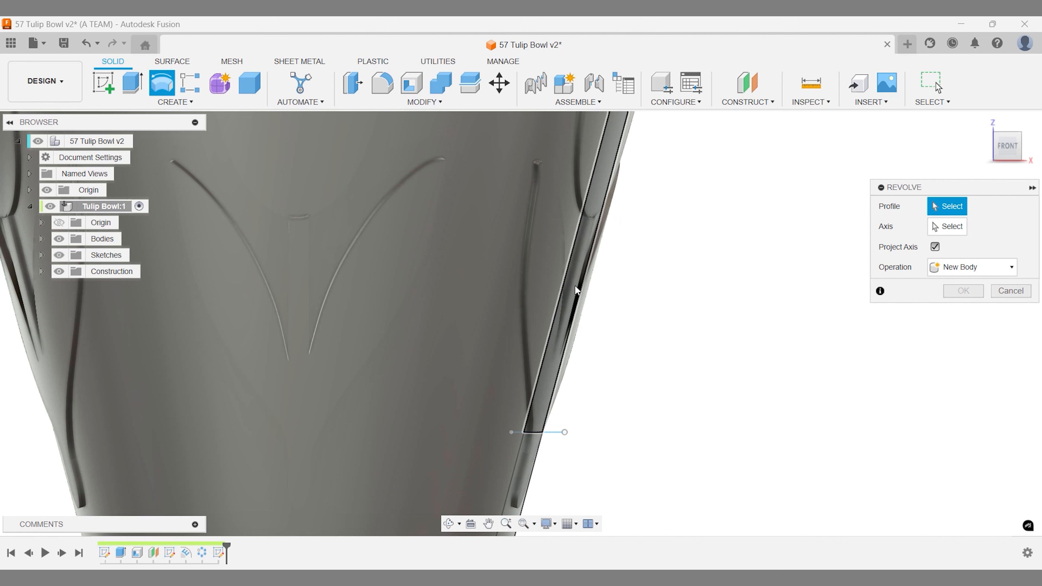
{"action": "left_click", "coordinate": [575, 285]}
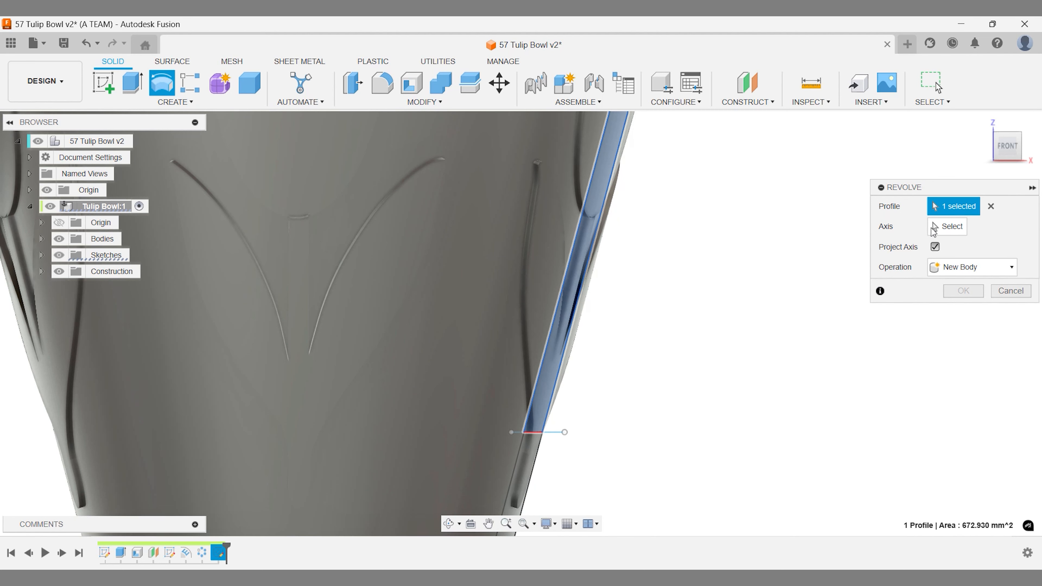
Revolve the selected profile 360 deg around the Z axis as a cut, removing the upper wall between the tulips.
{"action": "left_click", "coordinate": [939, 228]}
{"action": "scroll", "coordinate": [822, 244], "scroll_direction": "down", "scroll_amount": 3}
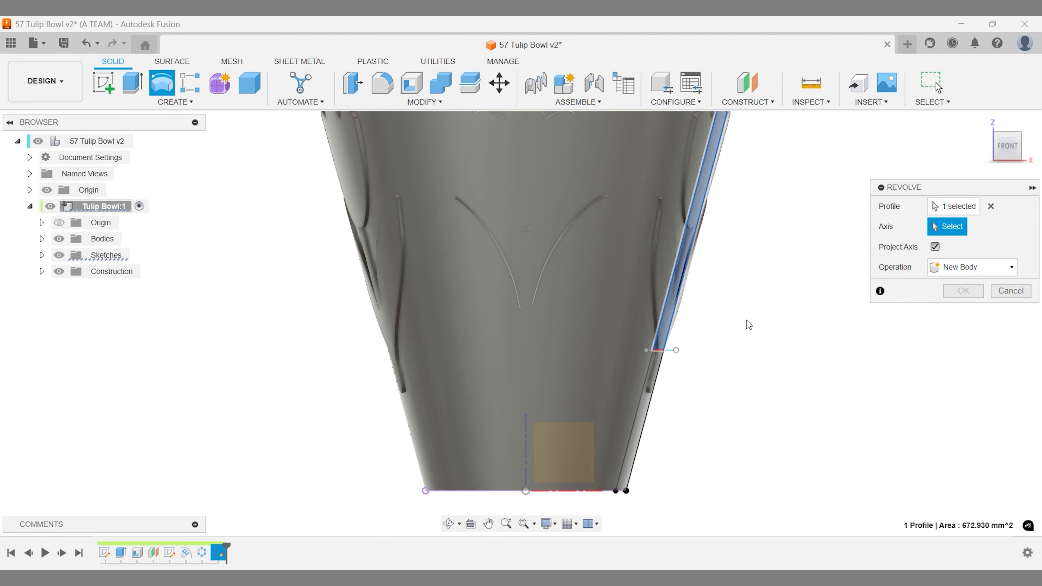
{"action": "left_click", "coordinate": [524, 432]}
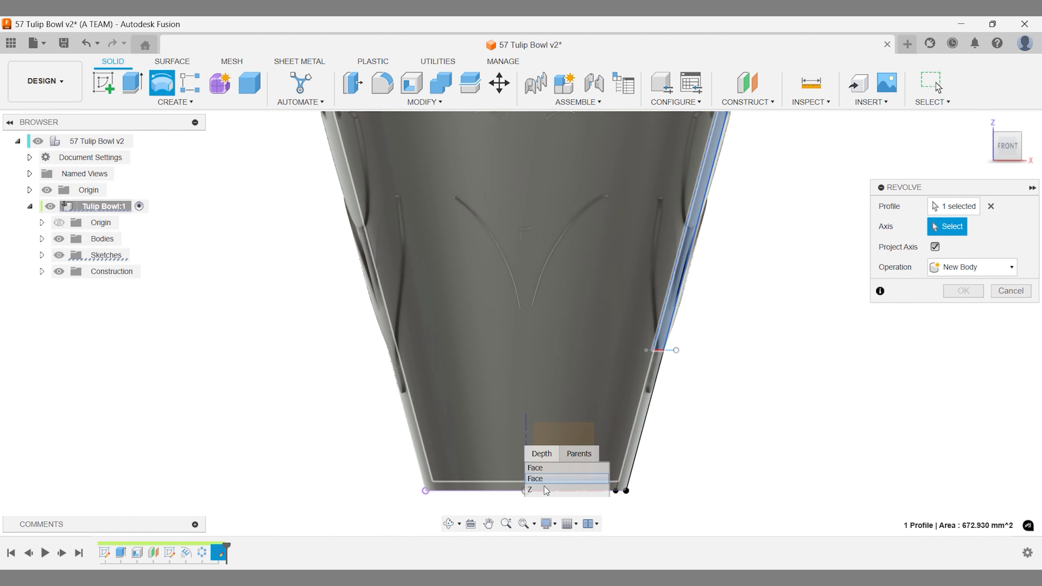
{"action": "left_click", "coordinate": [543, 492]}
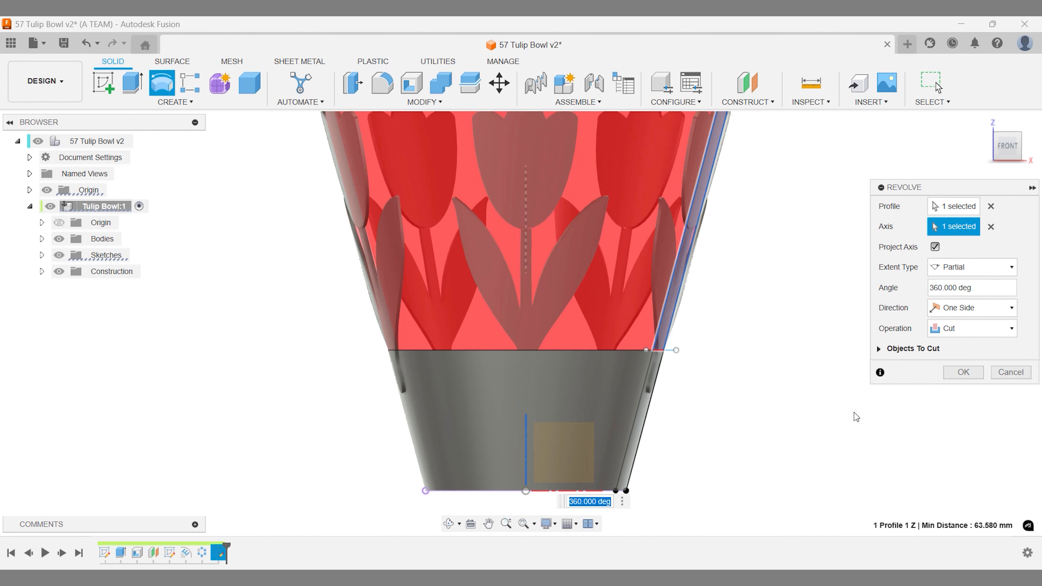
{"action": "left_click", "coordinate": [960, 374]}
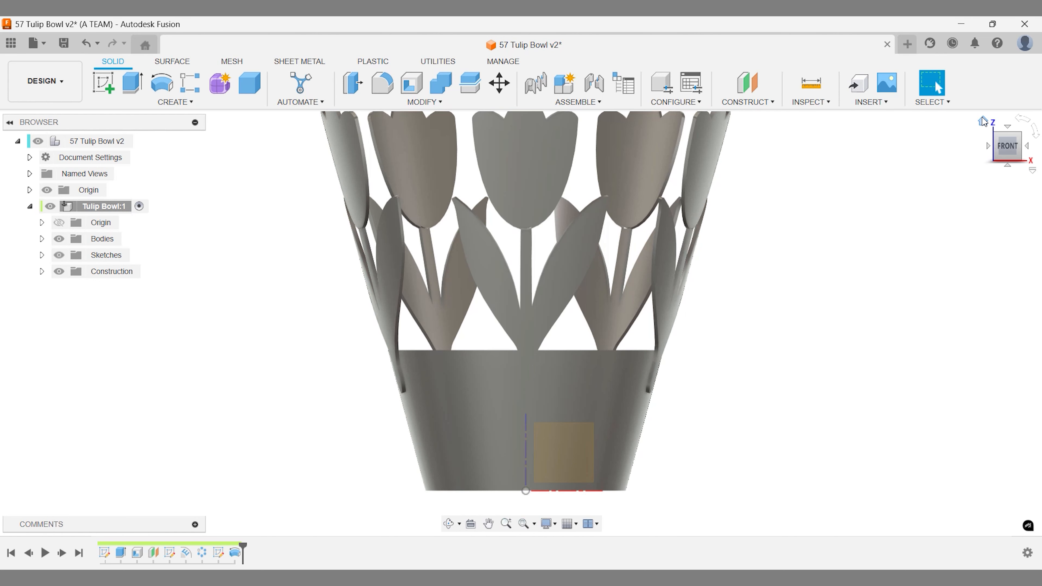
Chamfer the outer bottom edge of the bowl with an equal distance of 3 mm.
{"action": "left_click", "coordinate": [982, 120]}
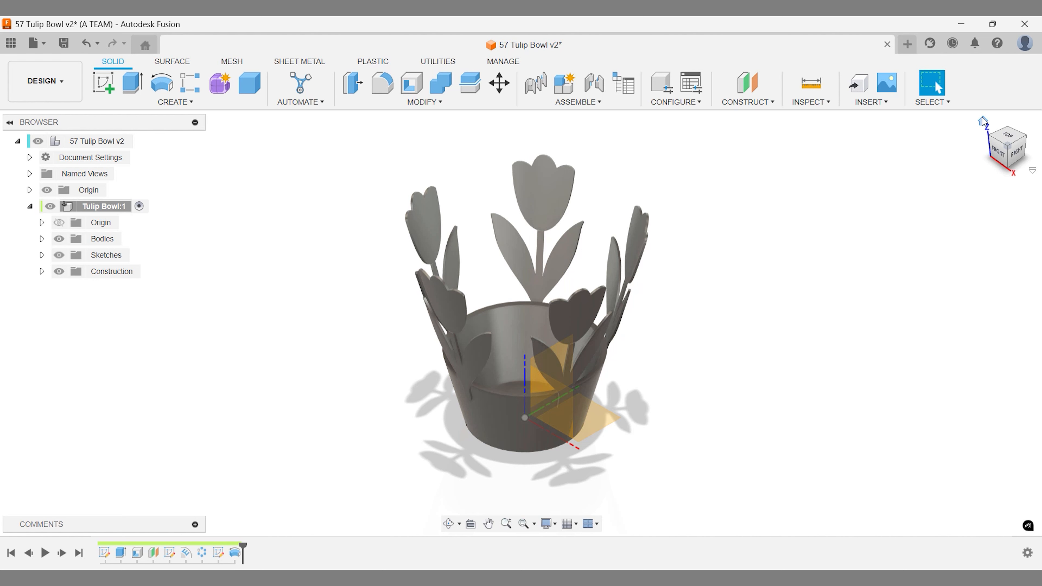
{"action": "type", "text": "s"}
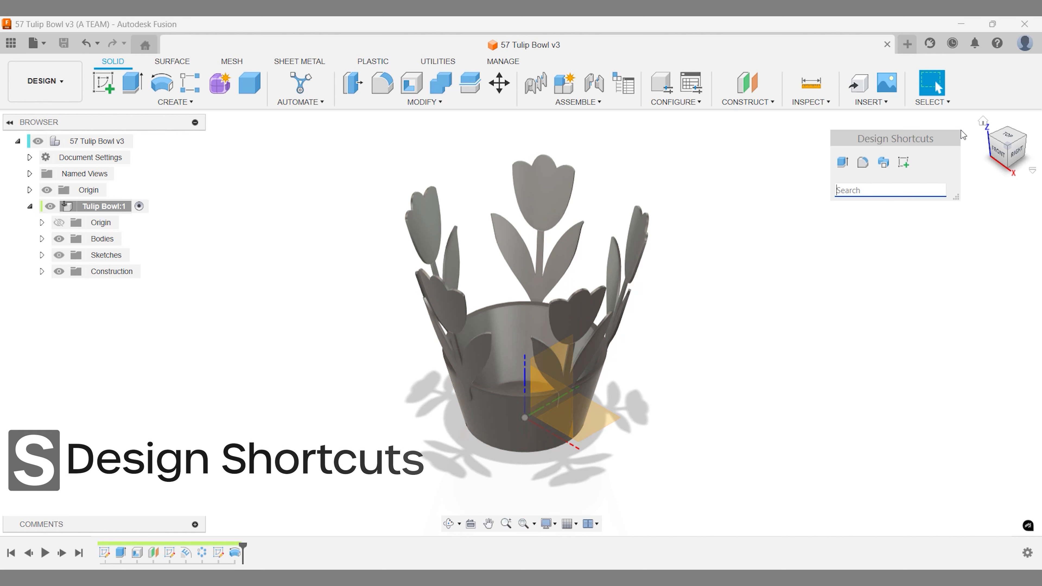
{"action": "type", "text": "chamfer"}
{"action": "key", "text": "Return"}
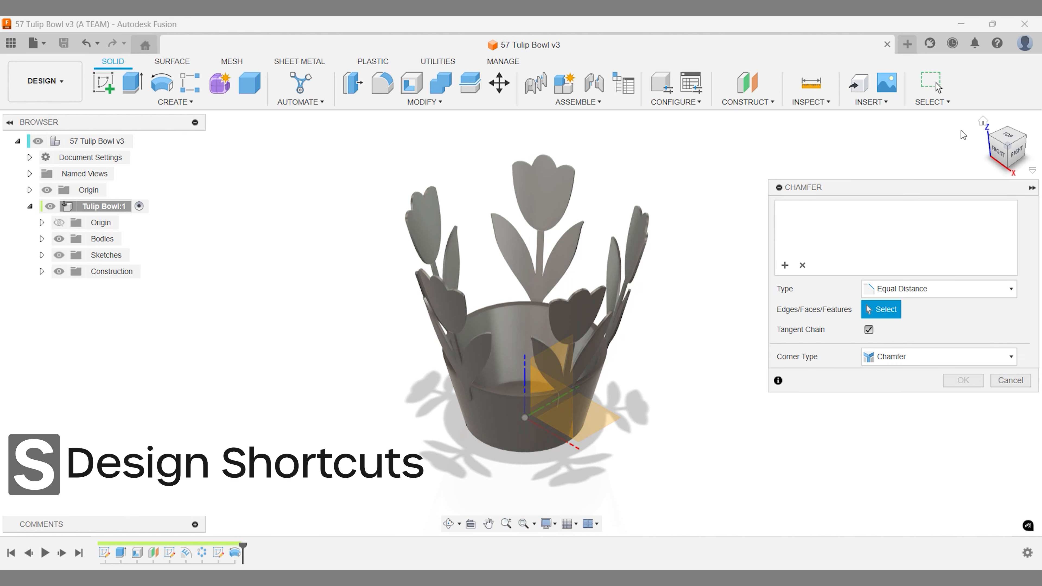
{"action": "left_click", "coordinate": [997, 152]}
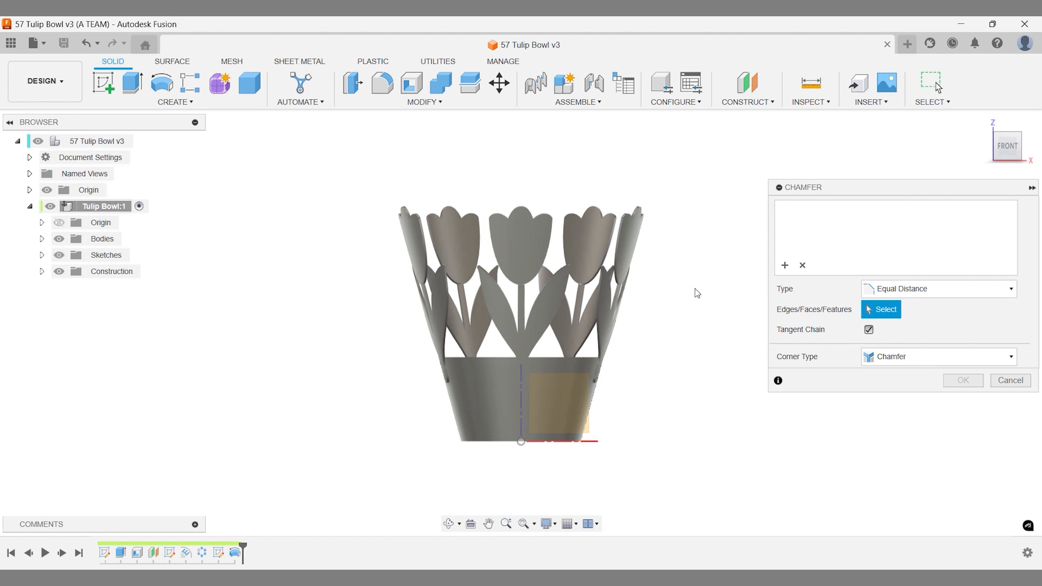
{"action": "scroll", "coordinate": [585, 446], "scroll_direction": "up", "scroll_amount": 10}
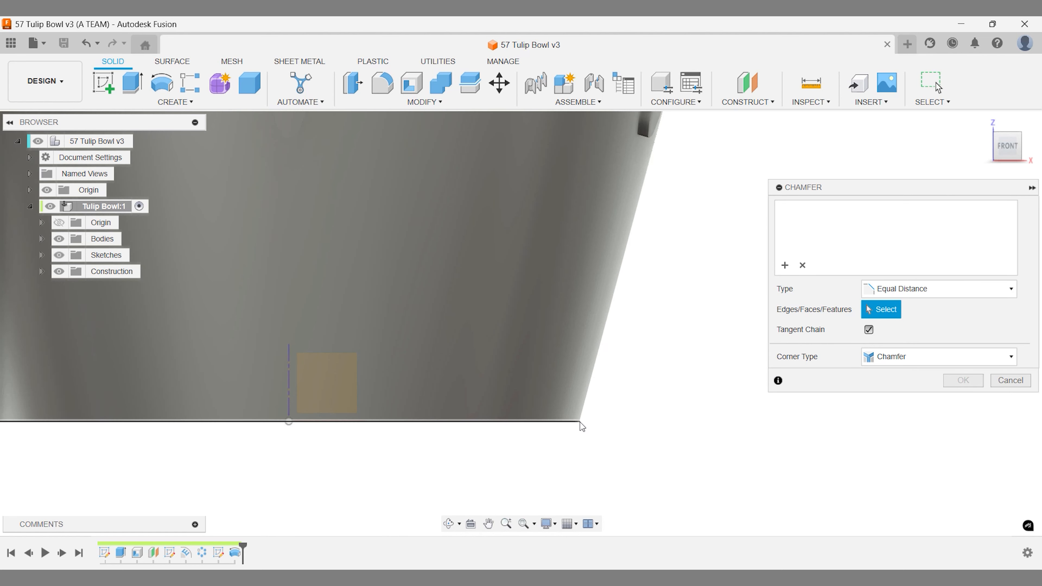
{"action": "left_click", "coordinate": [580, 421]}
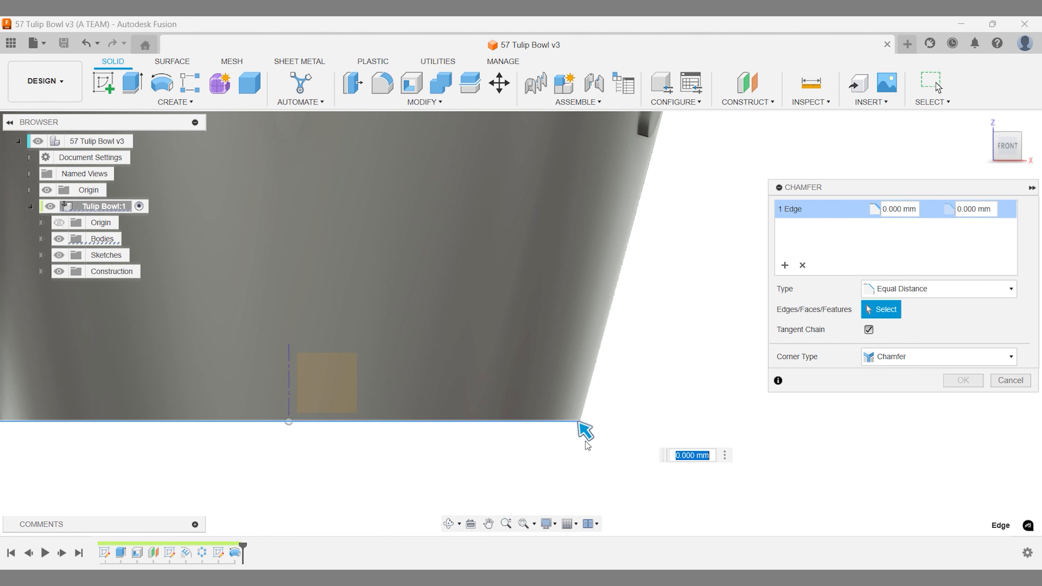
{"action": "type", "text": "3"}
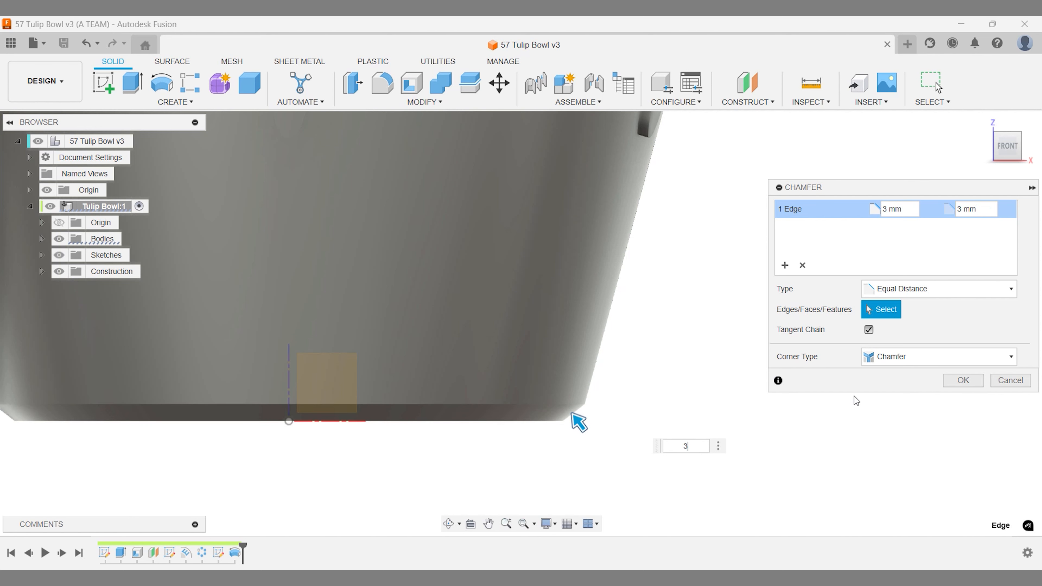
{"action": "left_click", "coordinate": [949, 378]}
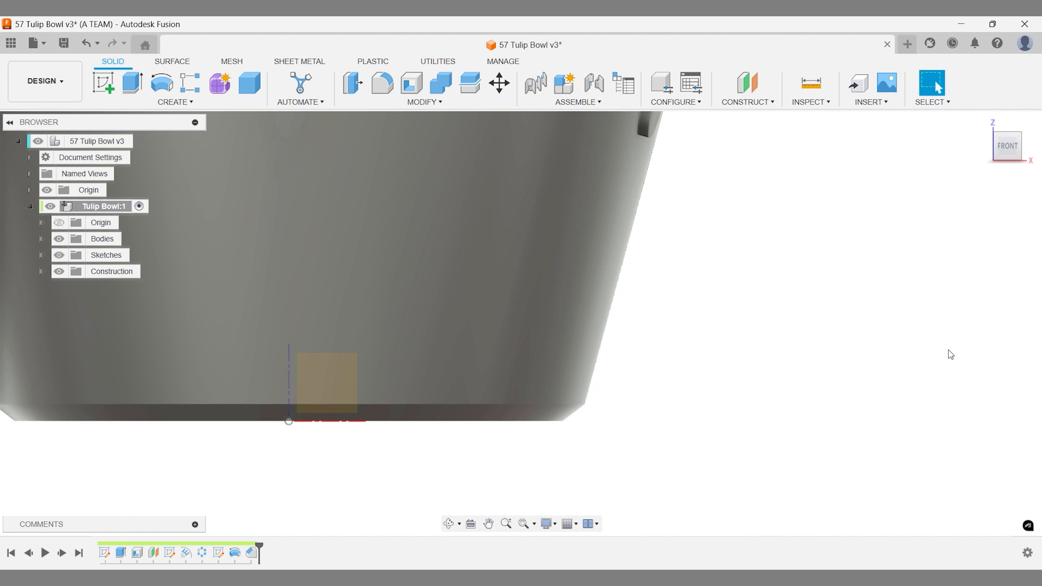
Chamfer the inner top edge of the bowl's lower wall with an equal distance of 3 mm.
{"action": "left_click", "coordinate": [989, 133]}
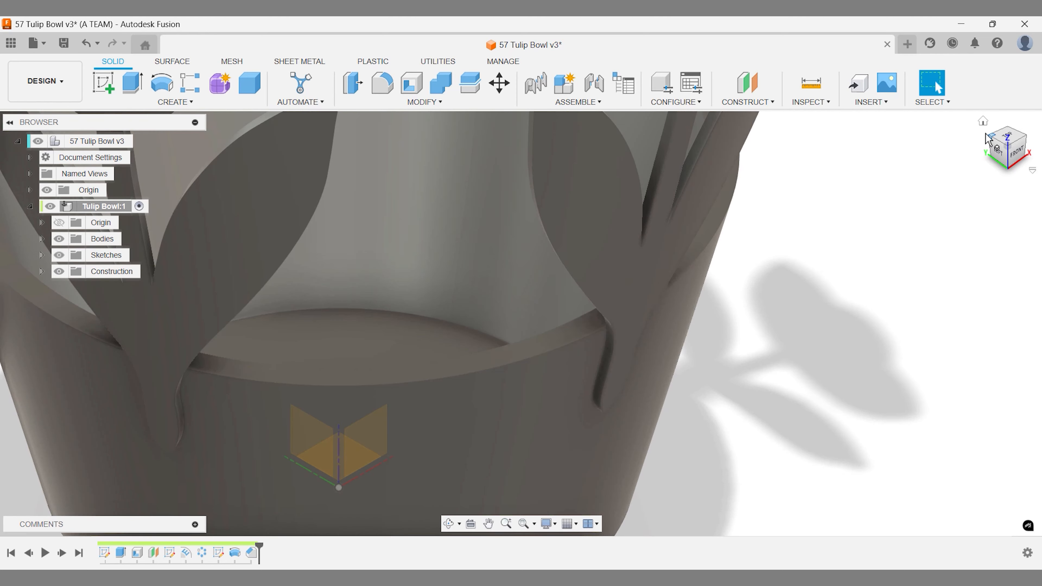
{"action": "right_click", "coordinate": [762, 174]}
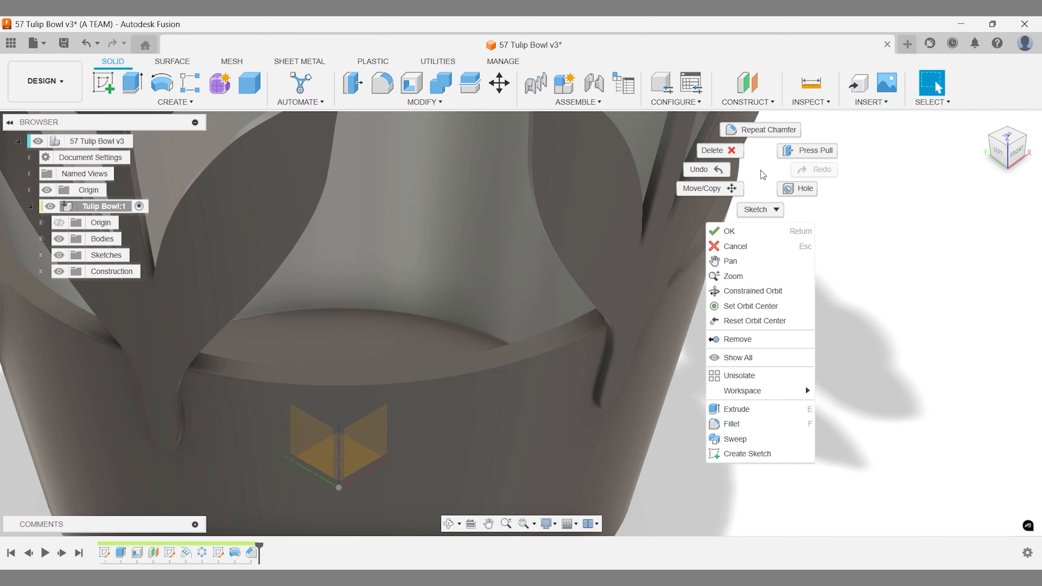
{"action": "left_click", "coordinate": [762, 130]}
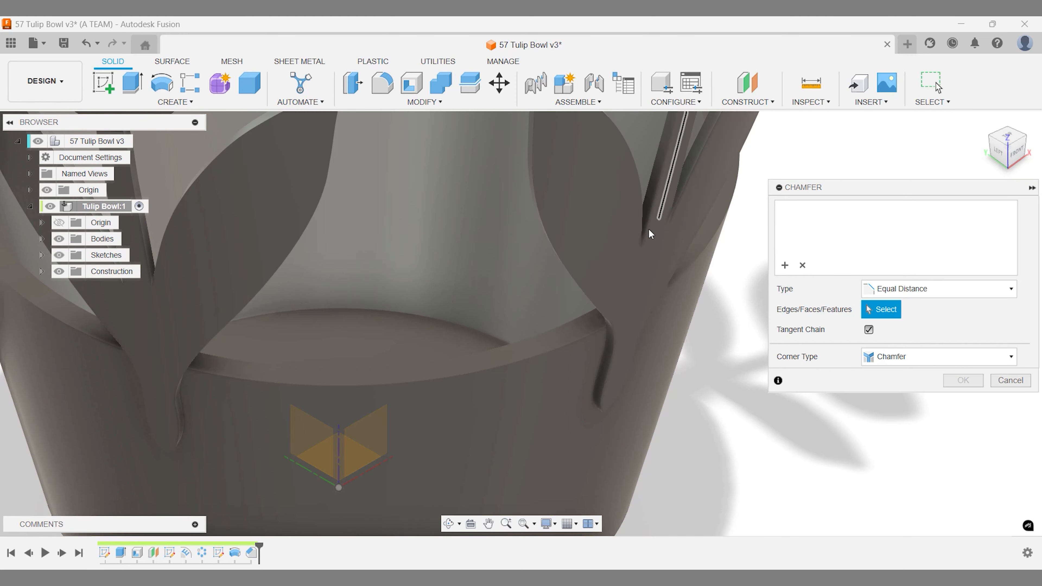
{"action": "left_click", "coordinate": [572, 325]}
{"action": "type", "text": "3"}
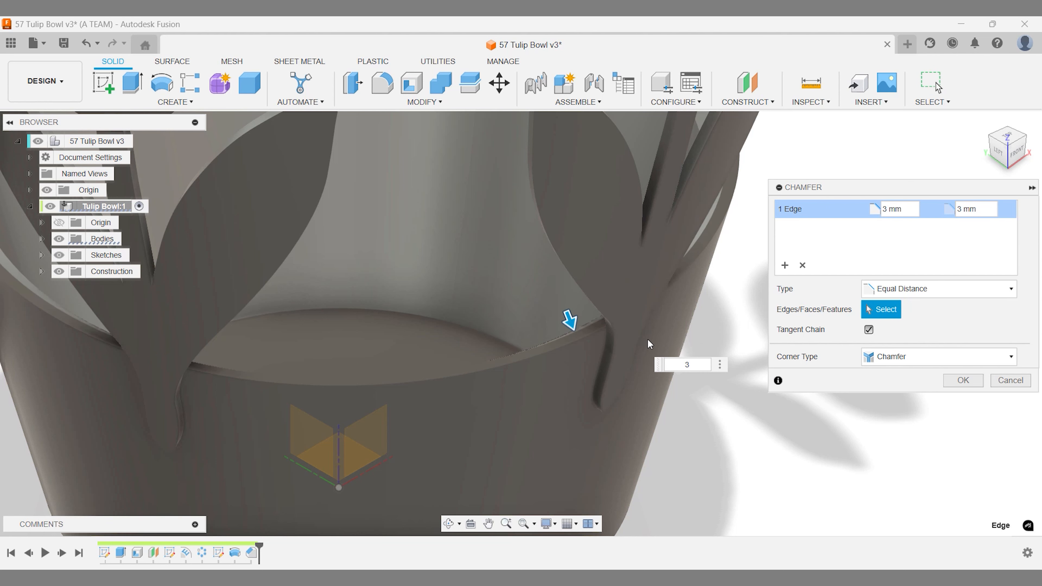
{"action": "left_click", "coordinate": [961, 380]}
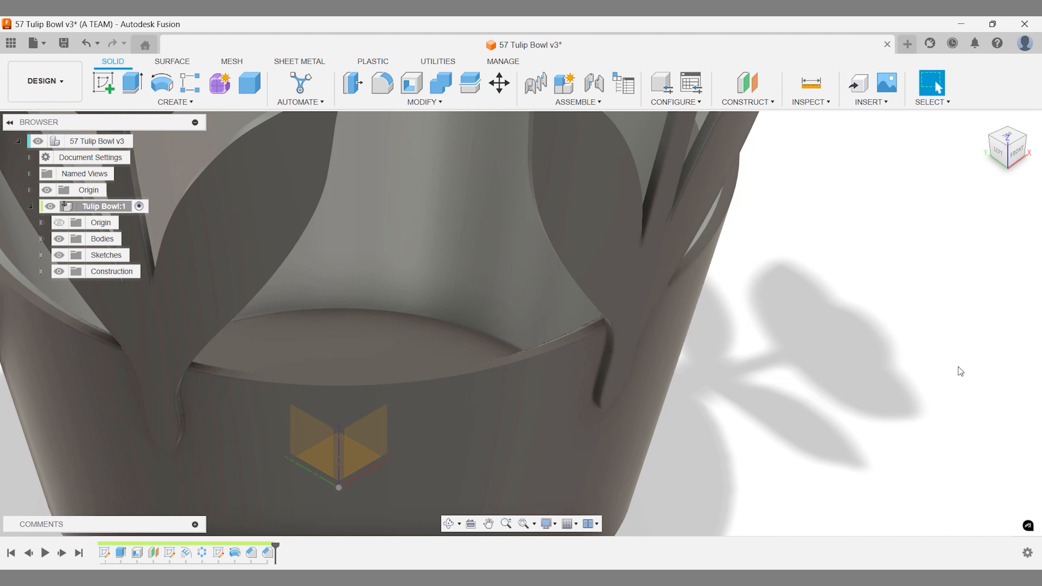
Search the appearance library for "matte" and apply Plastic - Matte (Green) to the whole bowl body.
{"action": "left_click", "coordinate": [983, 122]}
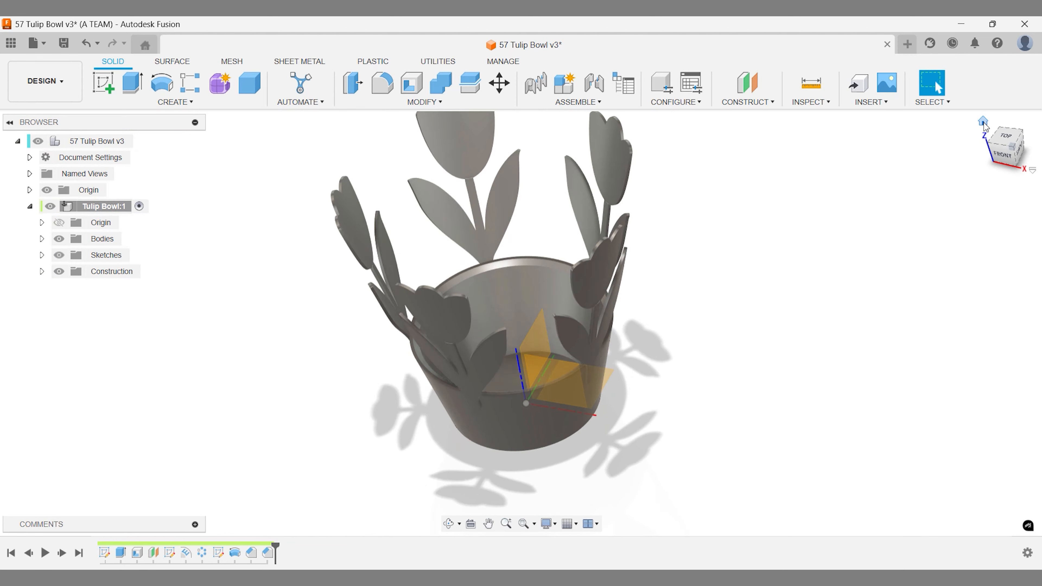
{"action": "left_click", "coordinate": [1001, 150]}
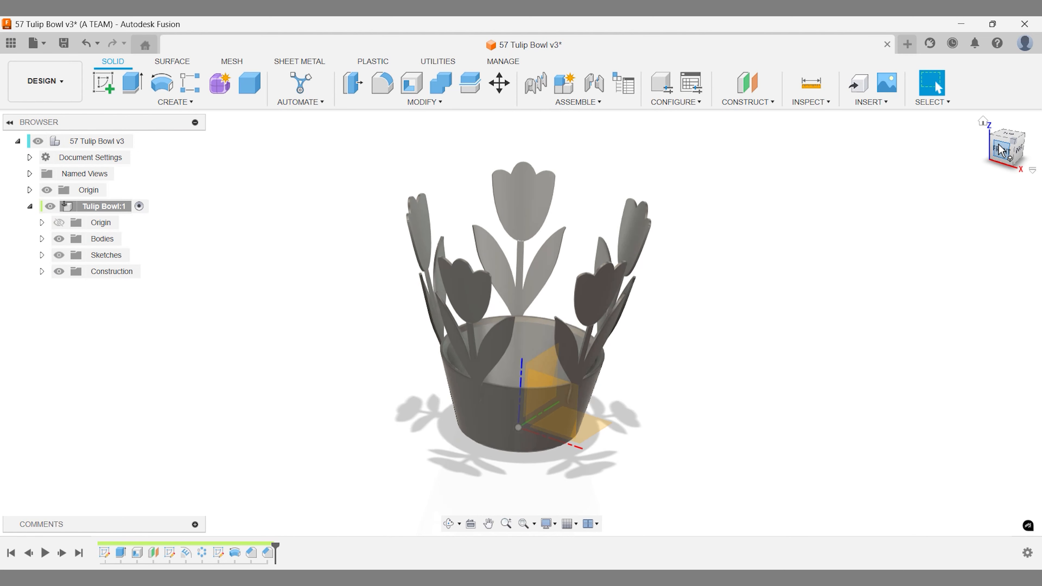
{"action": "left_click", "coordinate": [983, 121]}
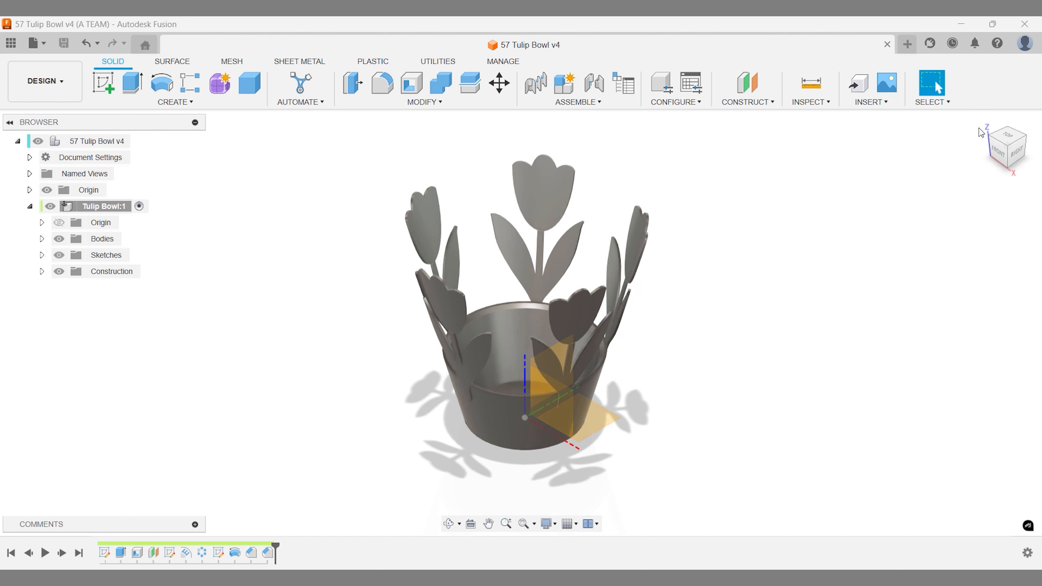
{"action": "key", "text": "a"}
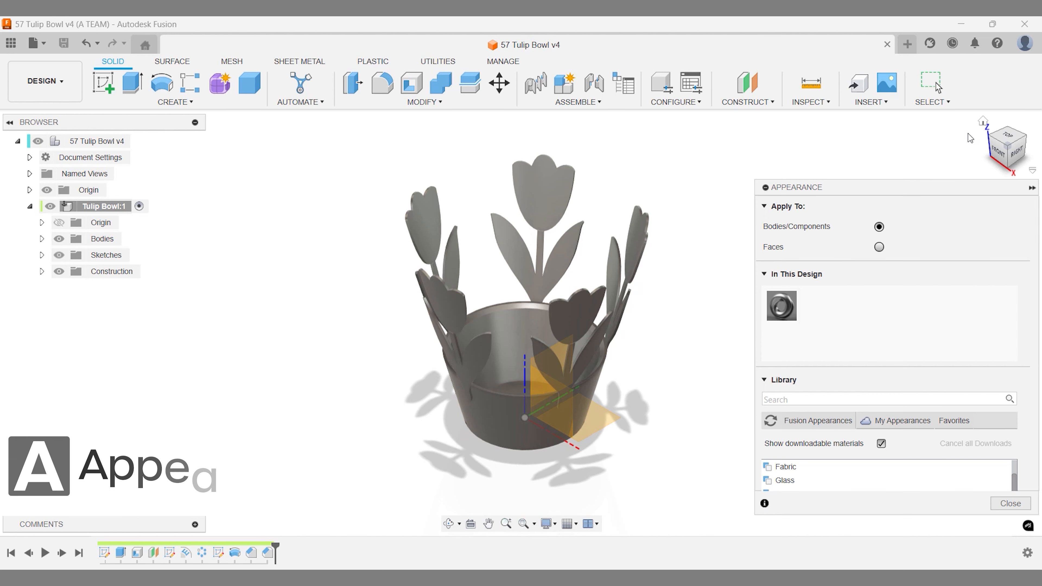
{"action": "left_click_drag", "start_coordinate": [939, 191], "coordinate": [939, 126]}
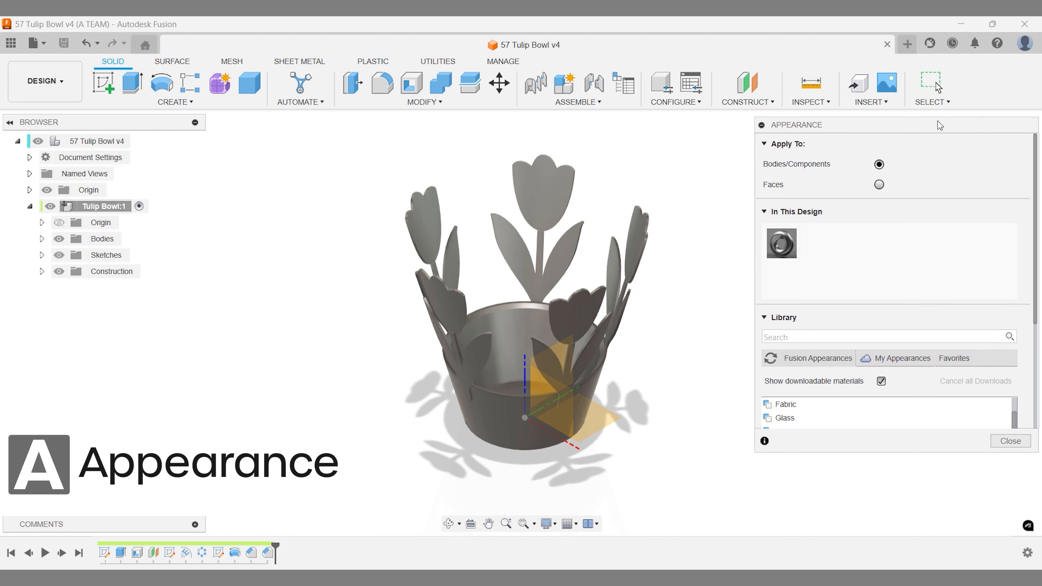
{"action": "left_click_drag", "start_coordinate": [908, 449], "coordinate": [923, 551]}
{"action": "left_click", "coordinate": [844, 335]}
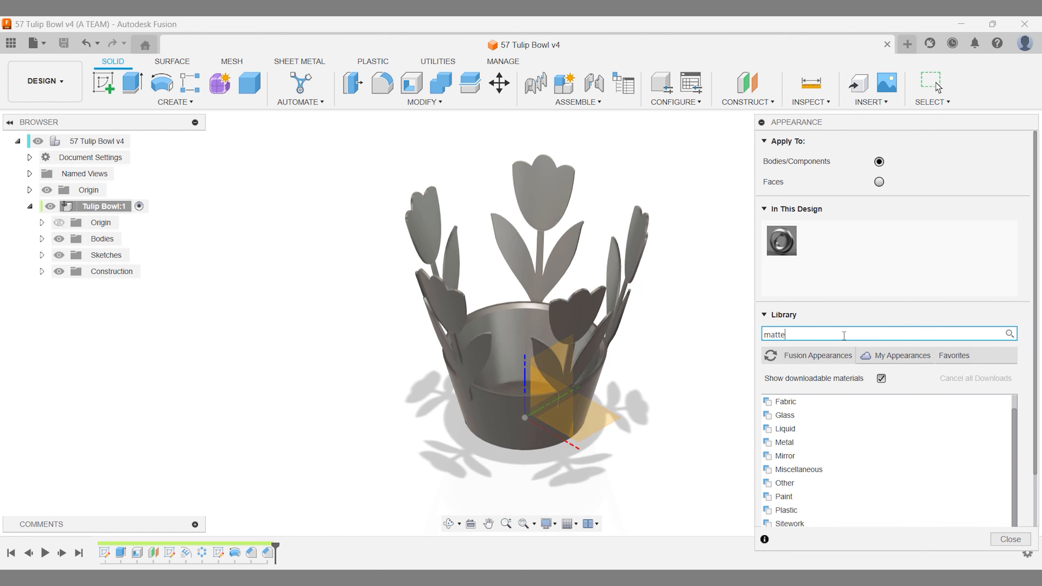
{"action": "type", "text": "matte"}
{"action": "key", "text": "Return"}
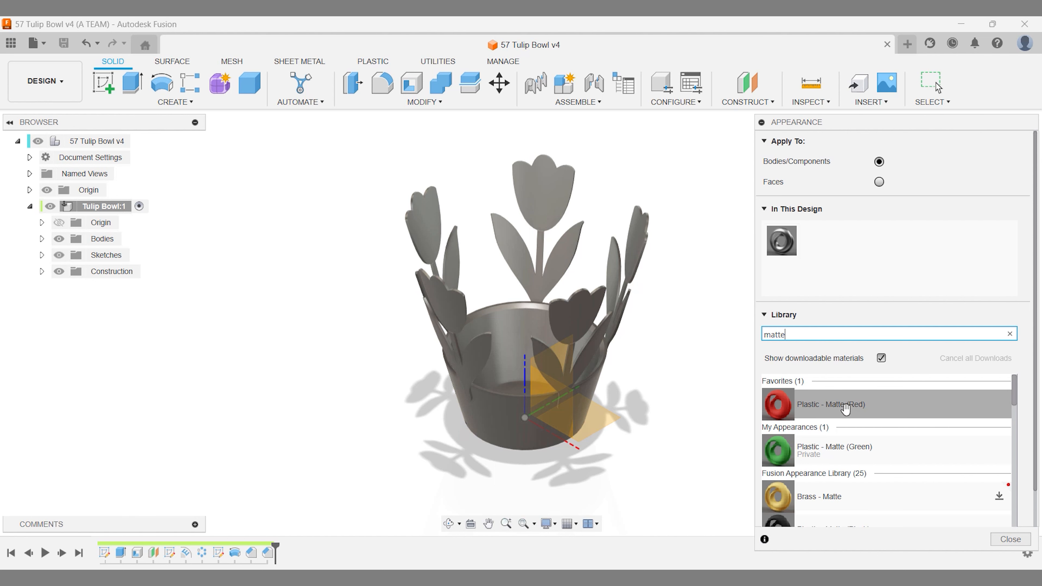
{"action": "left_click_drag", "start_coordinate": [841, 447], "coordinate": [589, 381]}
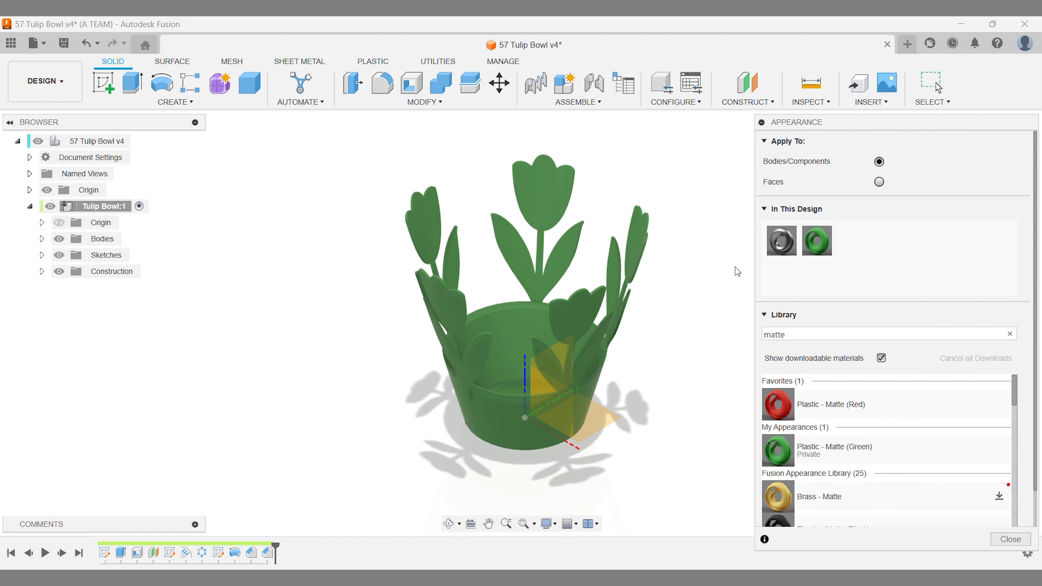
Edit the design's Plastic - Matte (Green) appearance and set its color to #29bf12.
{"action": "right_click", "coordinate": [817, 234]}
{"action": "left_click", "coordinate": [839, 245]}
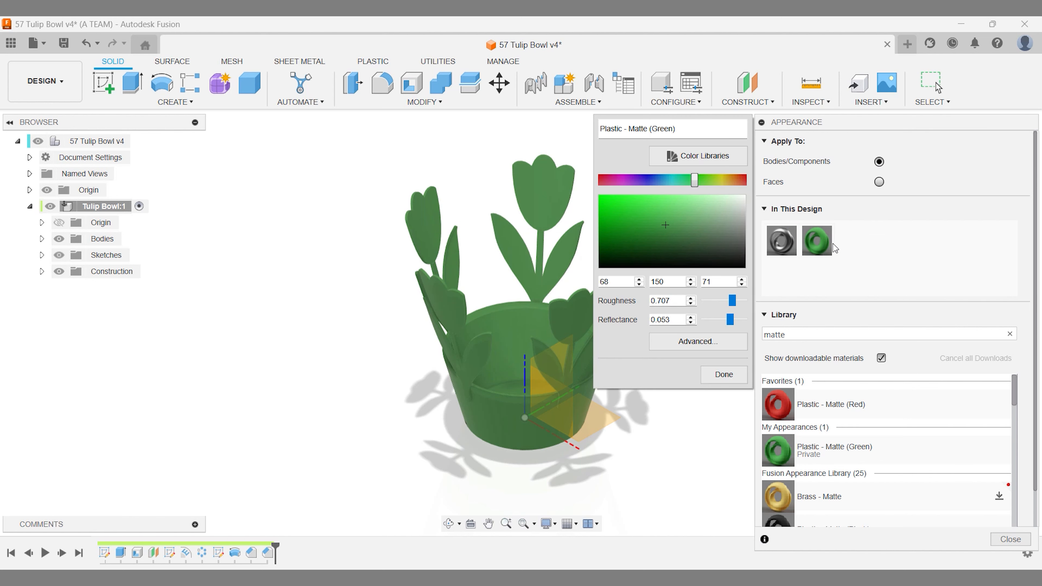
{"action": "left_click", "coordinate": [714, 342]}
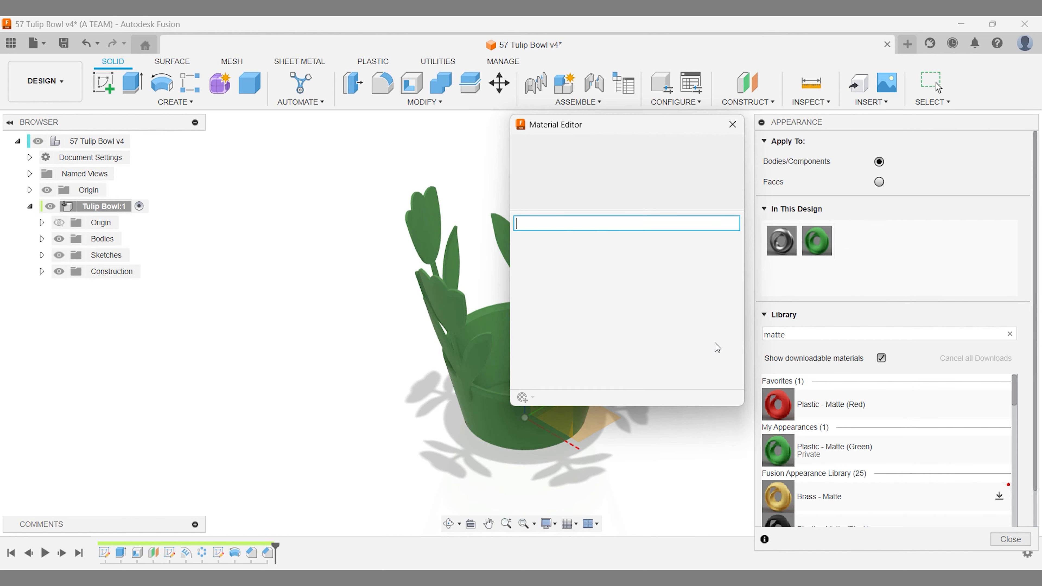
{"action": "left_click", "coordinate": [726, 271]}
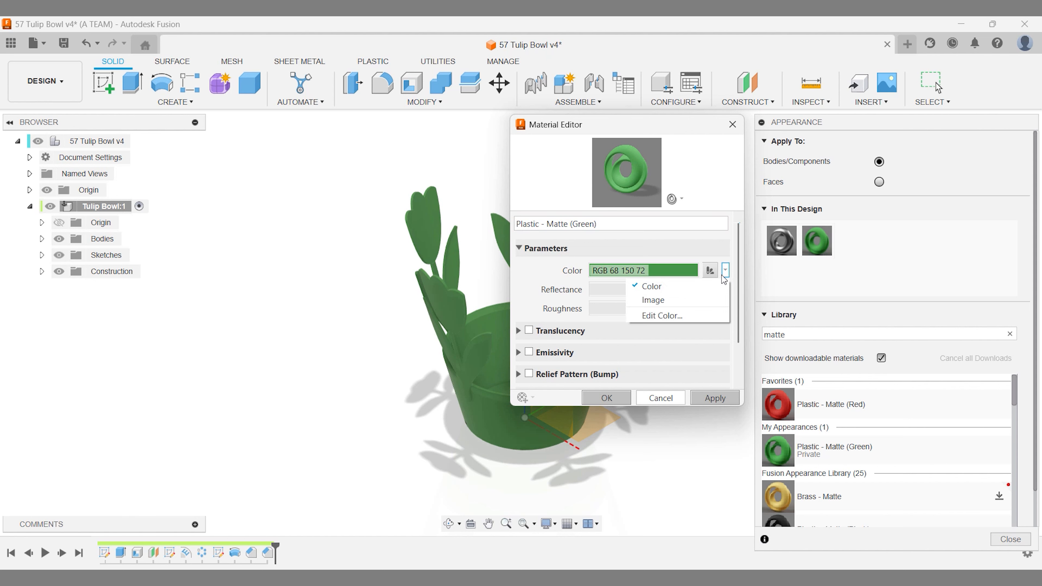
{"action": "left_click", "coordinate": [697, 315]}
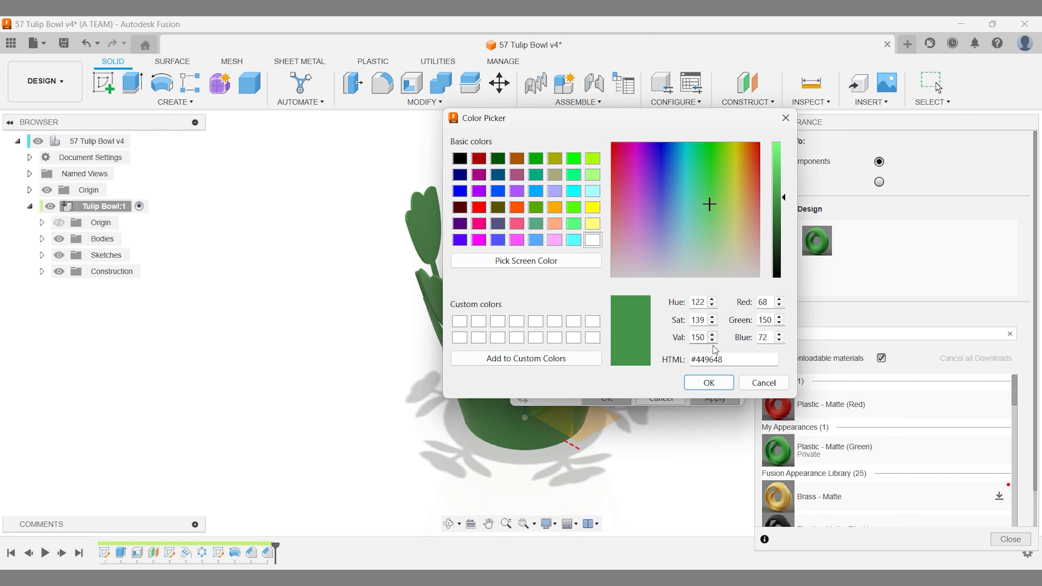
{"action": "left_click_drag", "start_coordinate": [731, 360], "coordinate": [700, 364]}
{"action": "type", "text": "29bf12"}
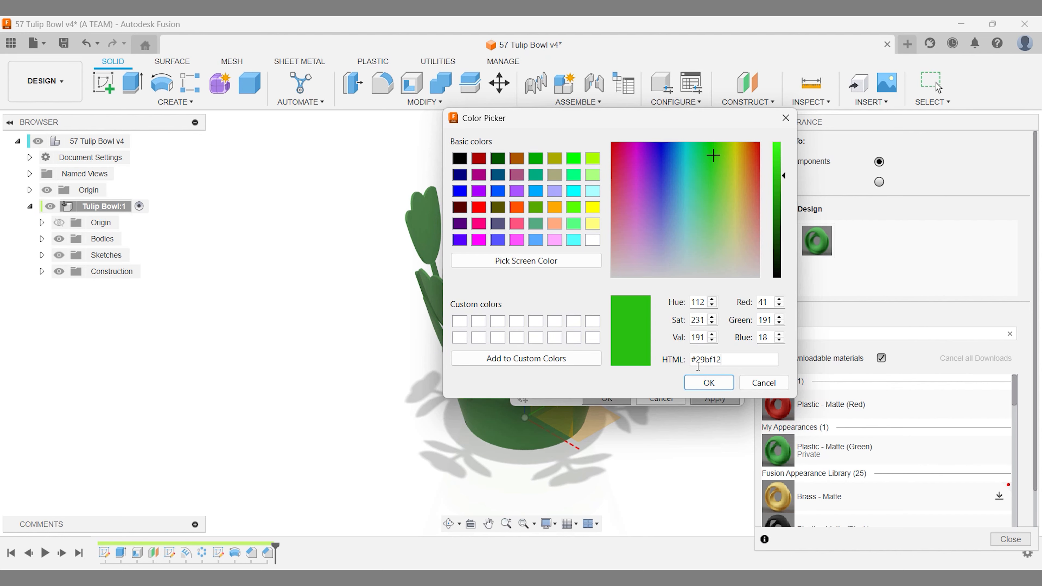
{"action": "key", "text": "Return"}
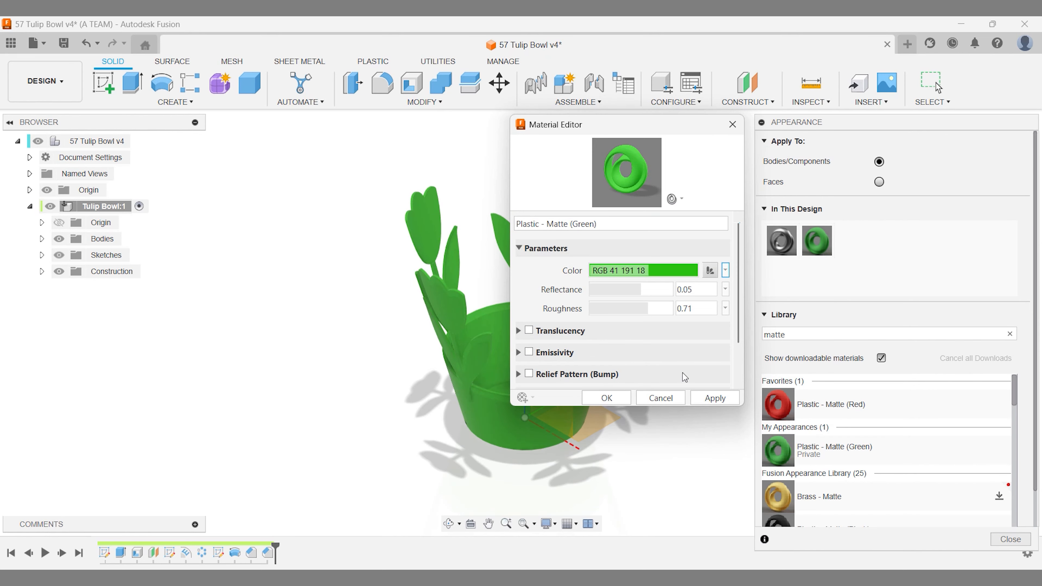
{"action": "left_click", "coordinate": [606, 398]}
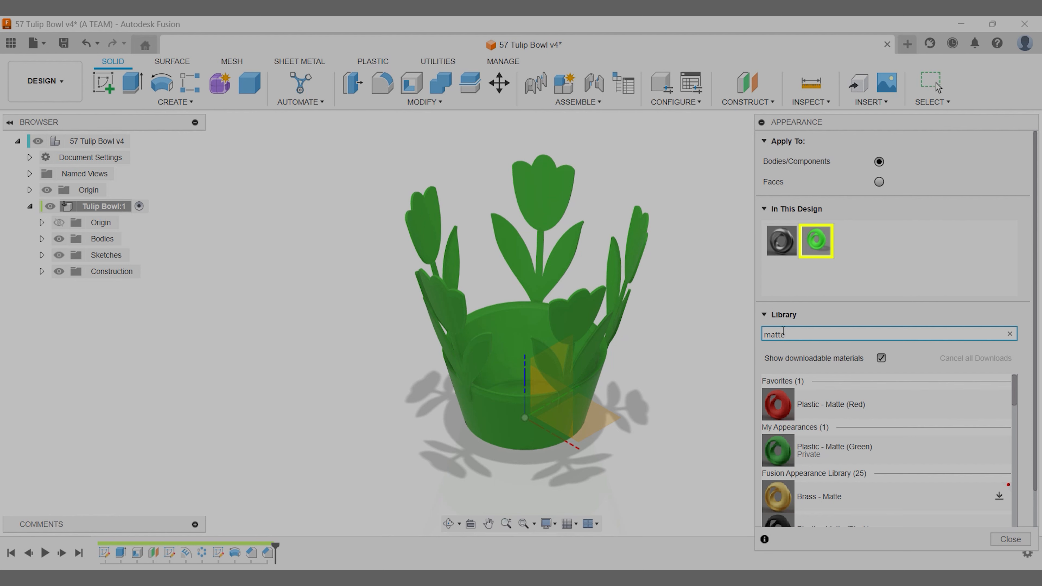
Clear the library search and duplicate the green matte appearance within the design.
{"action": "key", "text": "BackSpace"}
{"action": "key", "text": "BackSpace"}
{"action": "key", "text": "BackSpace"}
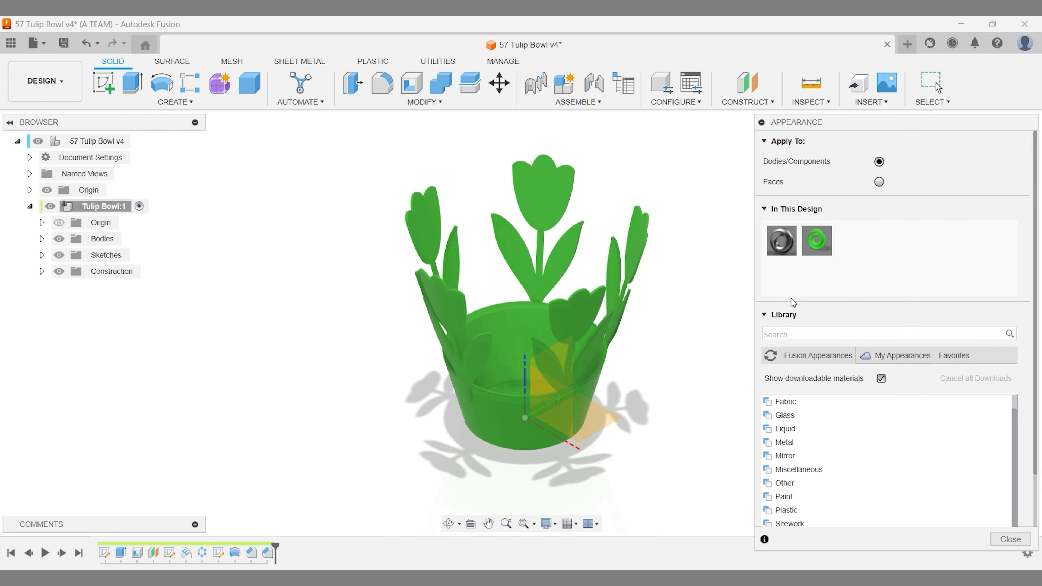
{"action": "right_click", "coordinate": [814, 246]}
{"action": "left_click", "coordinate": [843, 268]}
Edit the duplicated green appearance and set its color to #F21B3F.
{"action": "right_click", "coordinate": [852, 245]}
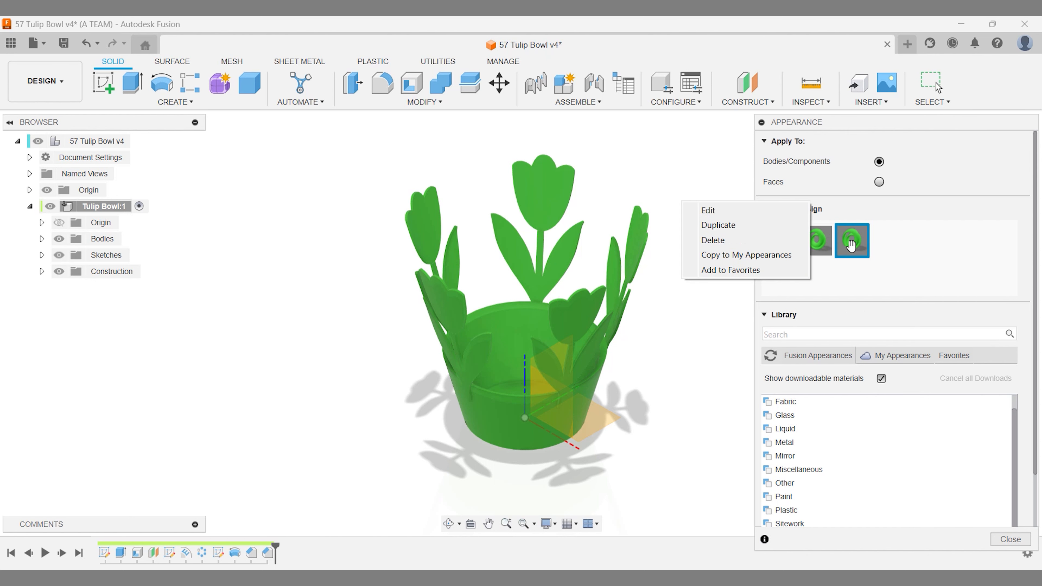
{"action": "left_click", "coordinate": [800, 213]}
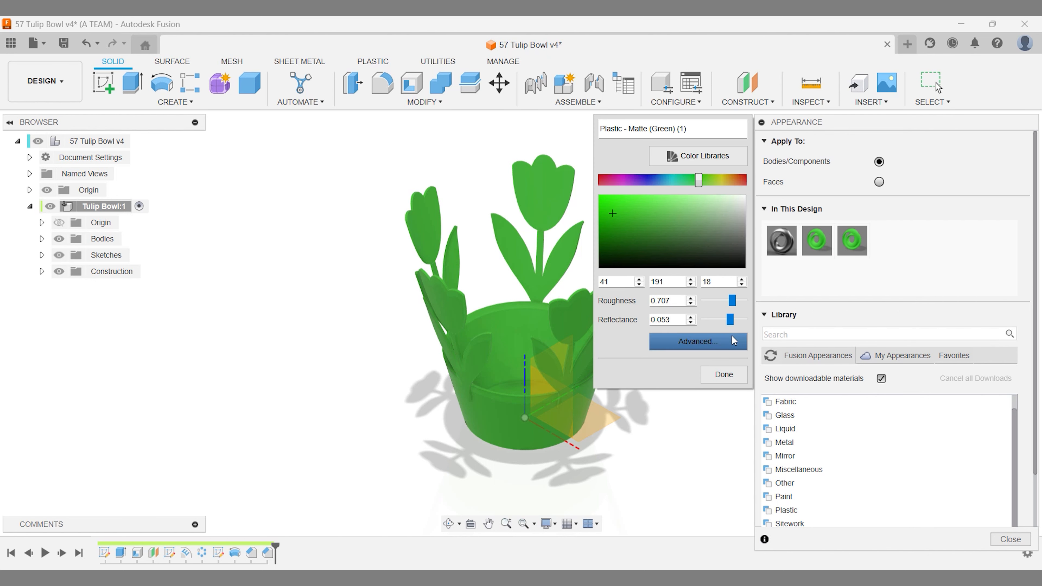
{"action": "left_click", "coordinate": [697, 341]}
{"action": "left_click", "coordinate": [725, 271]}
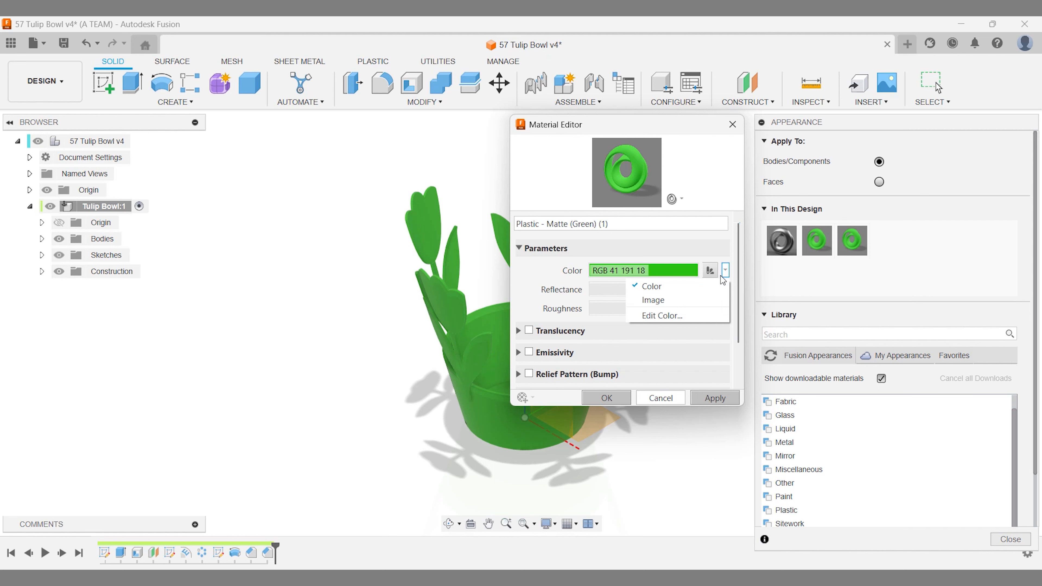
{"action": "left_click", "coordinate": [662, 316]}
{"action": "left_click_drag", "start_coordinate": [707, 363], "coordinate": [695, 362]}
{"action": "type", "text": "F21B3F"}
{"action": "key", "text": "Return"}
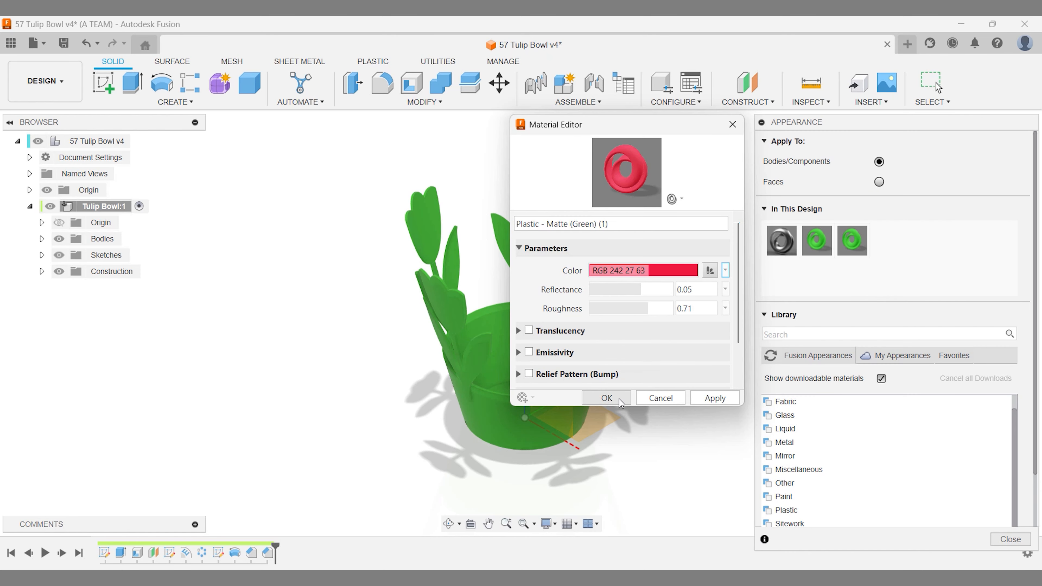
{"action": "left_click", "coordinate": [618, 399]}
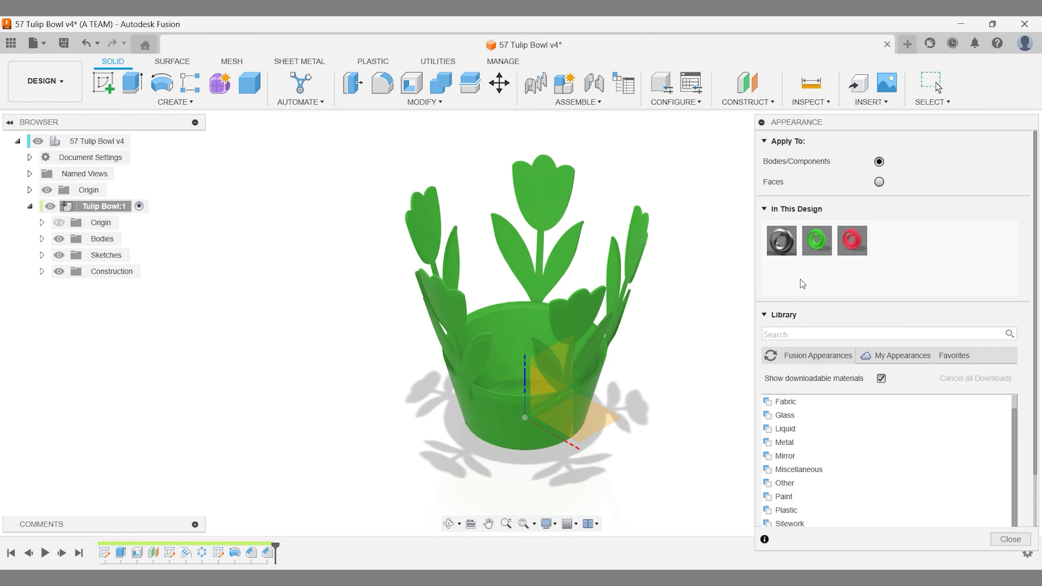
Switch the appearance target to faces and apply the red matte appearance to the tulip flower heads.
{"action": "left_click", "coordinate": [879, 182]}
{"action": "left_click_drag", "start_coordinate": [855, 240], "coordinate": [574, 203]}
{"action": "left_click_drag", "start_coordinate": [859, 236], "coordinate": [640, 240]}
{"action": "left_click_drag", "start_coordinate": [853, 240], "coordinate": [582, 297]}
{"action": "left_click_drag", "start_coordinate": [852, 240], "coordinate": [447, 308]}
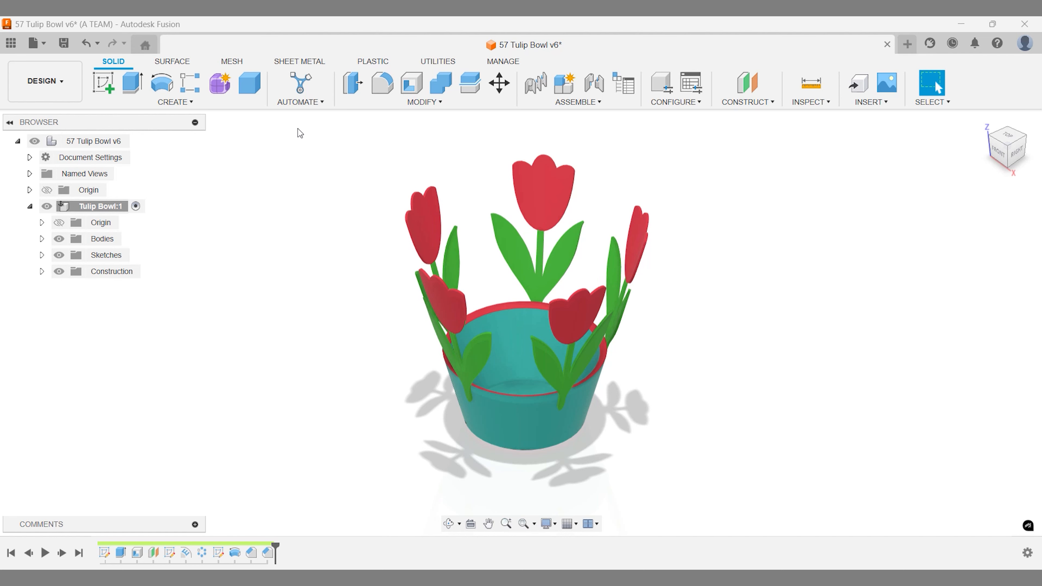
Switch to the Render workspace and set the scene background to the environment in the Scene Settings.
{"action": "left_click", "coordinate": [77, 90]}
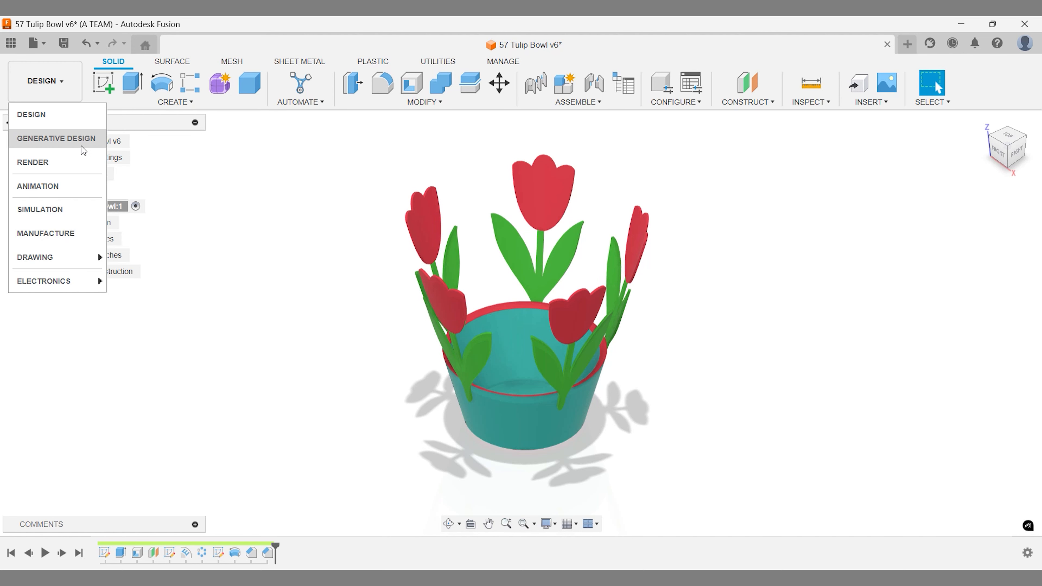
{"action": "left_click", "coordinate": [82, 160]}
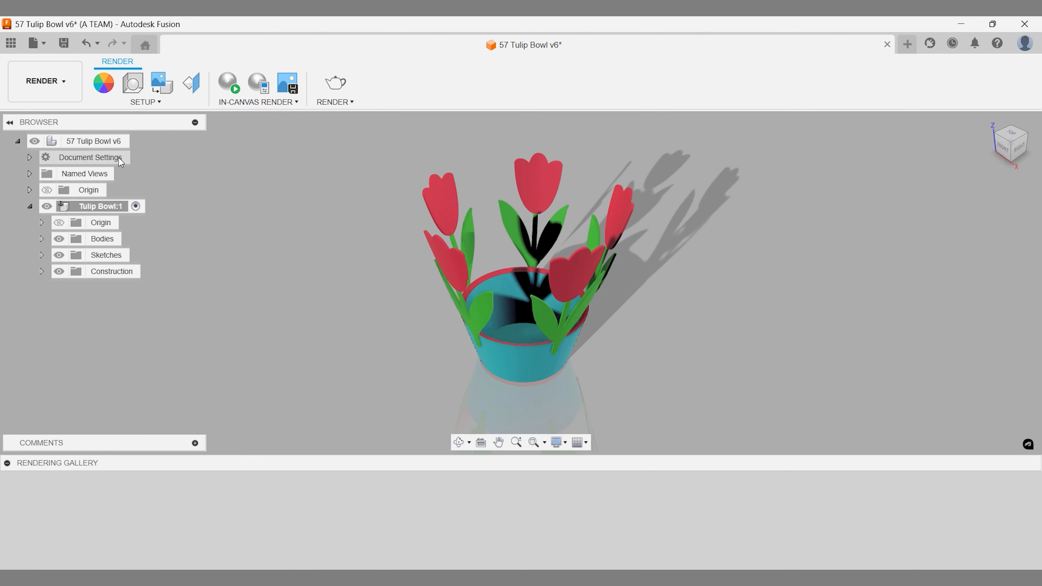
{"action": "right_click", "coordinate": [152, 156]}
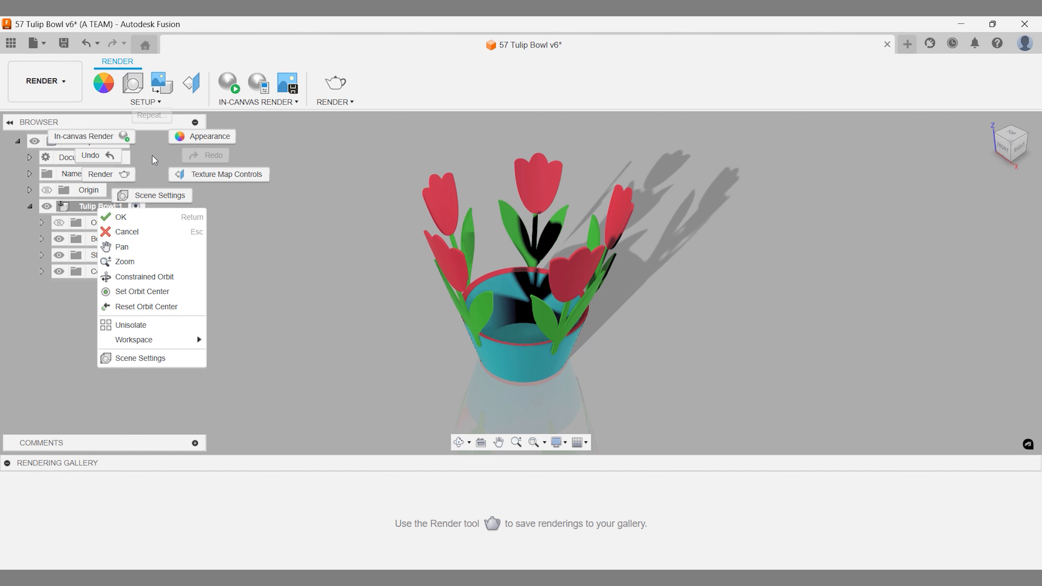
{"action": "left_click", "coordinate": [165, 193]}
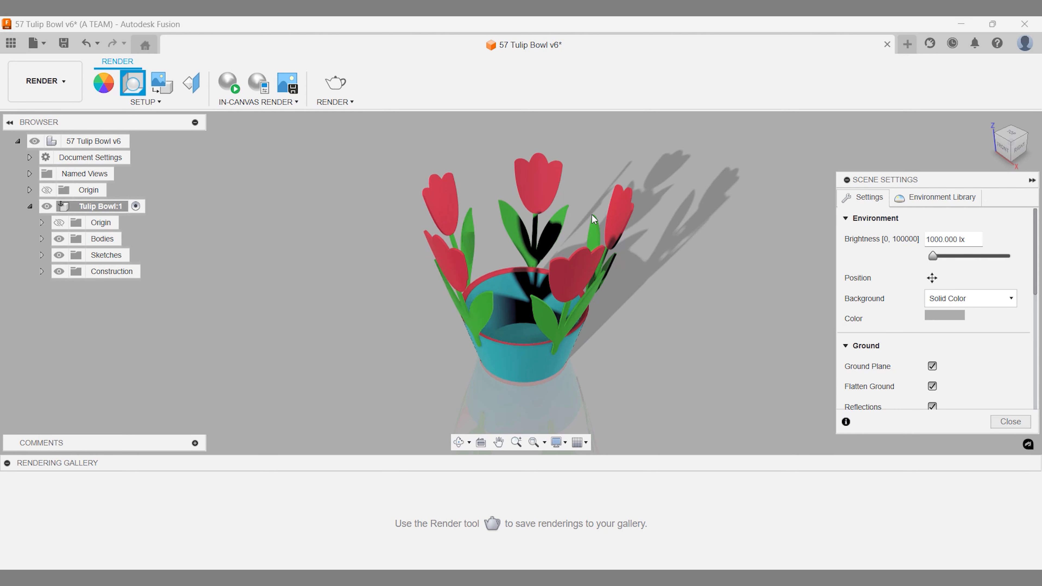
{"action": "left_click", "coordinate": [943, 300]}
{"action": "left_click", "coordinate": [943, 313]}
Apply the Photobooth lighting environment from the Fusion Library to the scene and close the Scene Settings.
{"action": "left_click", "coordinate": [939, 199]}
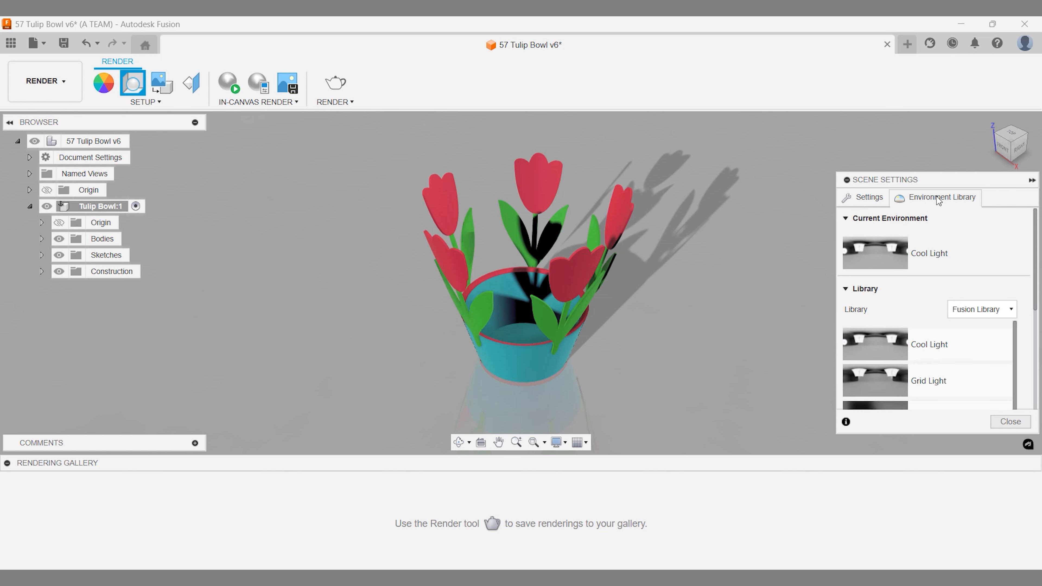
{"action": "scroll", "coordinate": [926, 271], "scroll_direction": "down", "scroll_amount": 5}
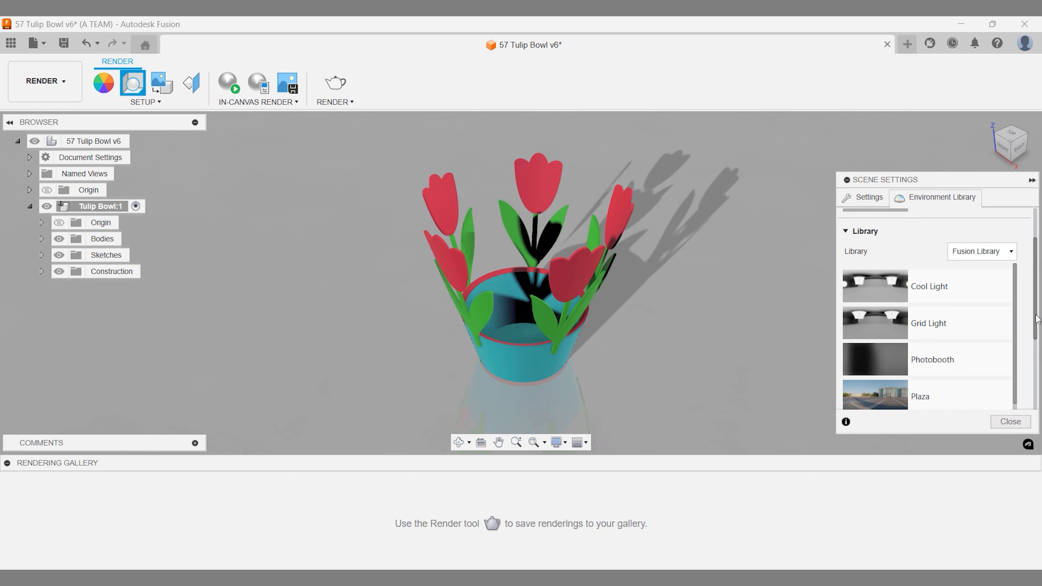
{"action": "left_click_drag", "start_coordinate": [926, 270], "coordinate": [720, 287]}
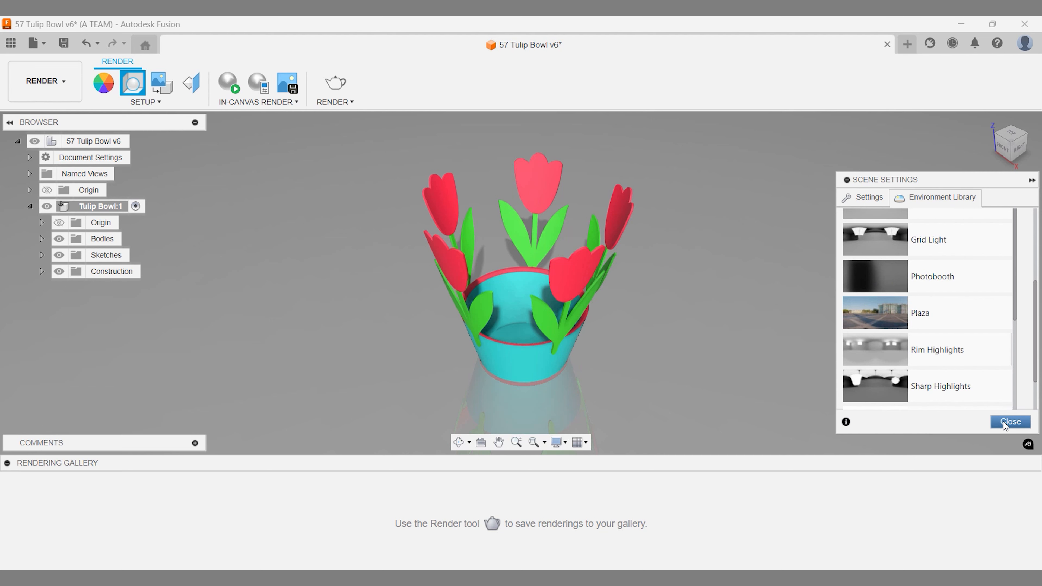
{"action": "left_click", "coordinate": [1010, 422]}
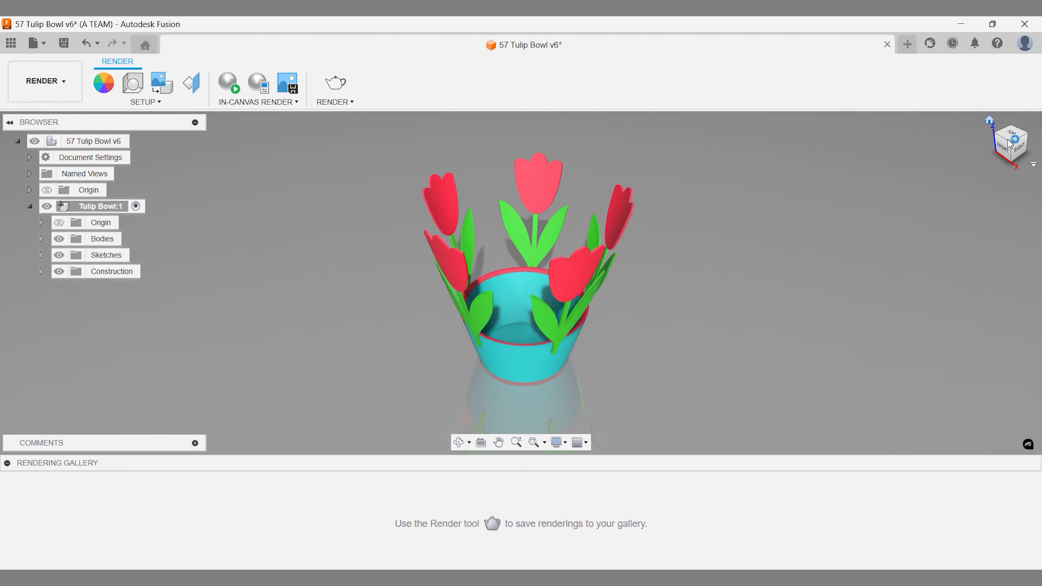
Orient the bowl to a close front-right edge view and start a cloud render with the image height set to 1080 px.
{"action": "left_click", "coordinate": [1012, 147]}
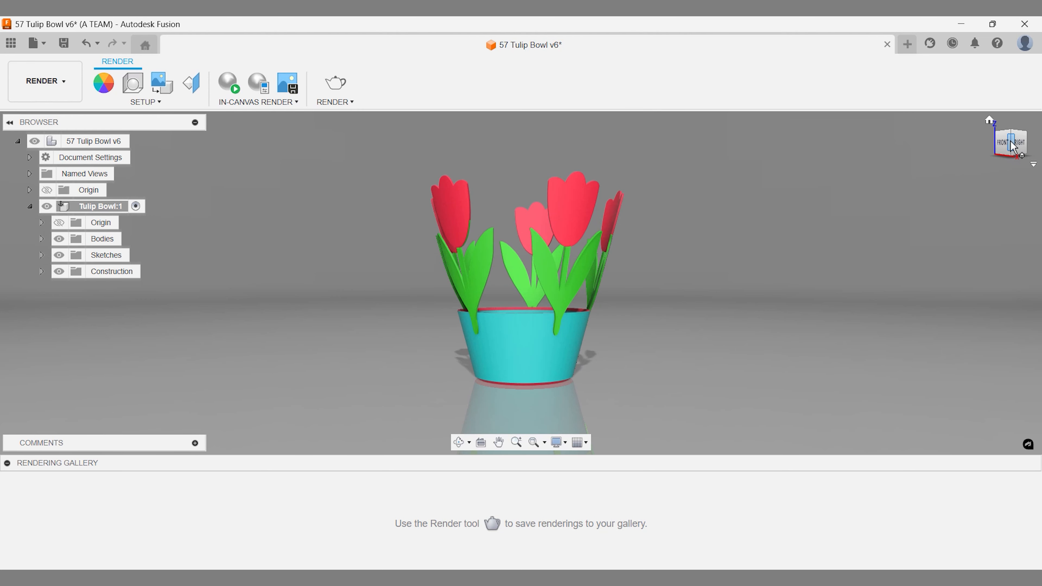
{"action": "scroll", "coordinate": [619, 307], "scroll_direction": "up", "scroll_amount": 3}
{"action": "middle_click_drag", "start_coordinate": [619, 306], "coordinate": [814, 318]}
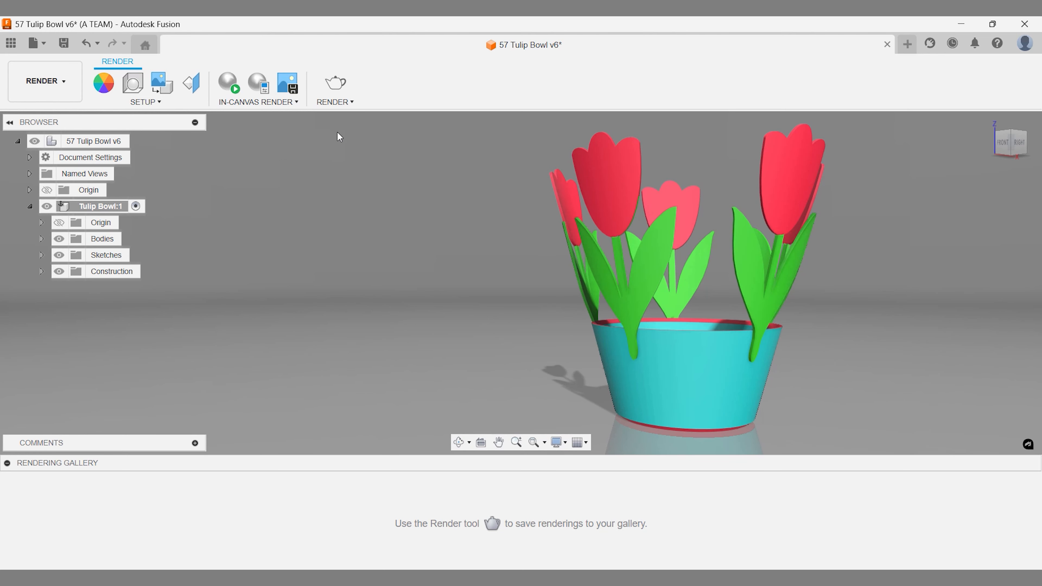
{"action": "left_click", "coordinate": [340, 84]}
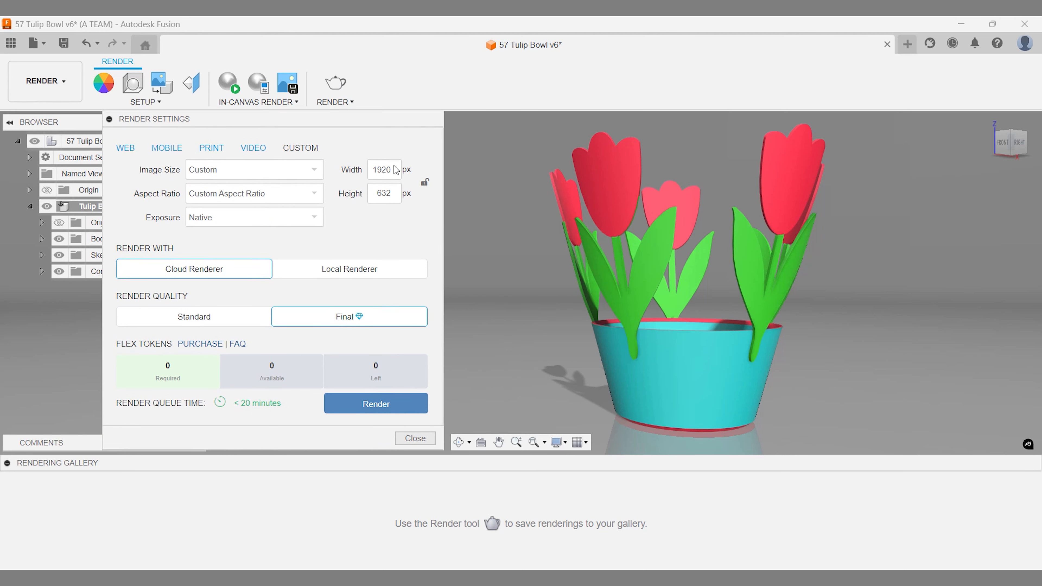
{"action": "double_click", "coordinate": [386, 193]}
{"action": "type", "text": "1080"}
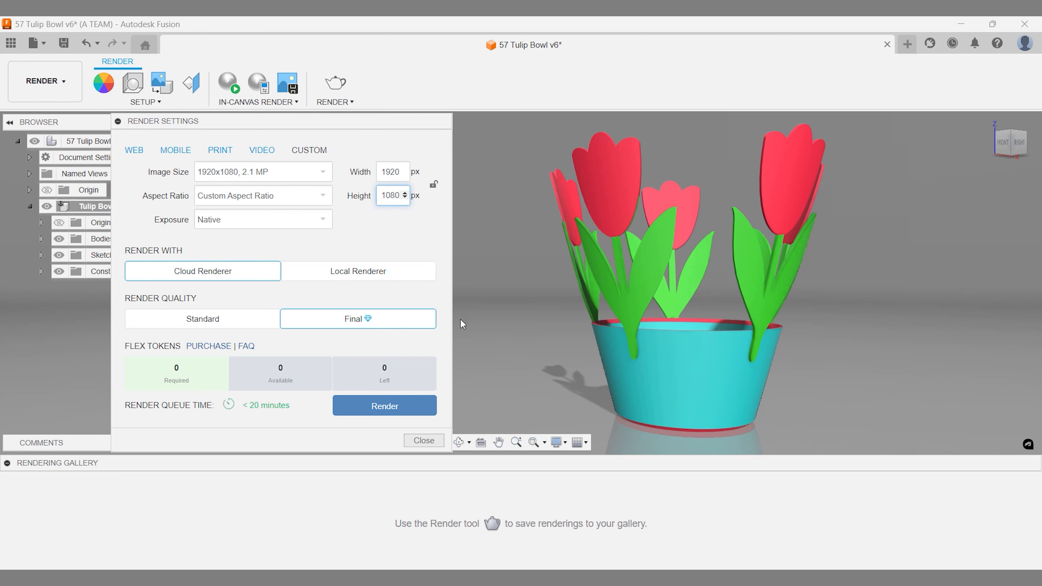
{"action": "left_click", "coordinate": [403, 408]}
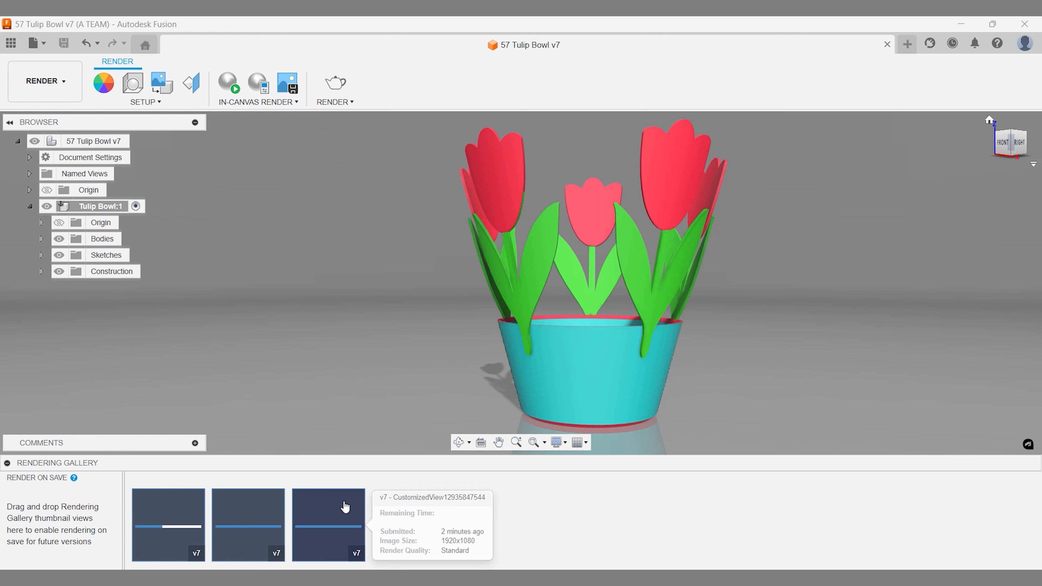
Examine the submitted renderings of the tulip bowl in the Rendering Gallery, browse between them, and close the preview.
{"action": "mouse_move", "coordinate": [269, 500]}
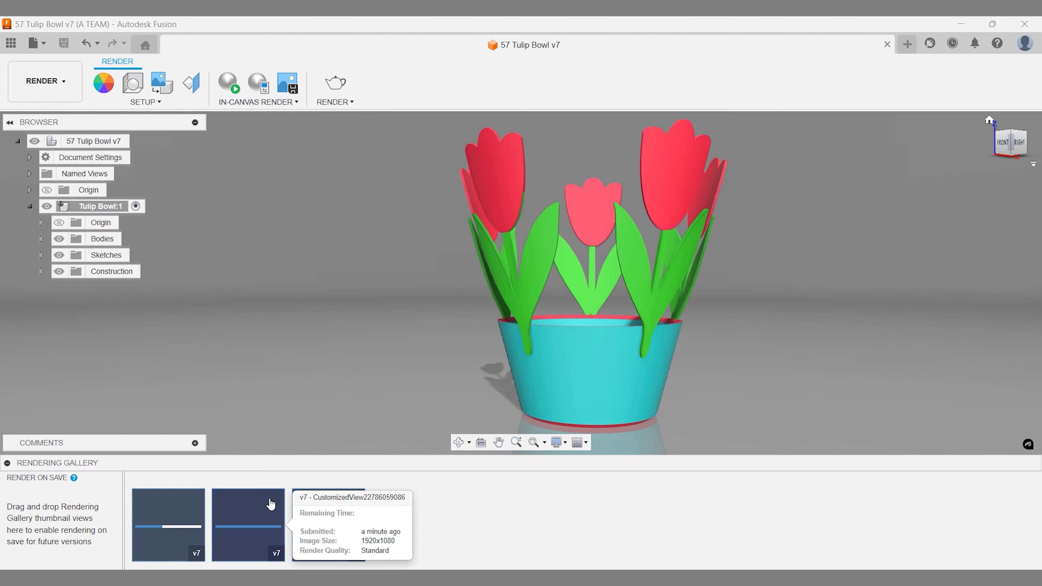
{"action": "mouse_move", "coordinate": [189, 503]}
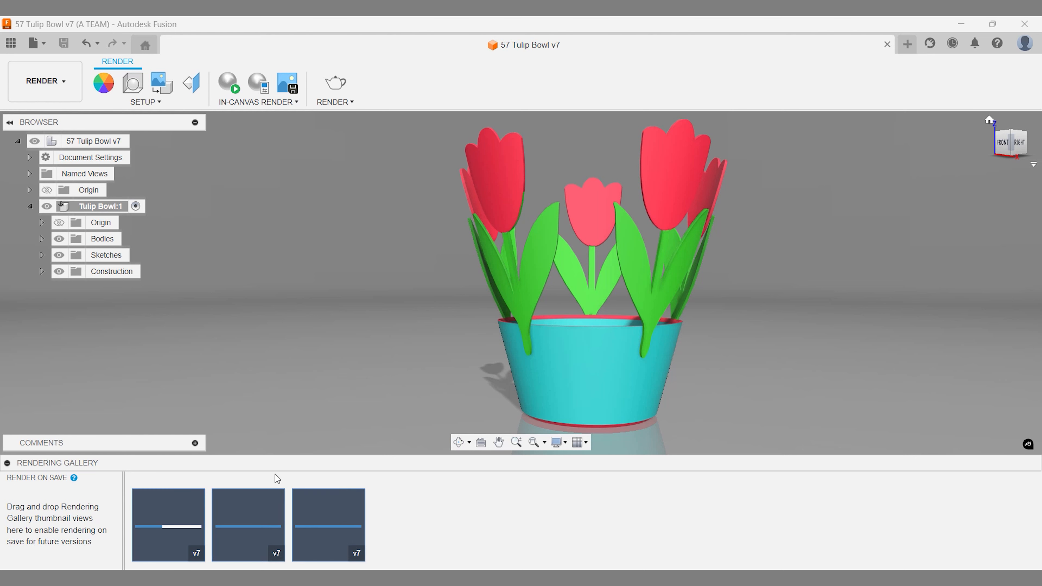
{"action": "left_click", "coordinate": [317, 509]}
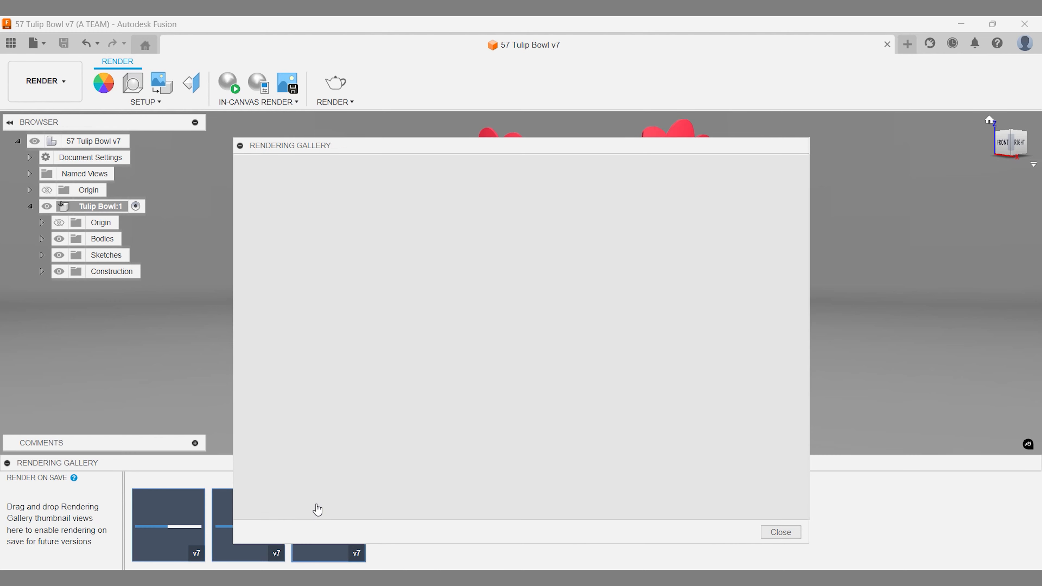
{"action": "left_click_drag", "start_coordinate": [486, 146], "coordinate": [650, 123]}
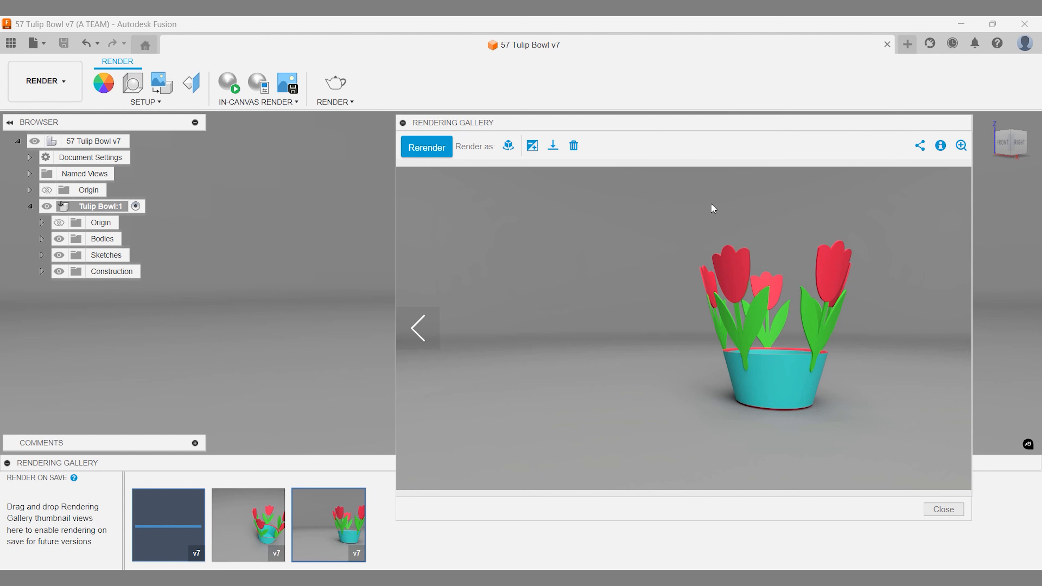
{"action": "left_click", "coordinate": [419, 330]}
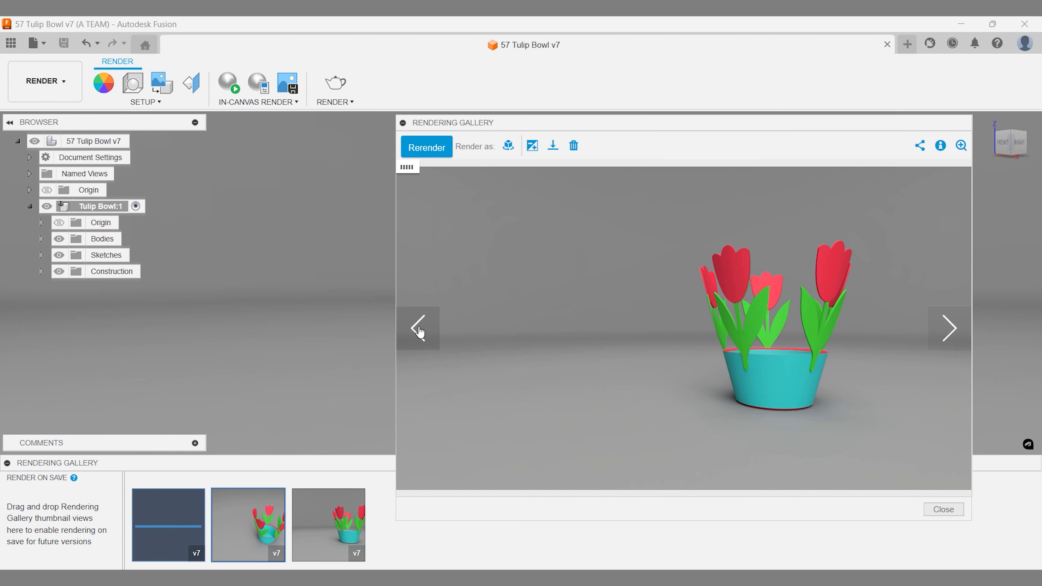
{"action": "left_click", "coordinate": [418, 330]}
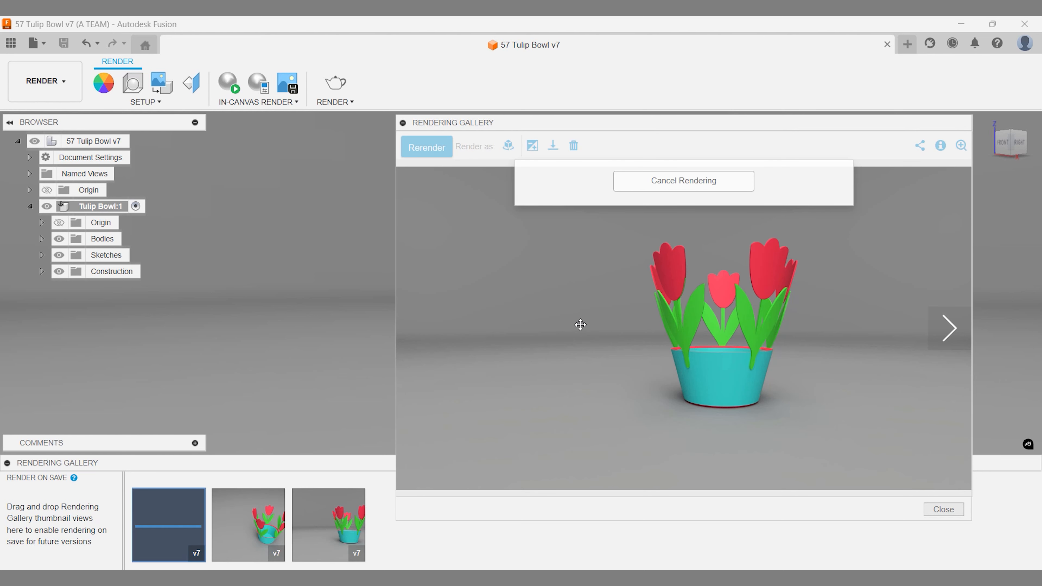
{"action": "left_click", "coordinate": [943, 331]}
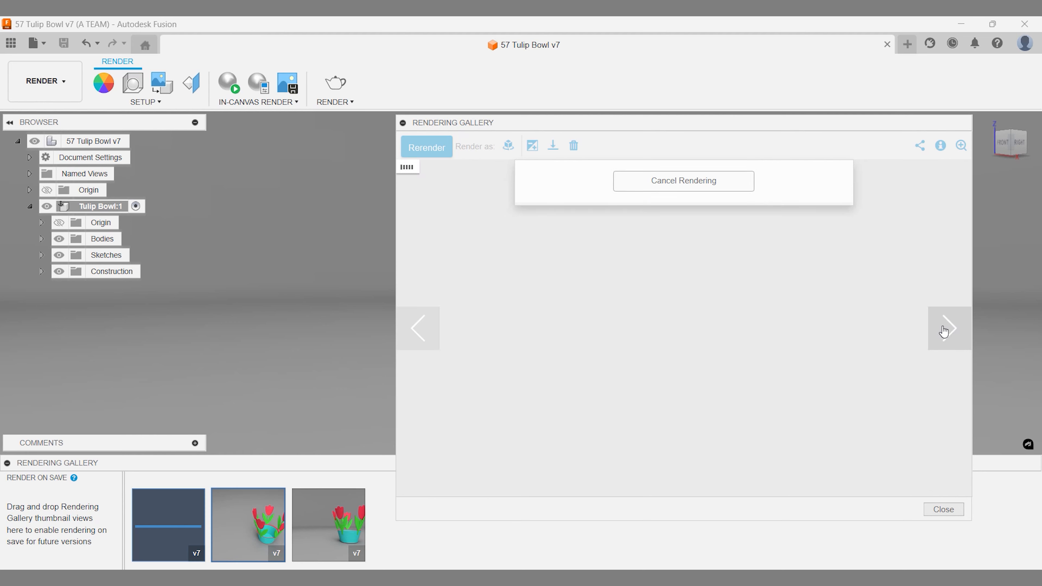
{"action": "left_click", "coordinate": [943, 509]}
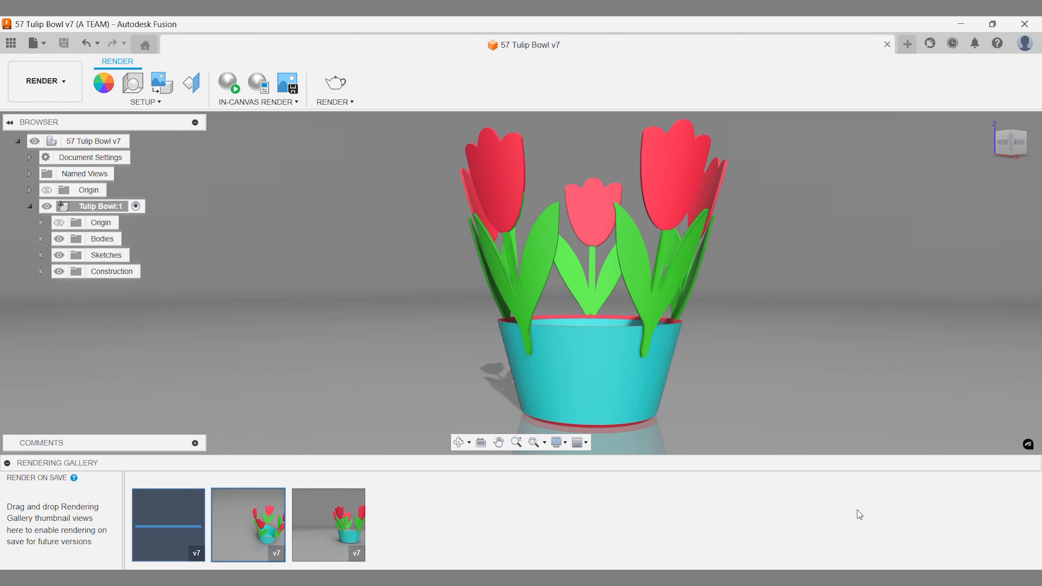